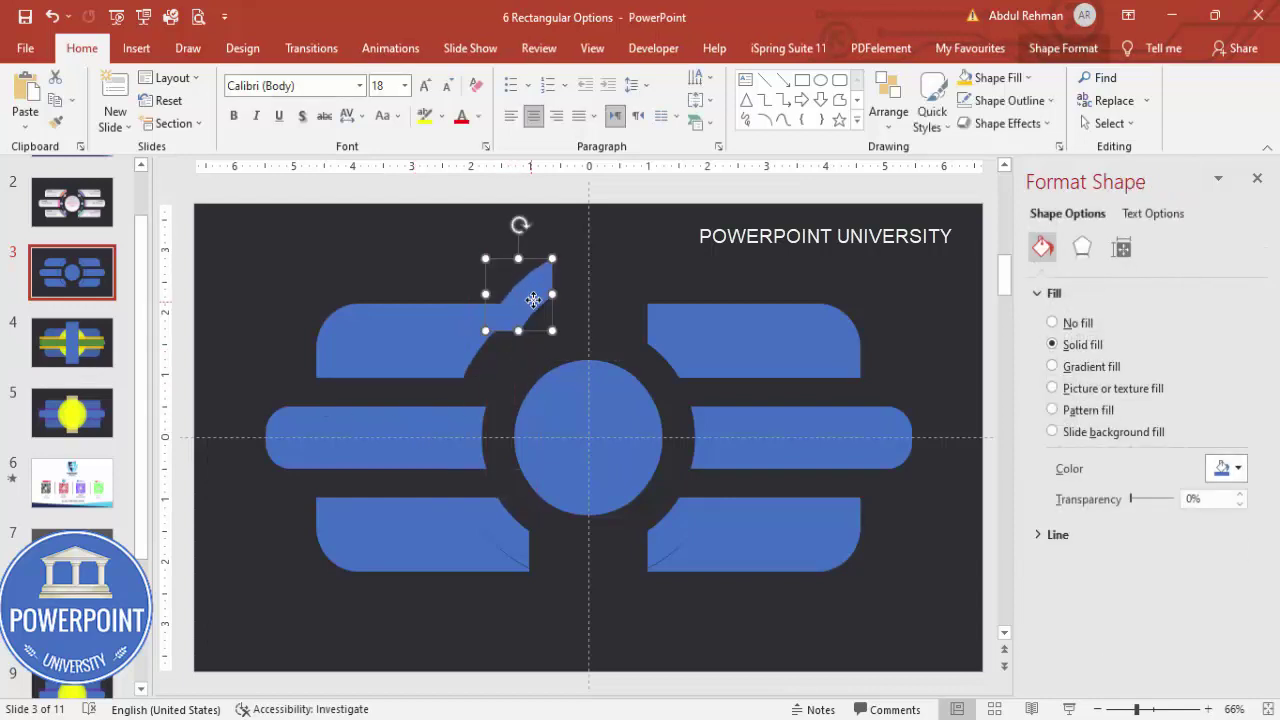
# - Restore the moved arc piece and group all six arc pieces into one ring
pyautogui.hotkey('ctrl', 'z')
pyautogui.keyDown('shift'); pyautogui.click(471, 434); pyautogui.keyUp('shift')
pyautogui.keyDown('shift'); pyautogui.click(505, 528); pyautogui.keyUp('shift')
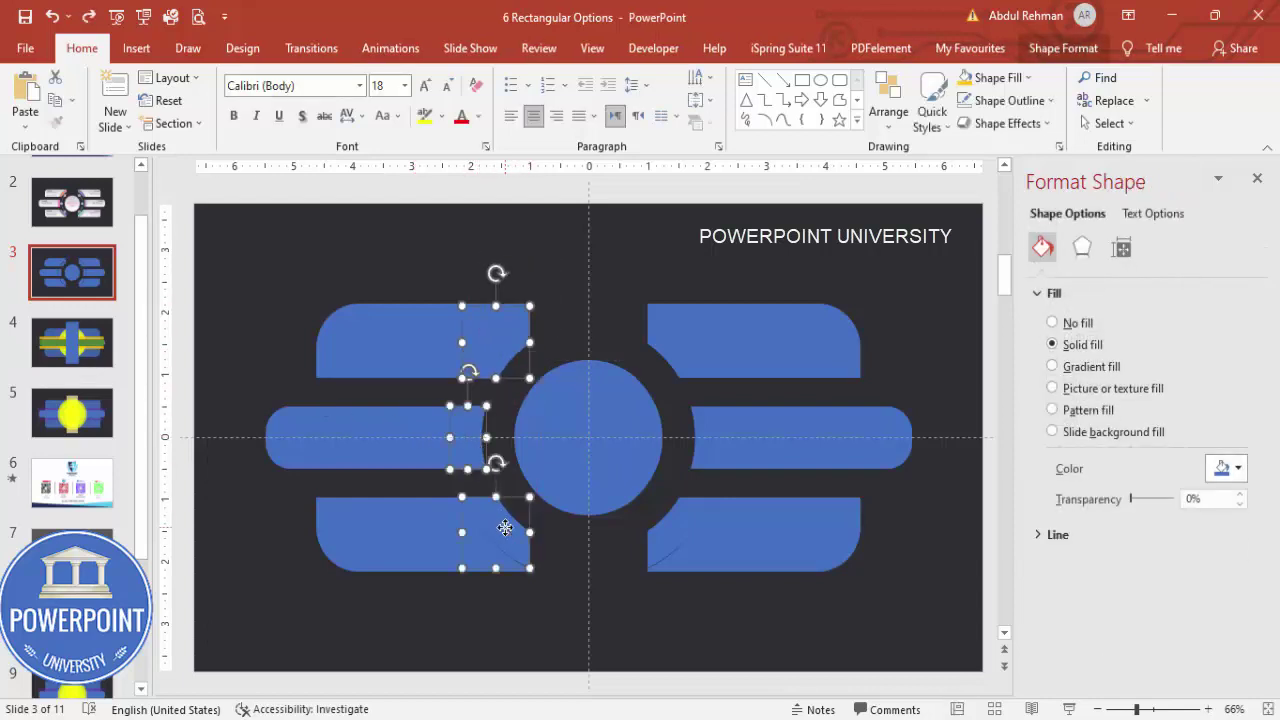
pyautogui.keyDown('shift'); pyautogui.click(683, 528); pyautogui.keyUp('shift')
pyautogui.keyDown('shift'); pyautogui.click(716, 430); pyautogui.keyUp('shift')
pyautogui.keyDown('shift'); pyautogui.click(679, 352); pyautogui.keyUp('shift')
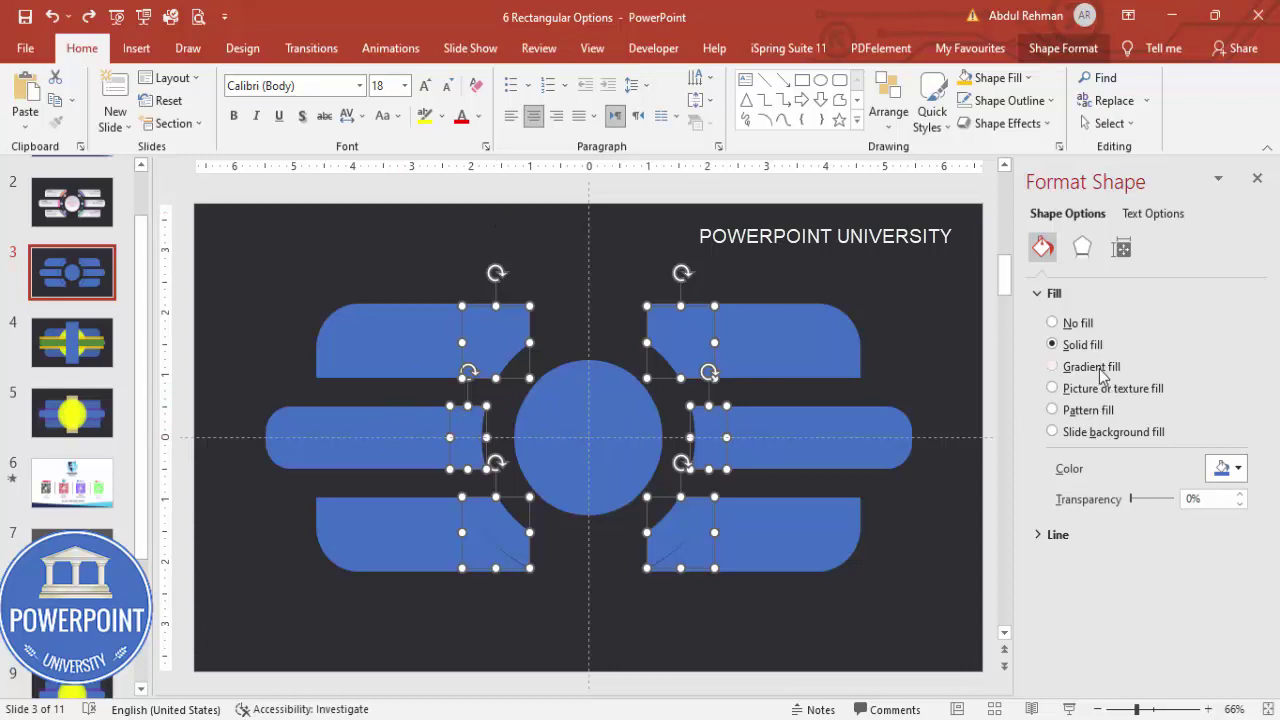
pyautogui.hotkey('ctrl', 'g')
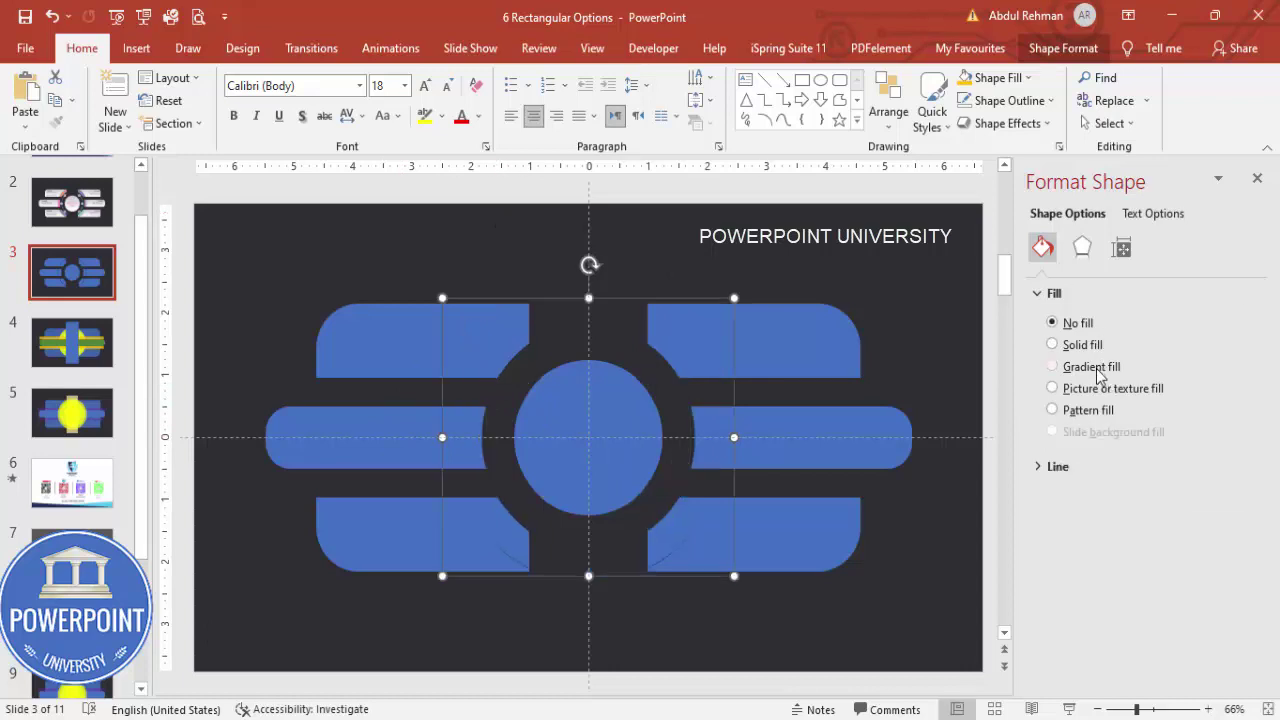
# - Give the ring a gradient fill with a purple first stop and a pink stop at 53%
pyautogui.click(1092, 367)
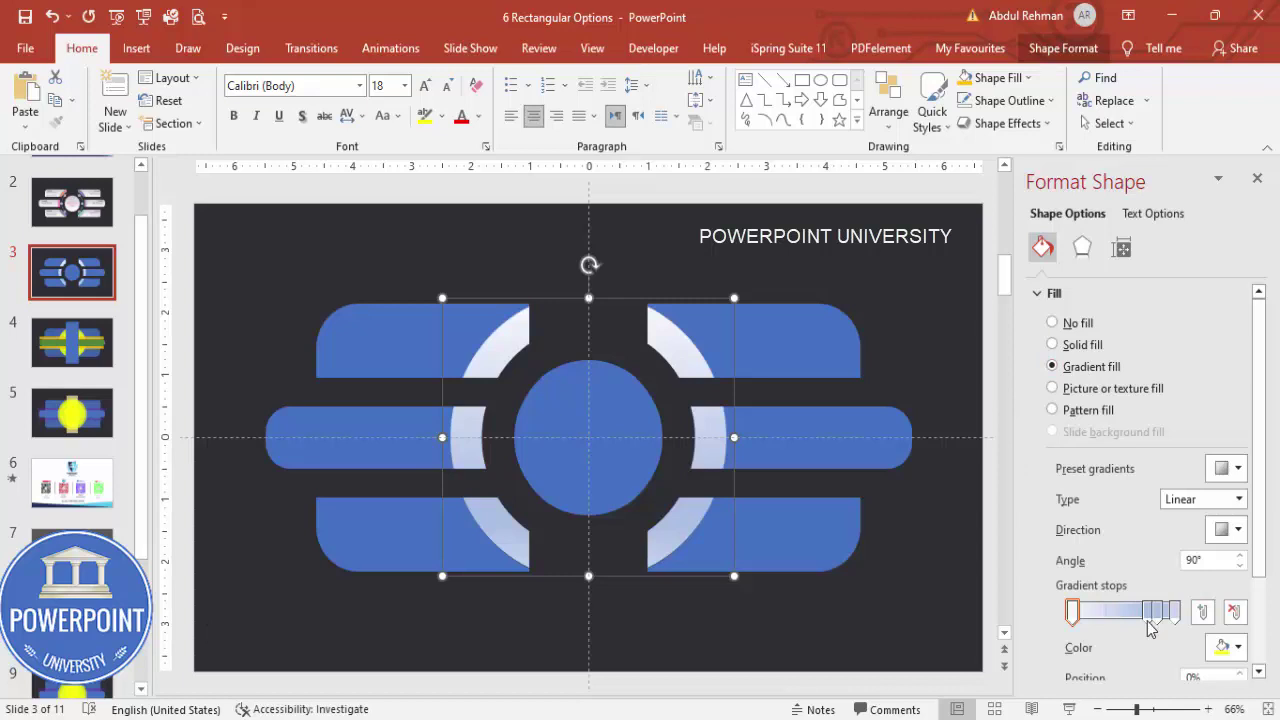
pyautogui.click(1227, 646)
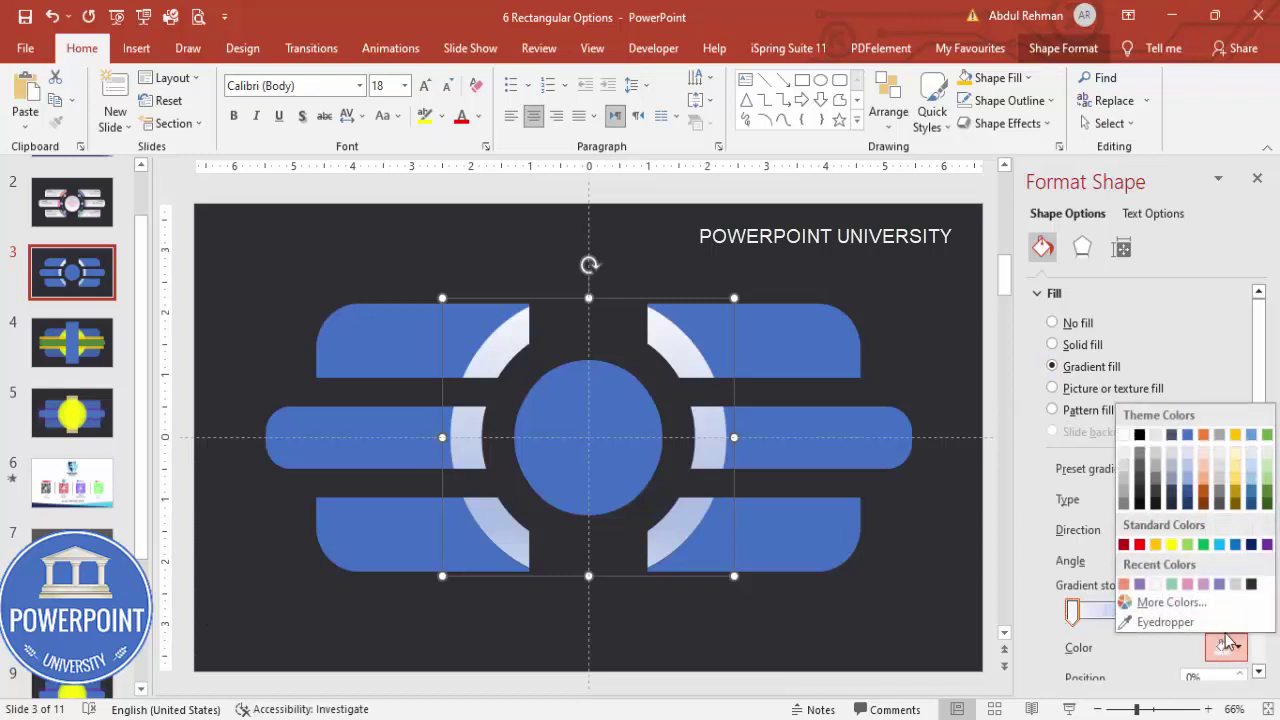
pyautogui.click(1266, 544)
pyautogui.moveTo(1160, 612); pyautogui.dragTo(1125, 612)
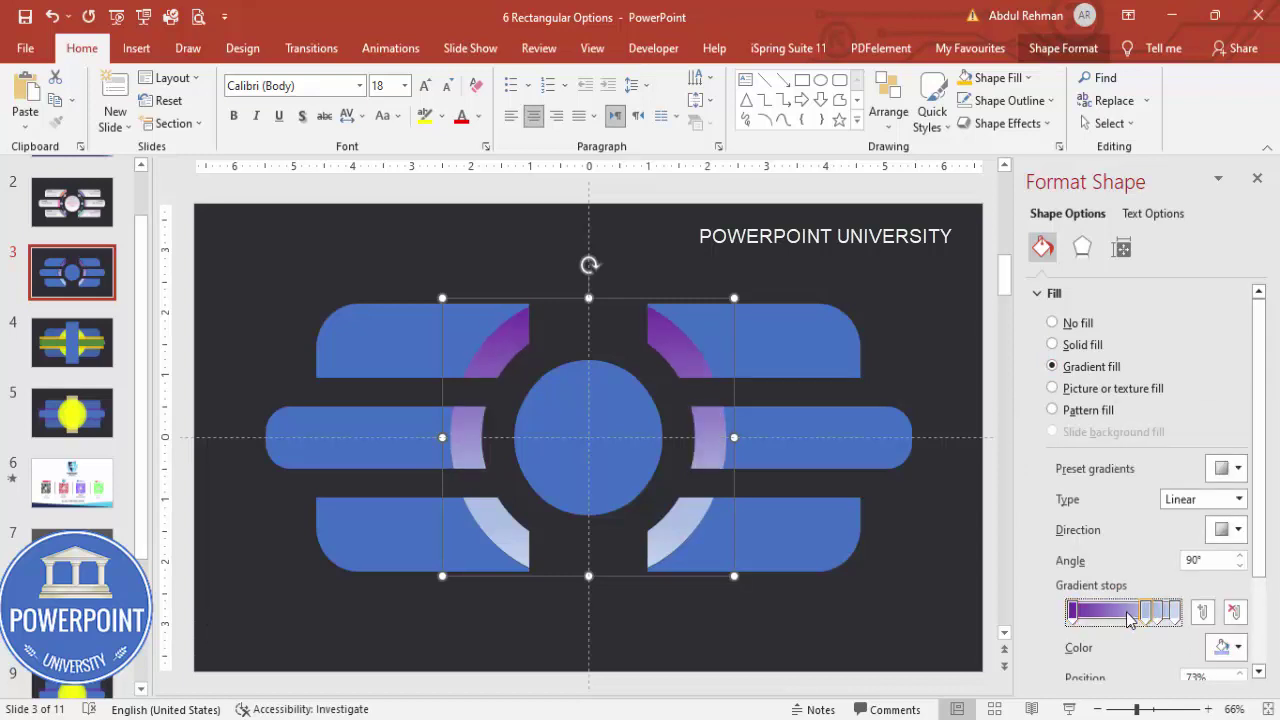
pyautogui.click(1215, 647)
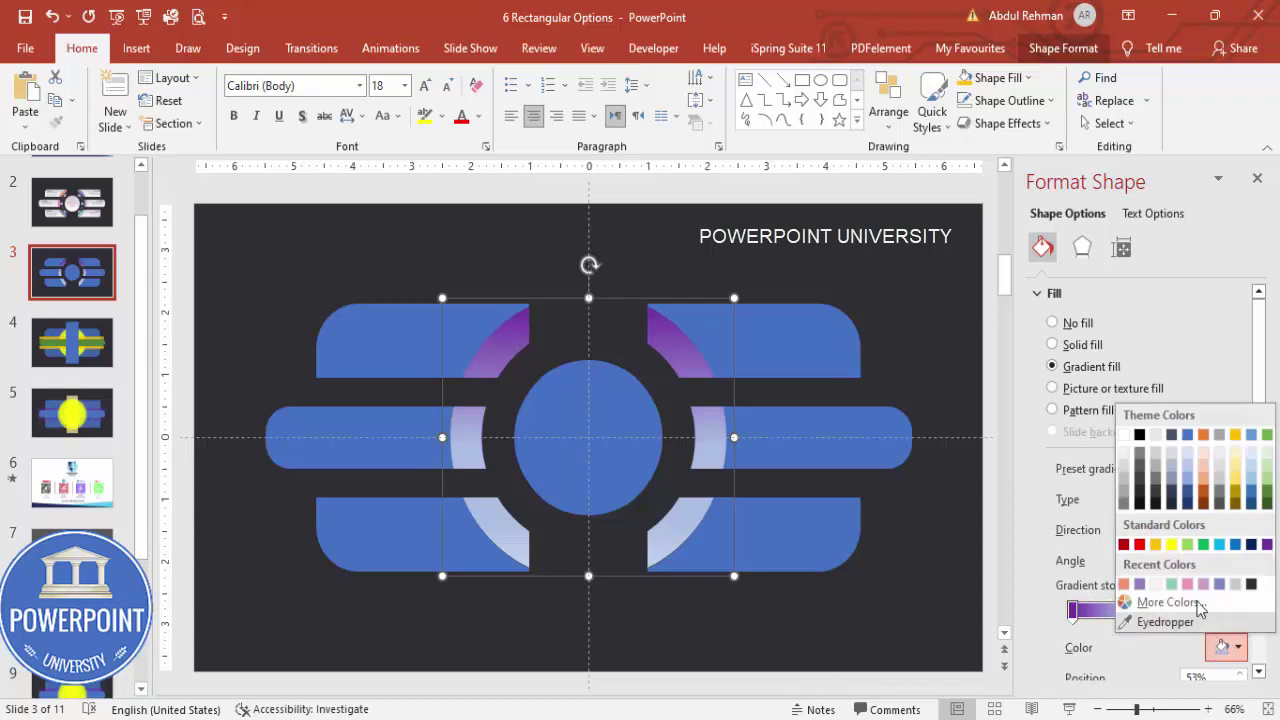
pyautogui.click(1203, 544)
pyautogui.click(1229, 648)
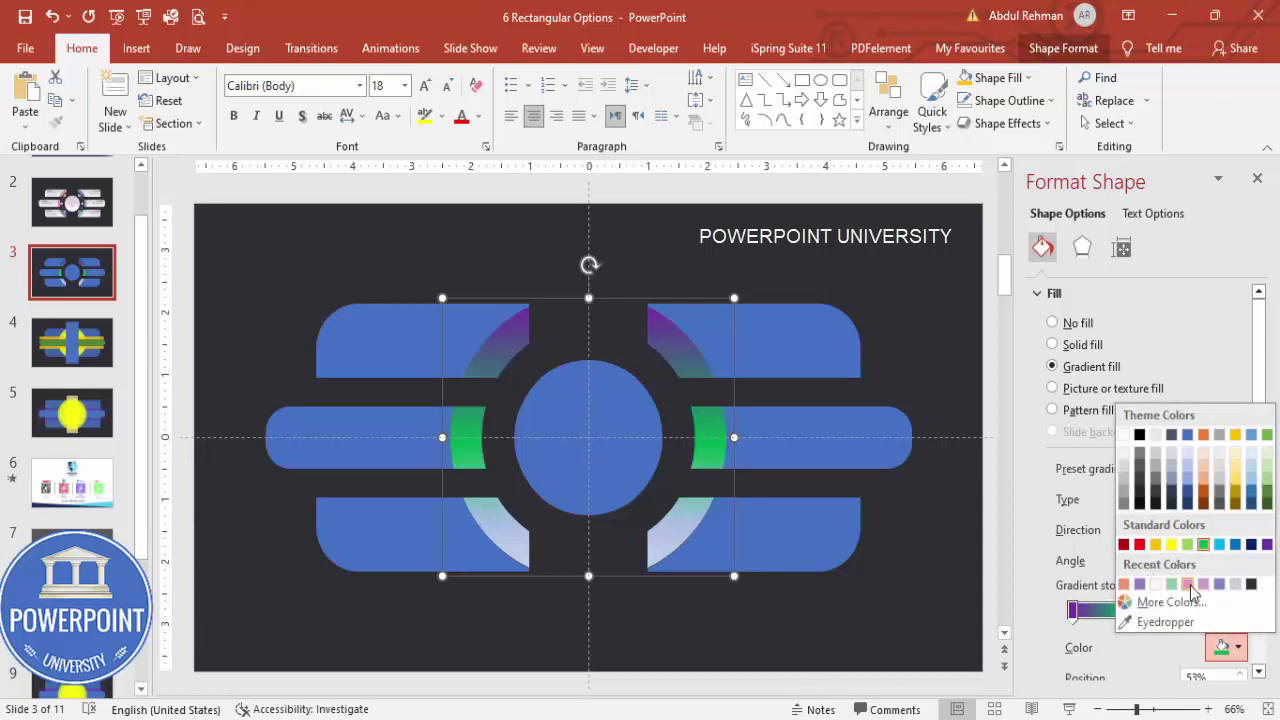
pyautogui.click(1188, 584)
# - Make the 83% stop green and the last stop yellow, then move the green stop to 61%
pyautogui.click(1160, 610)
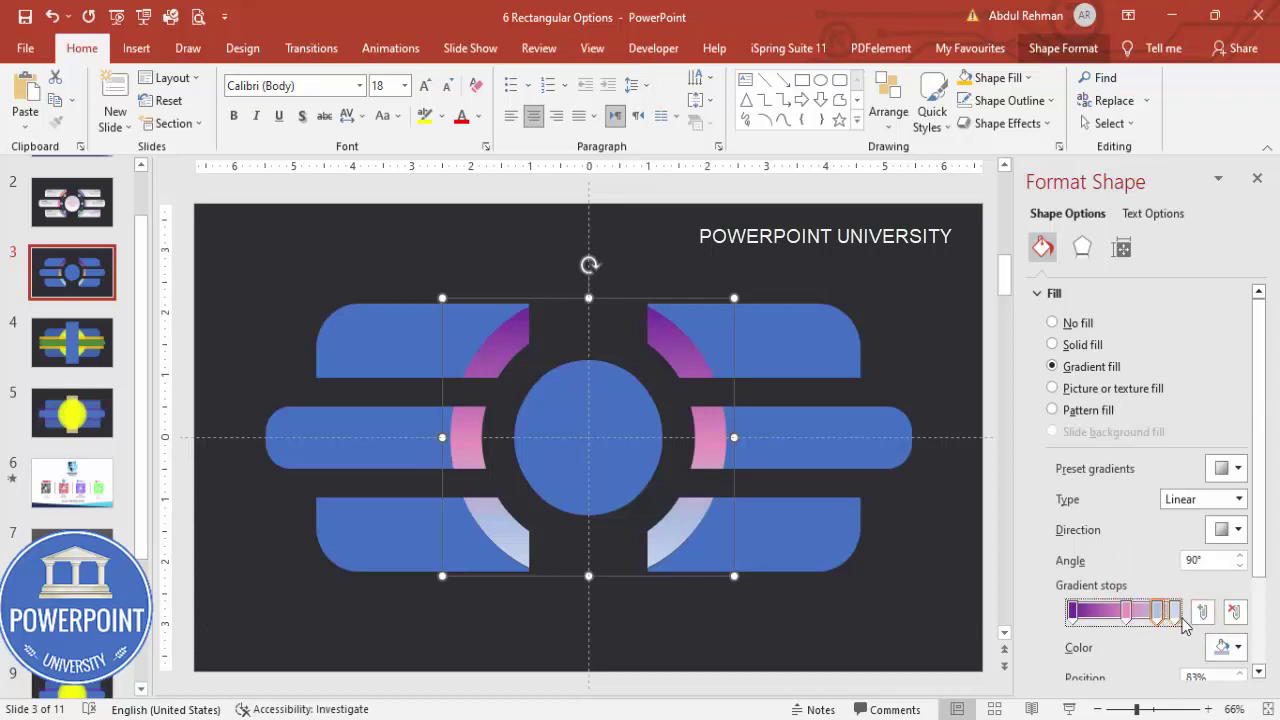
pyautogui.click(1229, 648)
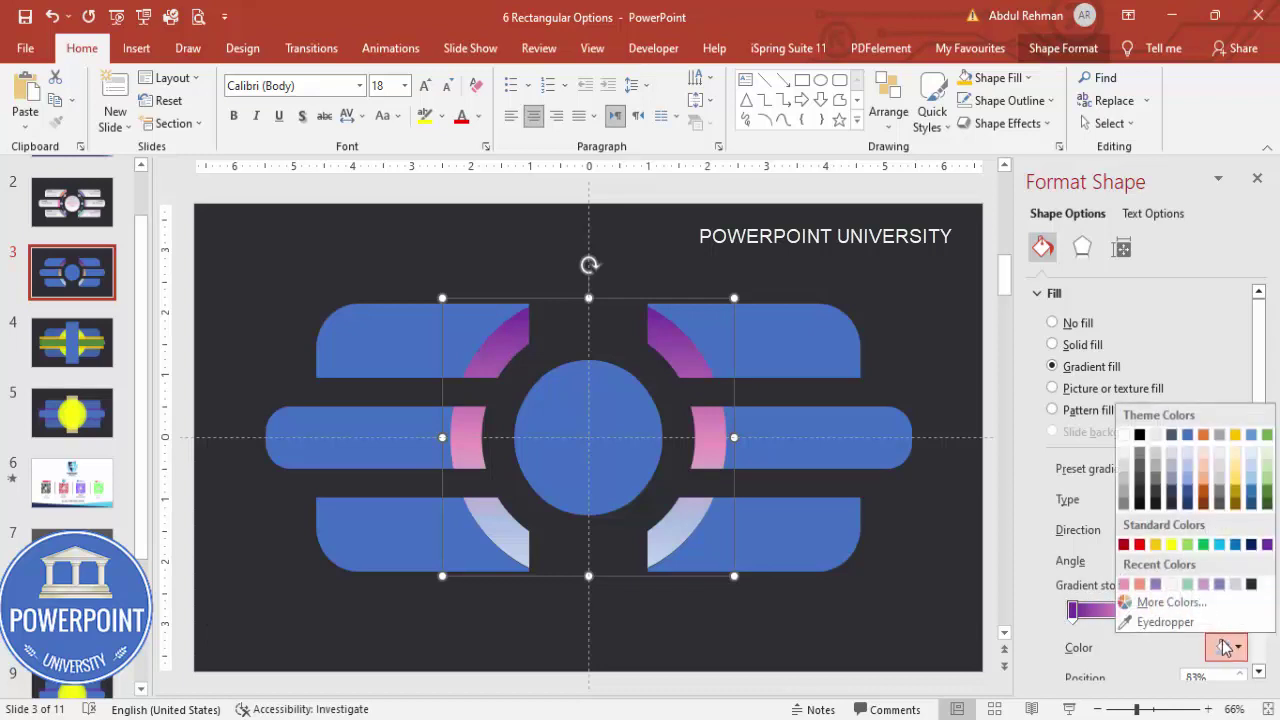
pyautogui.click(1187, 584)
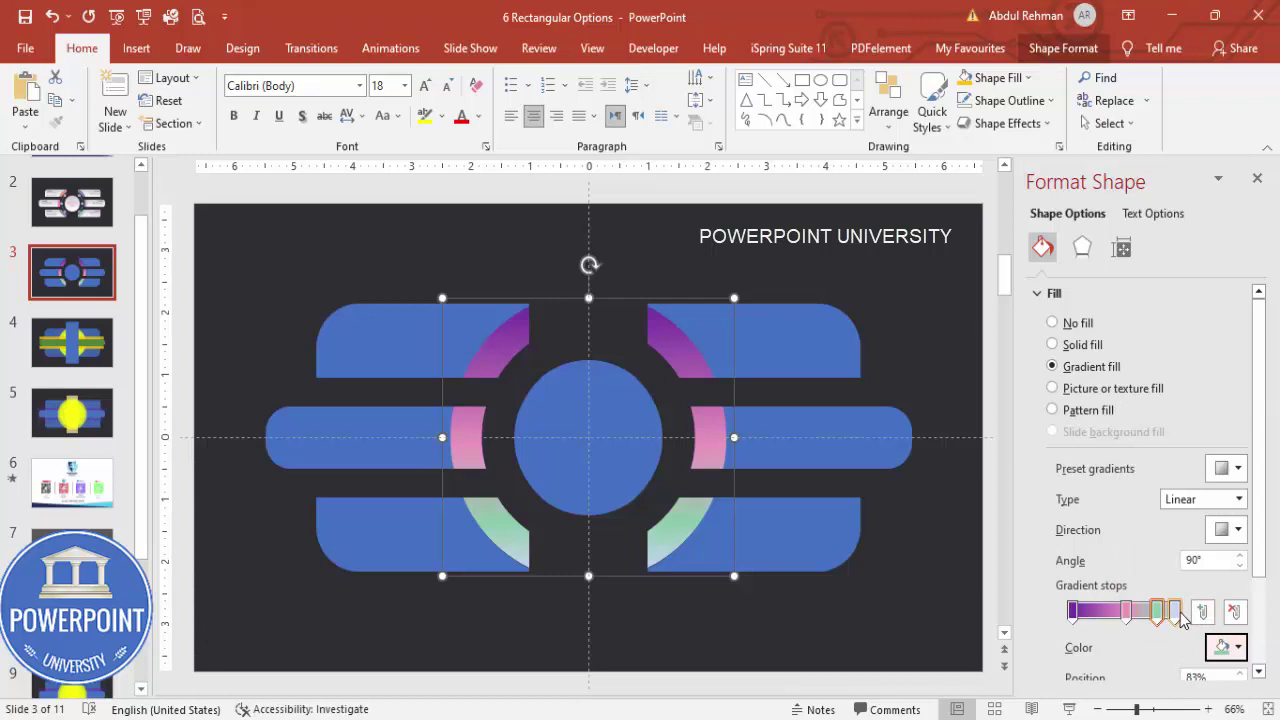
pyautogui.click(1177, 610)
pyautogui.click(1229, 648)
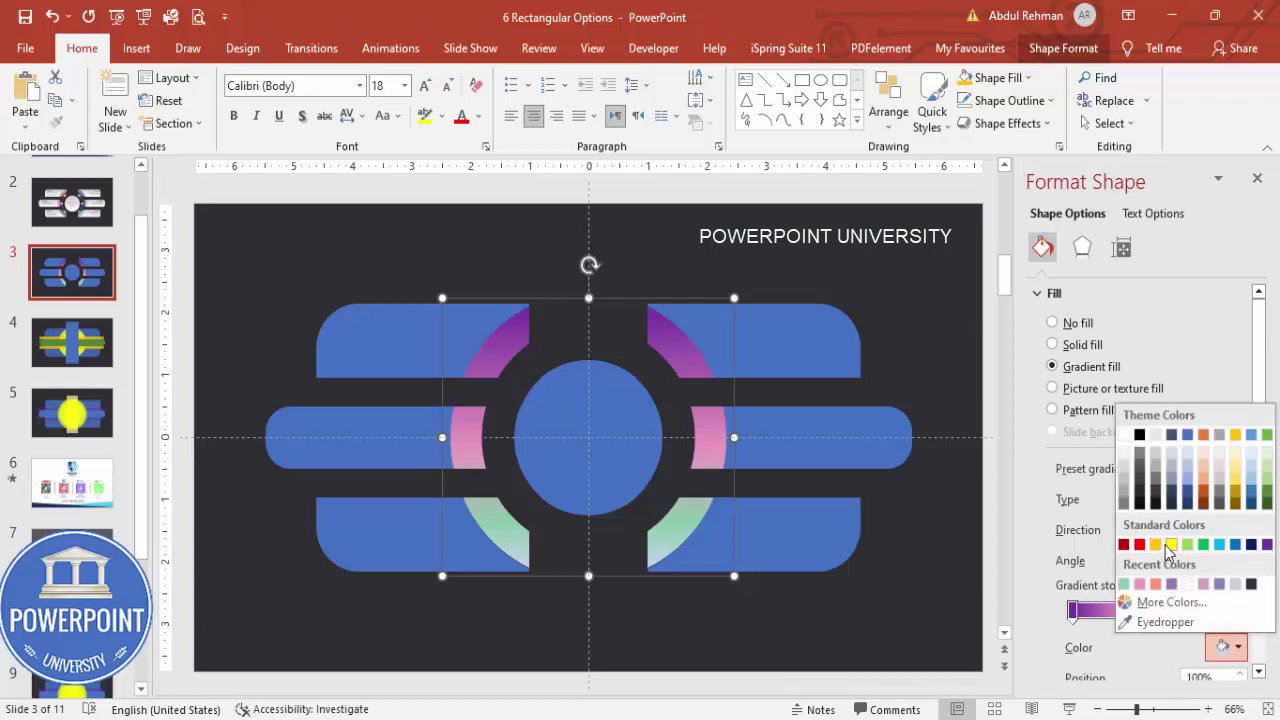
pyautogui.click(1169, 546)
pyautogui.moveTo(1158, 610); pyautogui.dragTo(1129, 612)
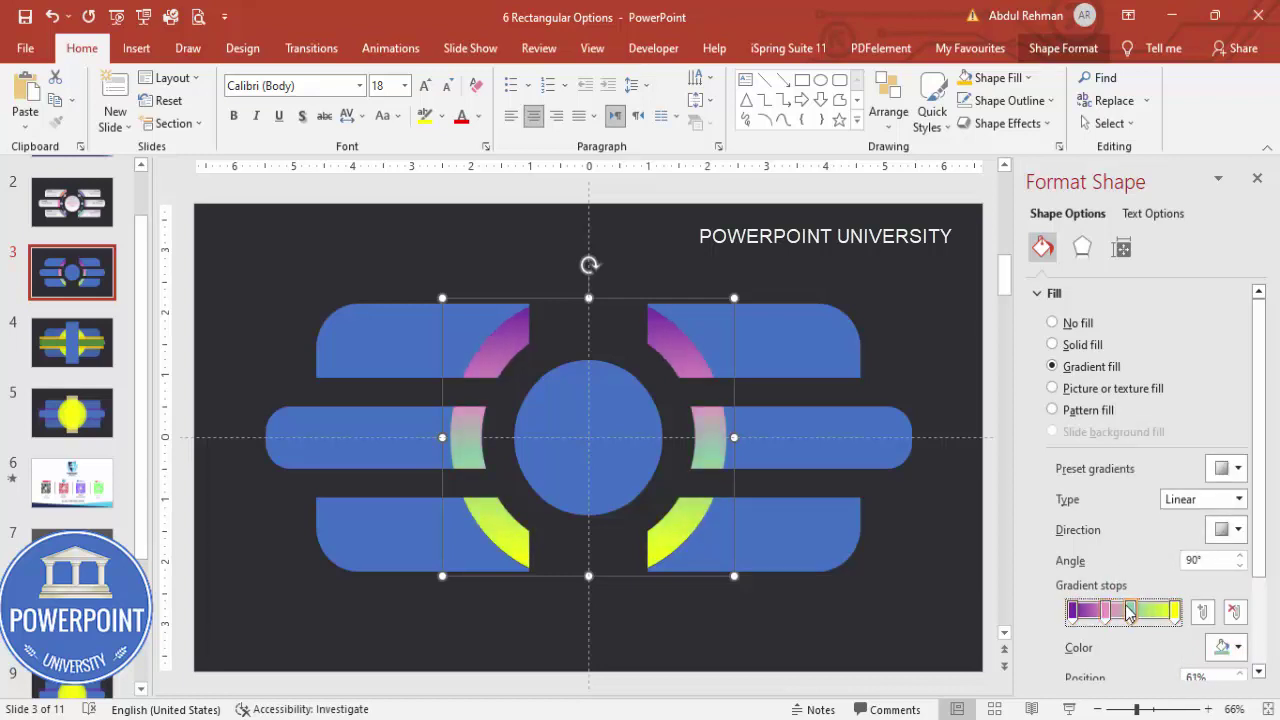
pyautogui.click(715, 267)
pyautogui.click(429, 314)
pyautogui.keyDown('shift'); pyautogui.click(663, 357); pyautogui.keyUp('shift')
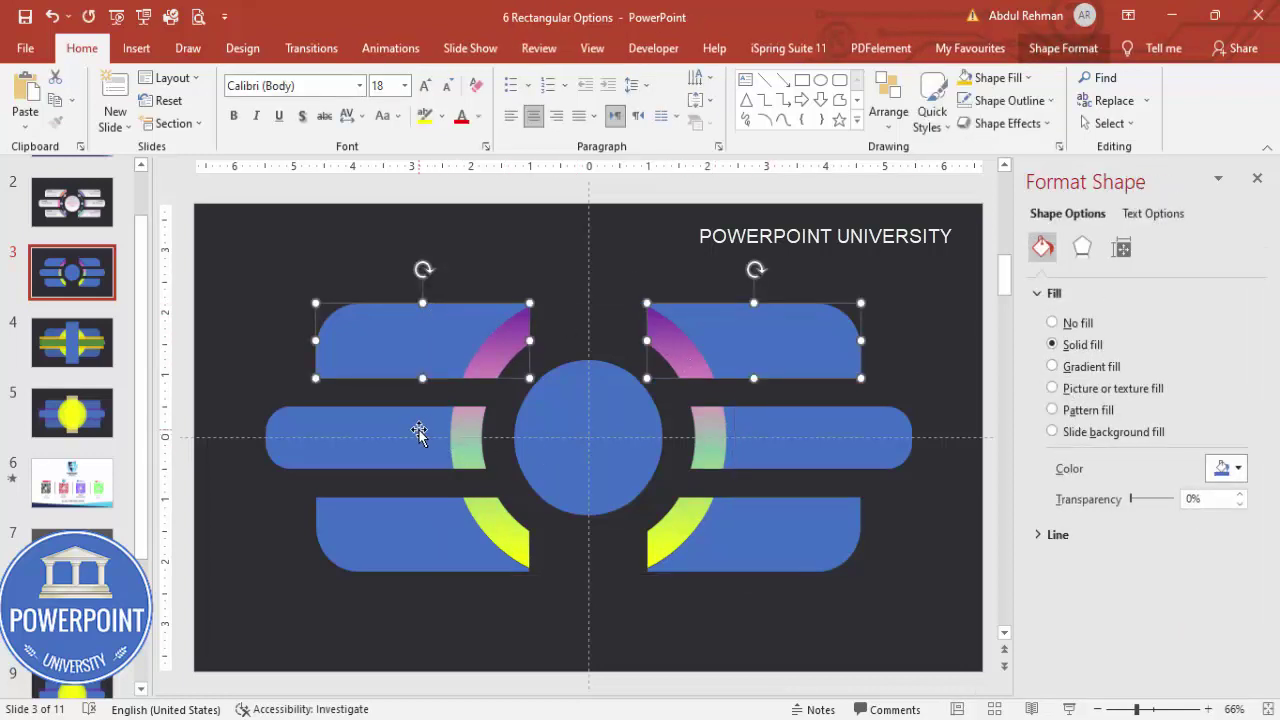
# - Union the middle-right bar with its rounded end into one shape
pyautogui.click(820, 490)
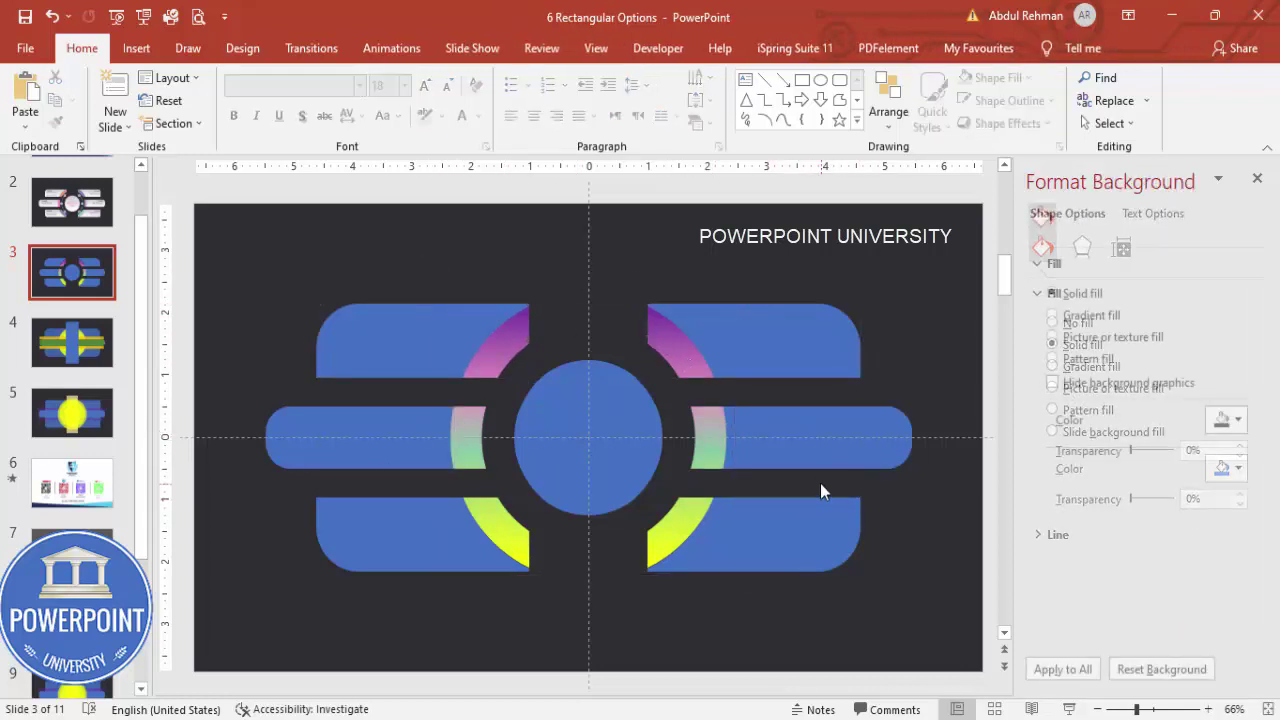
pyautogui.click(760, 438)
pyautogui.keyDown('shift'); pyautogui.click(906, 455); pyautogui.keyUp('shift')
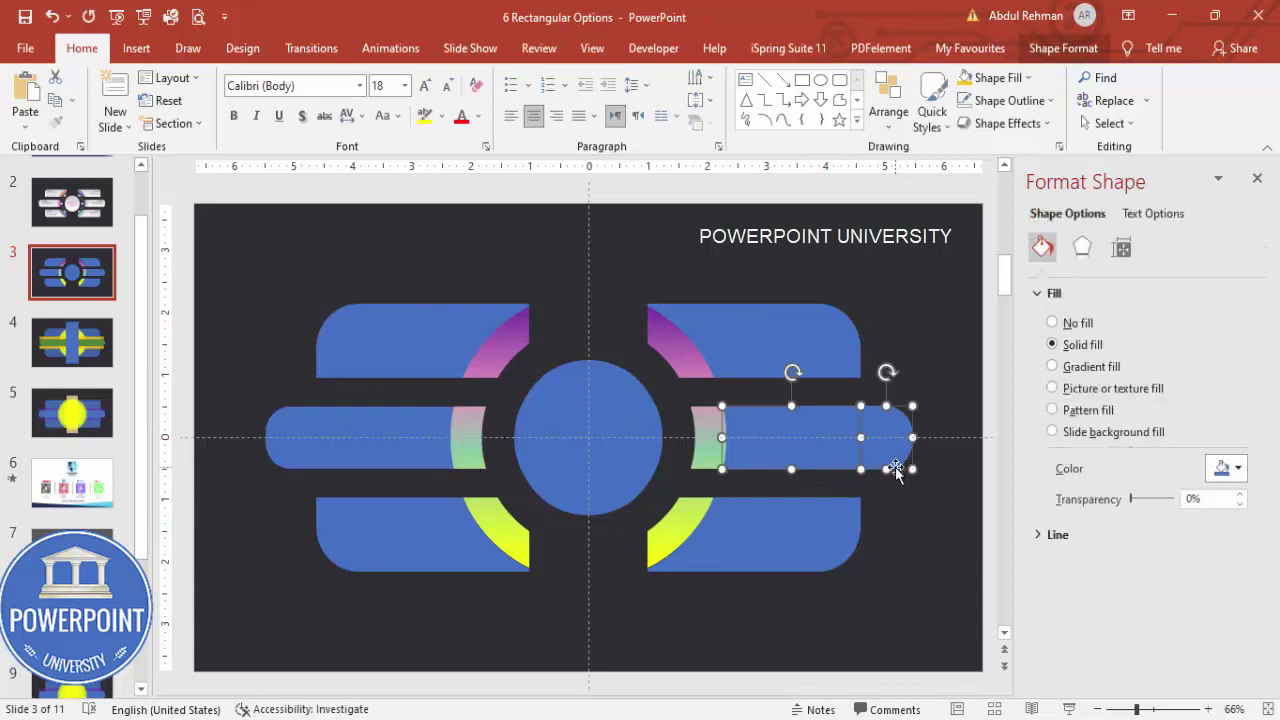
pyautogui.click(1063, 48)
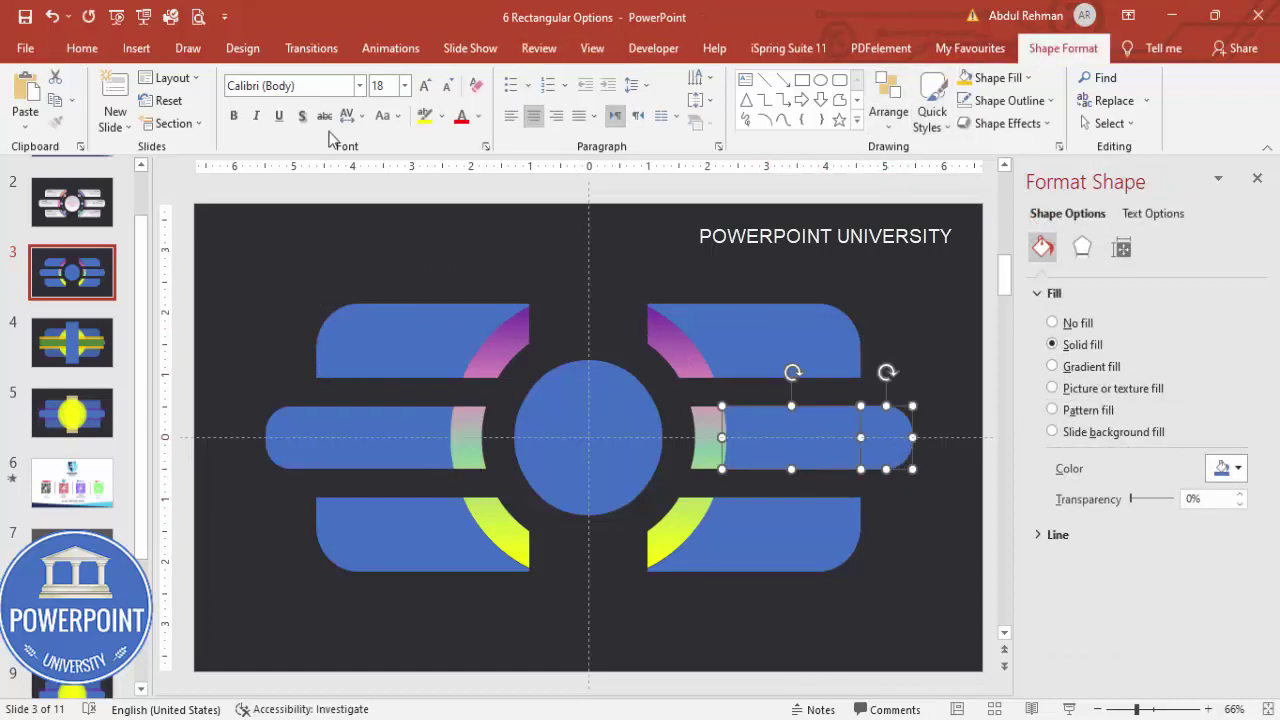
pyautogui.click(192, 123)
pyautogui.click(185, 146)
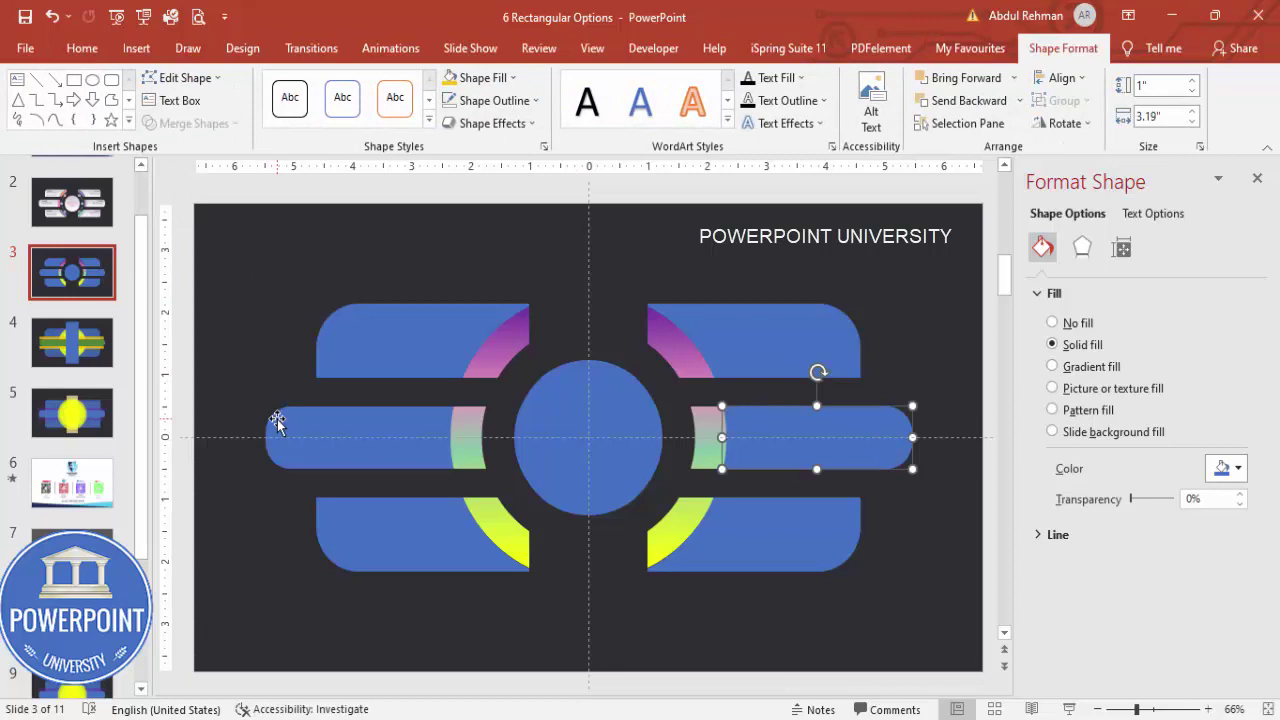
# - Undo the accidental moves and union the middle-left bar with its rounded end
pyautogui.moveTo(277, 424); pyautogui.dragTo(246, 388)
pyautogui.moveTo(435, 430); pyautogui.dragTo(409, 401)
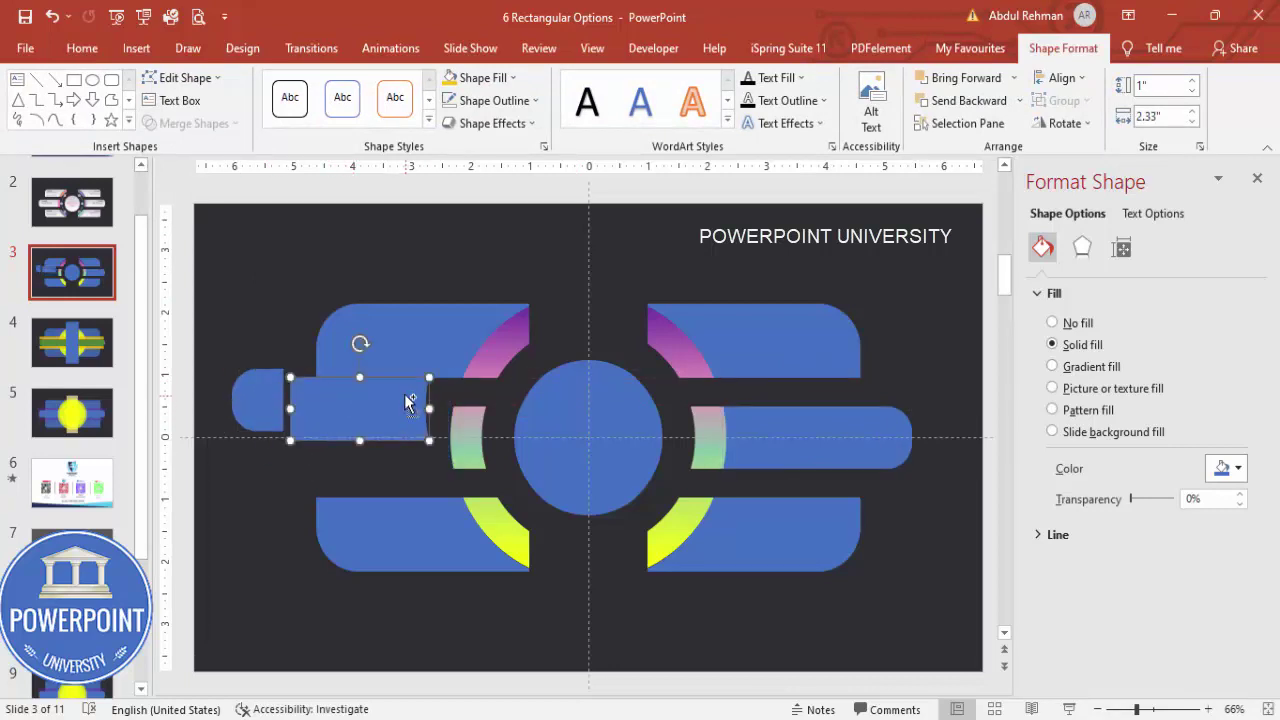
pyautogui.hotkey('ctrl', 'z')
pyautogui.hotkey('ctrl', 'z')
pyautogui.click(250, 366)
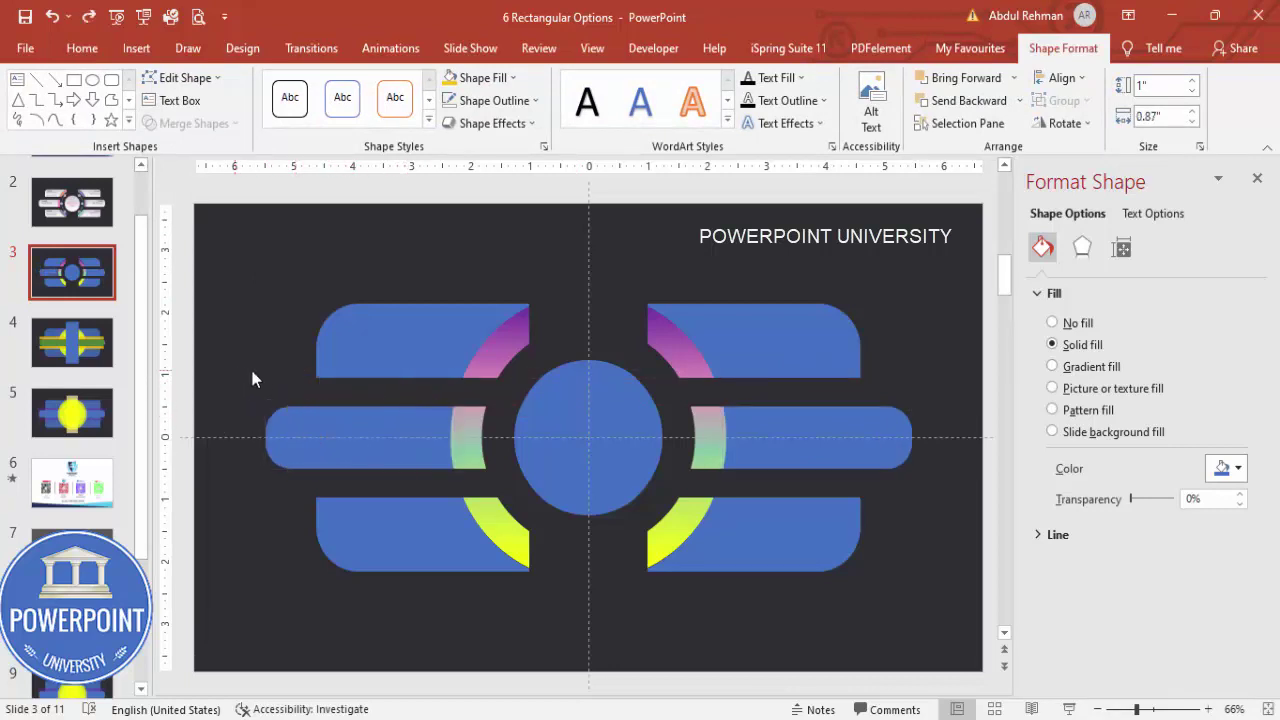
pyautogui.click(301, 421)
pyautogui.keyDown('shift'); pyautogui.click(352, 411); pyautogui.keyUp('shift')
pyautogui.click(200, 123)
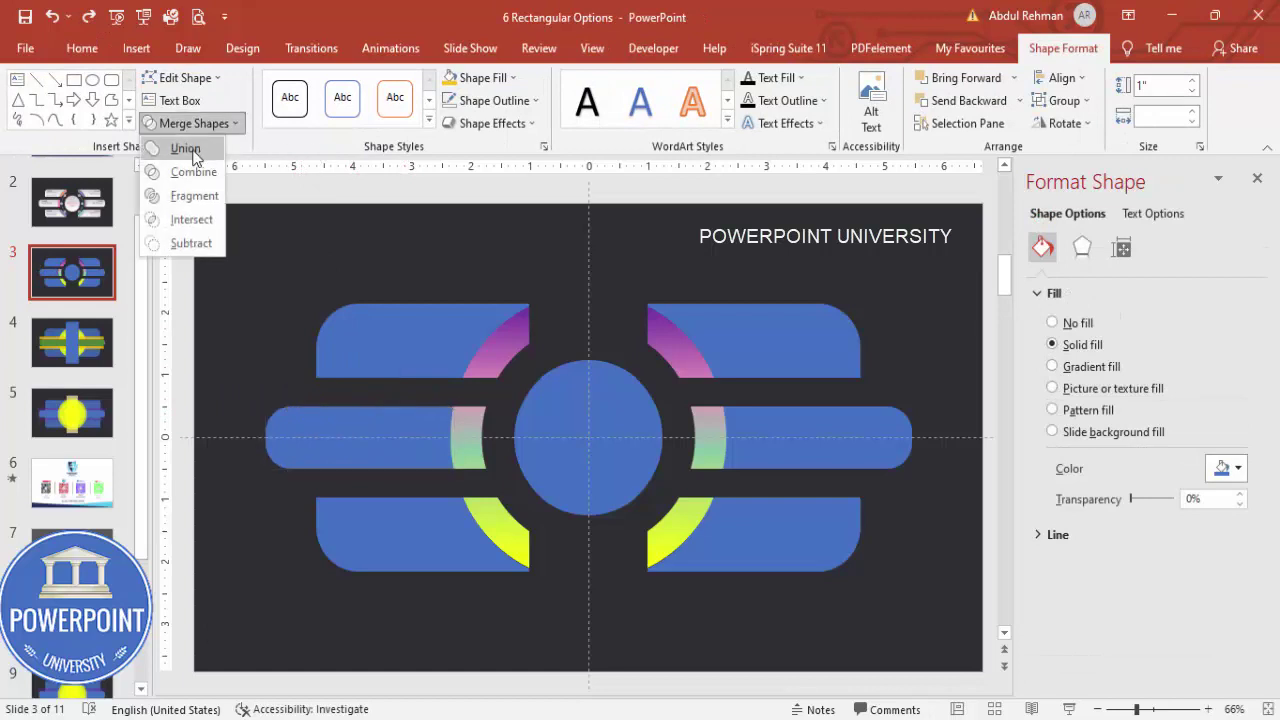
pyautogui.click(185, 145)
# - Select all six bars together, checking the lower bars are already single shapes
pyautogui.click(400, 513)
pyautogui.click(323, 531)
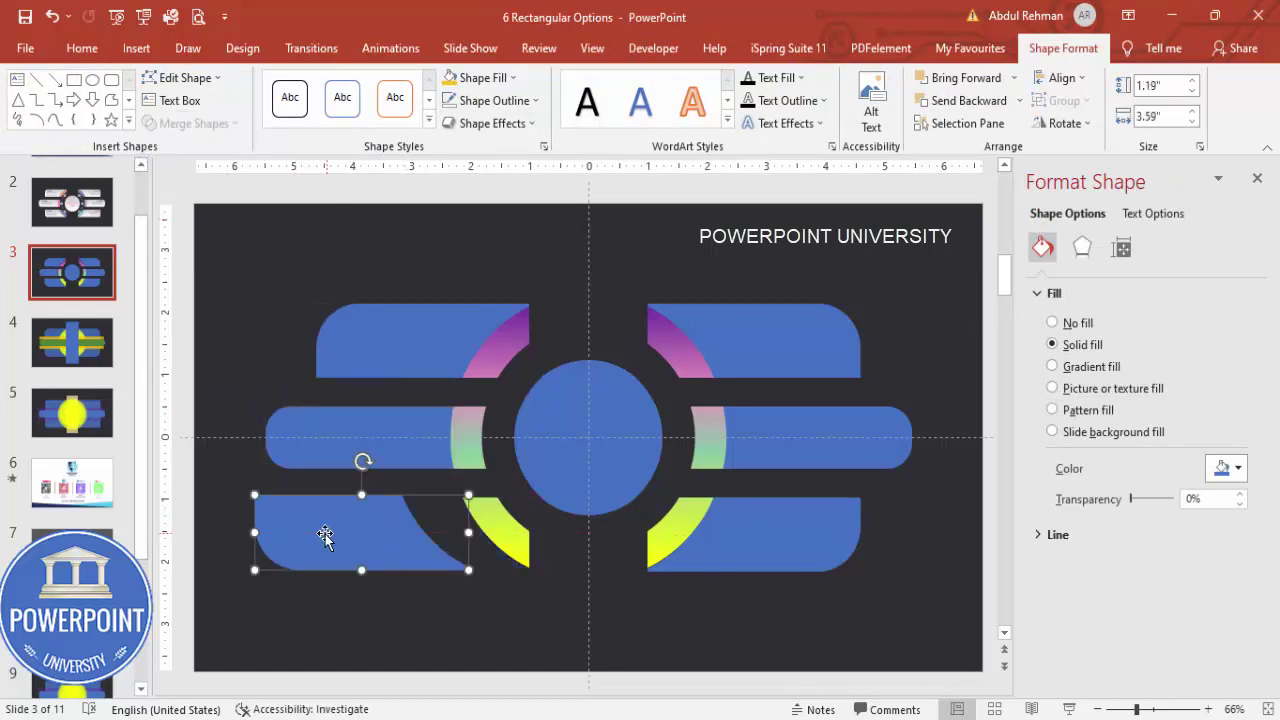
pyautogui.click(450, 548)
pyautogui.click(777, 555)
pyautogui.moveTo(777, 555); pyautogui.dragTo(816, 559)
pyautogui.hotkey('ctrl', 'z')
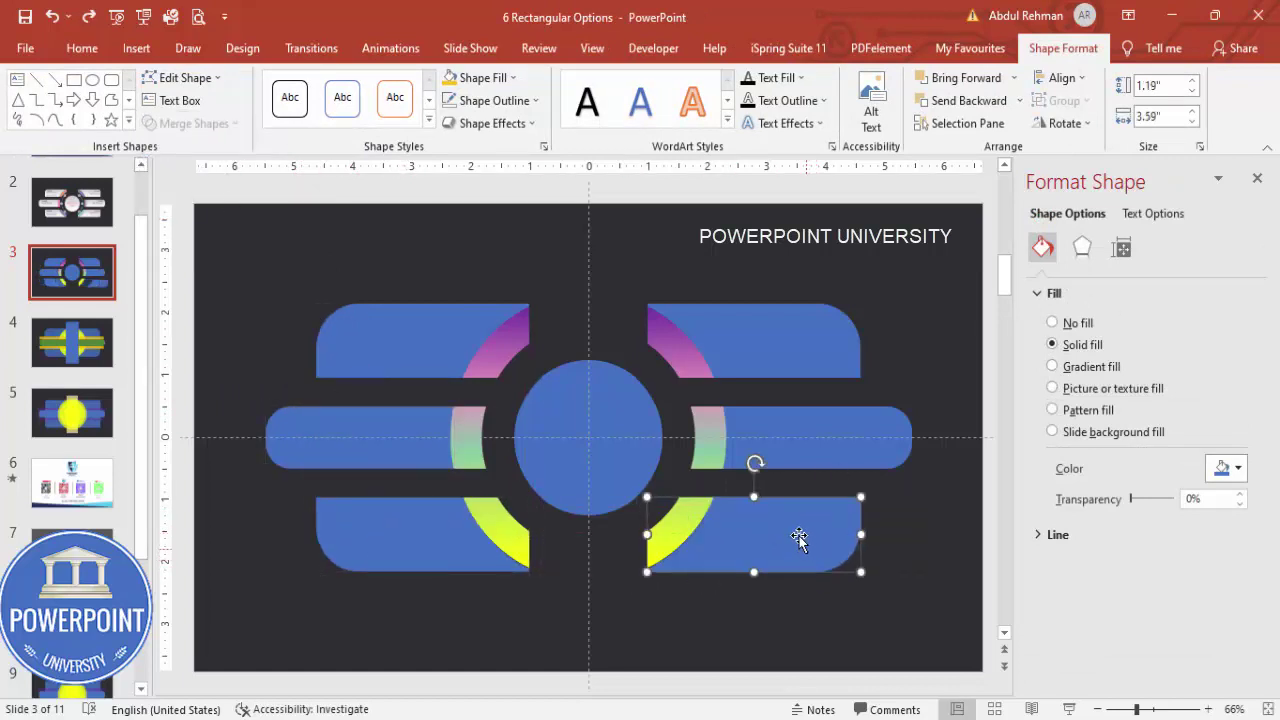
pyautogui.keyDown('shift'); pyautogui.click(783, 450); pyautogui.keyUp('shift')
pyautogui.keyDown('shift'); pyautogui.click(757, 370); pyautogui.keyUp('shift')
pyautogui.keyDown('shift'); pyautogui.click(418, 340); pyautogui.keyUp('shift')
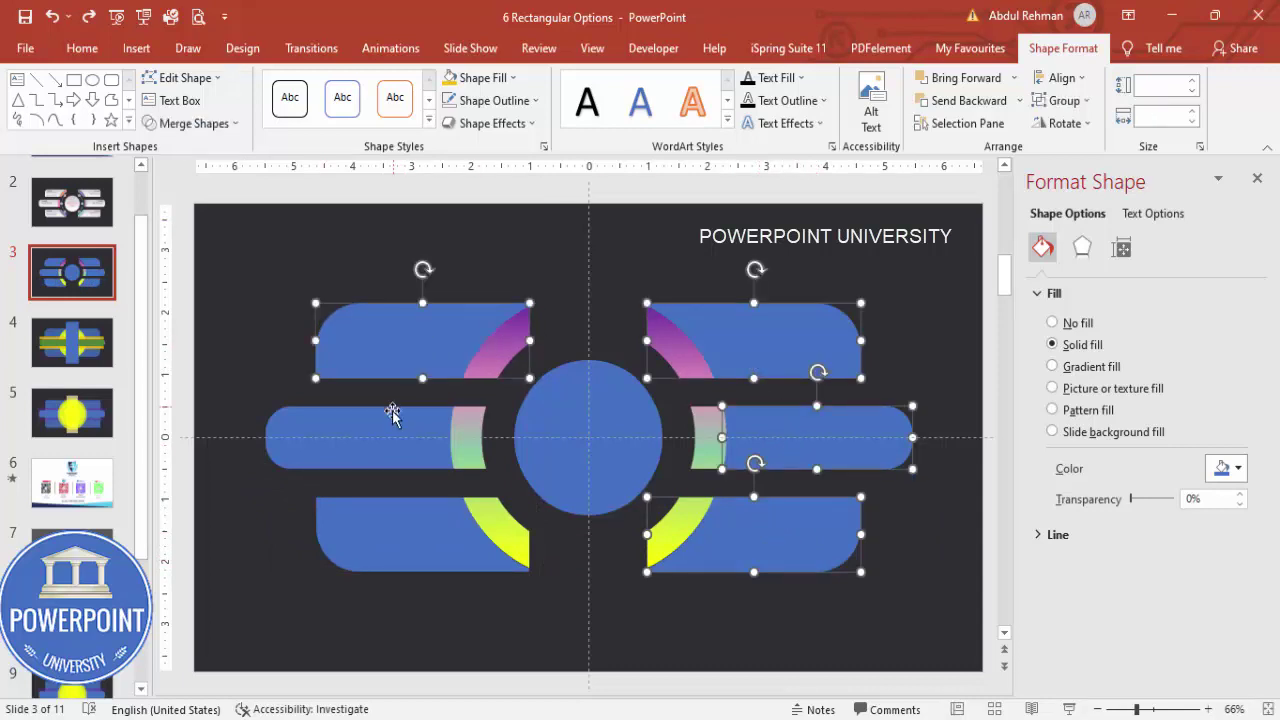
pyautogui.keyDown('shift'); pyautogui.click(392, 430); pyautogui.keyUp('shift')
pyautogui.keyDown('shift'); pyautogui.click(411, 528); pyautogui.keyUp('shift')
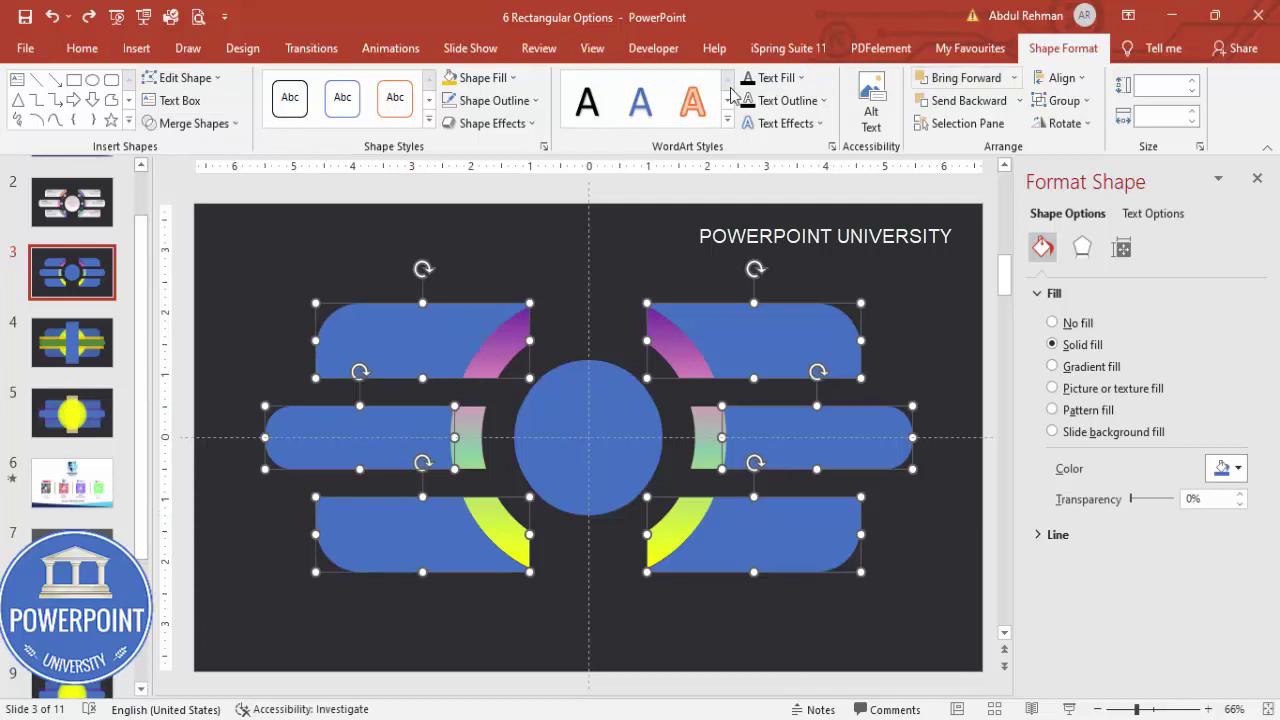
# - Fill the six selected bars with white
pyautogui.click(480, 77)
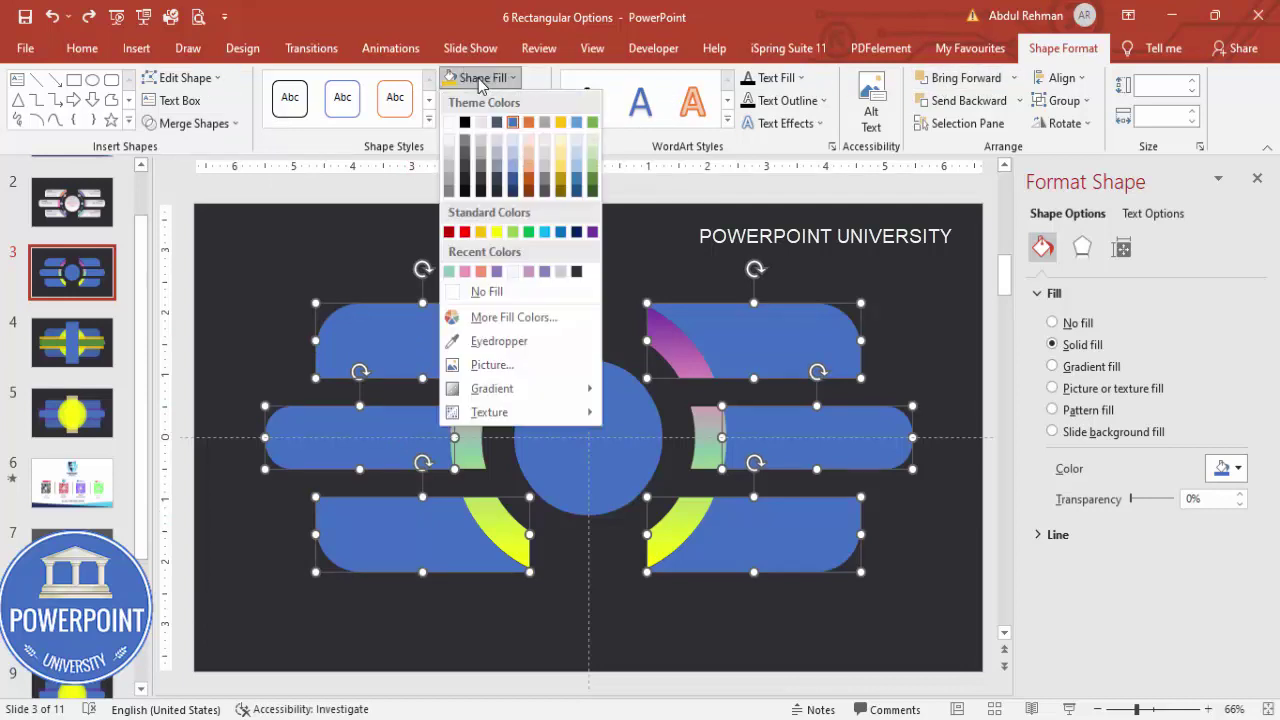
pyautogui.click(450, 122)
pyautogui.click(693, 254)
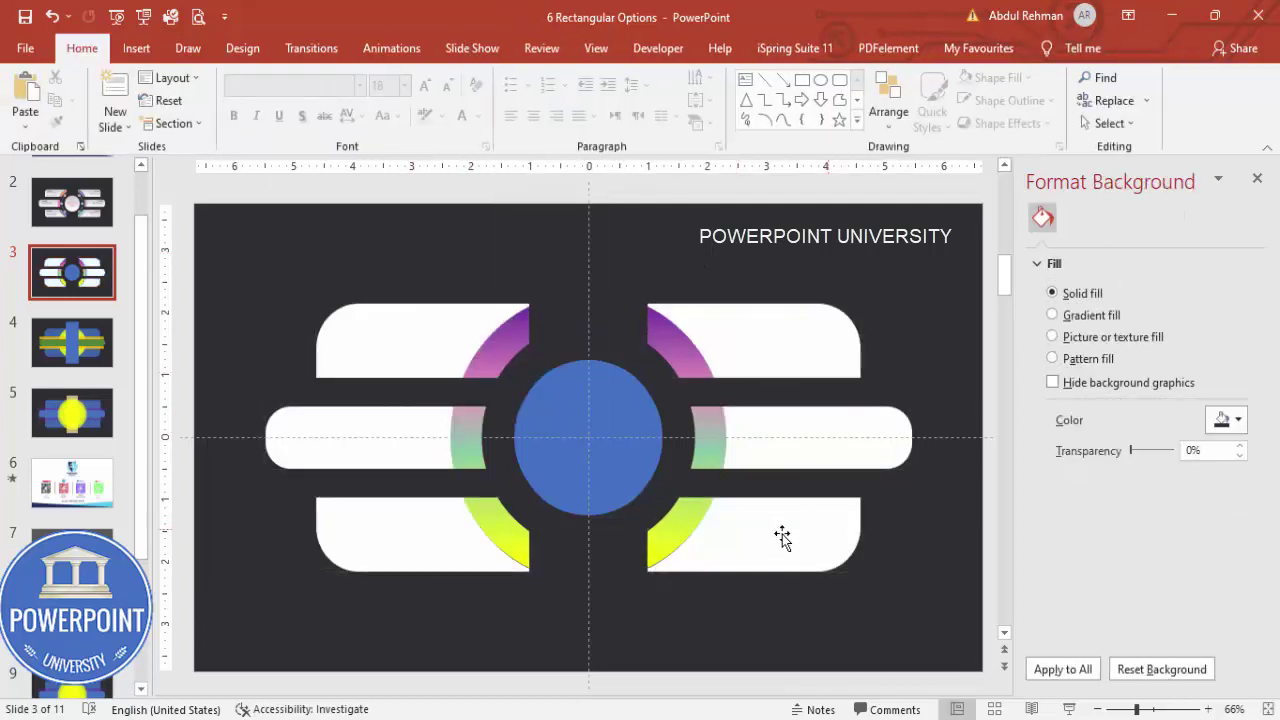
pyautogui.click(606, 433)
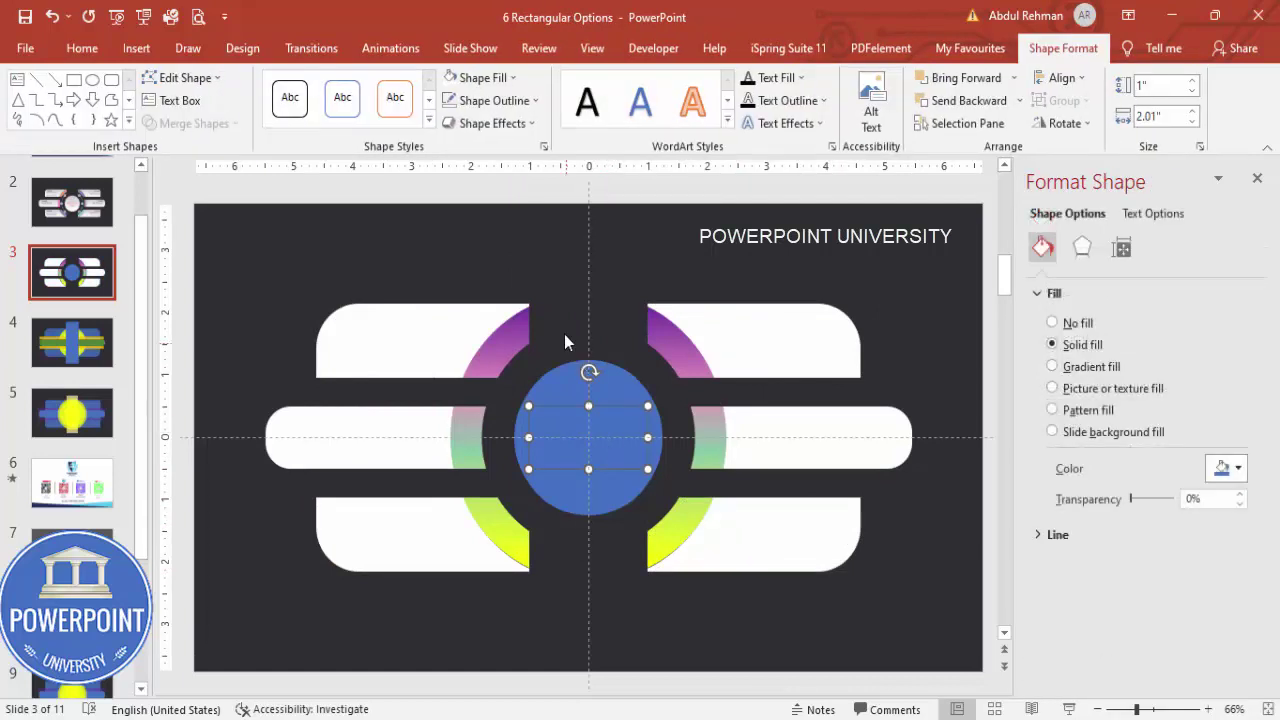
pyautogui.click(515, 271)
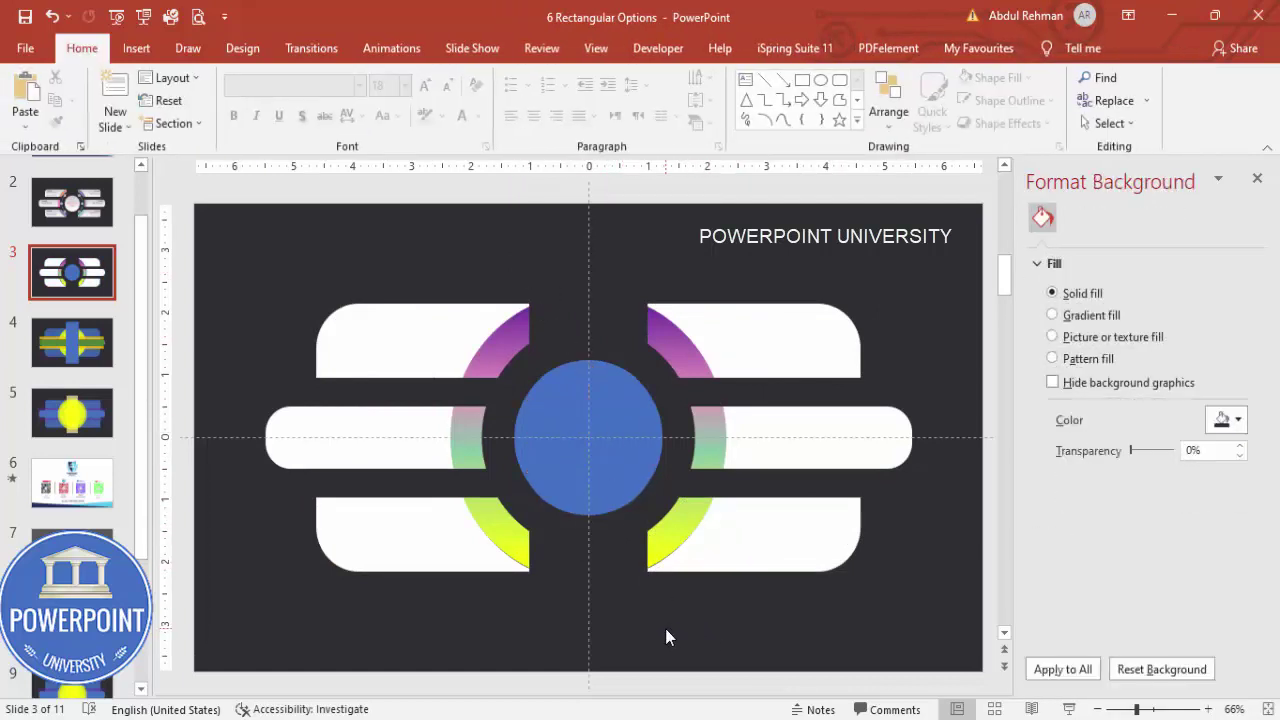
# - Select four pieces of the blue centre circle and merge them
pyautogui.click(594, 457)
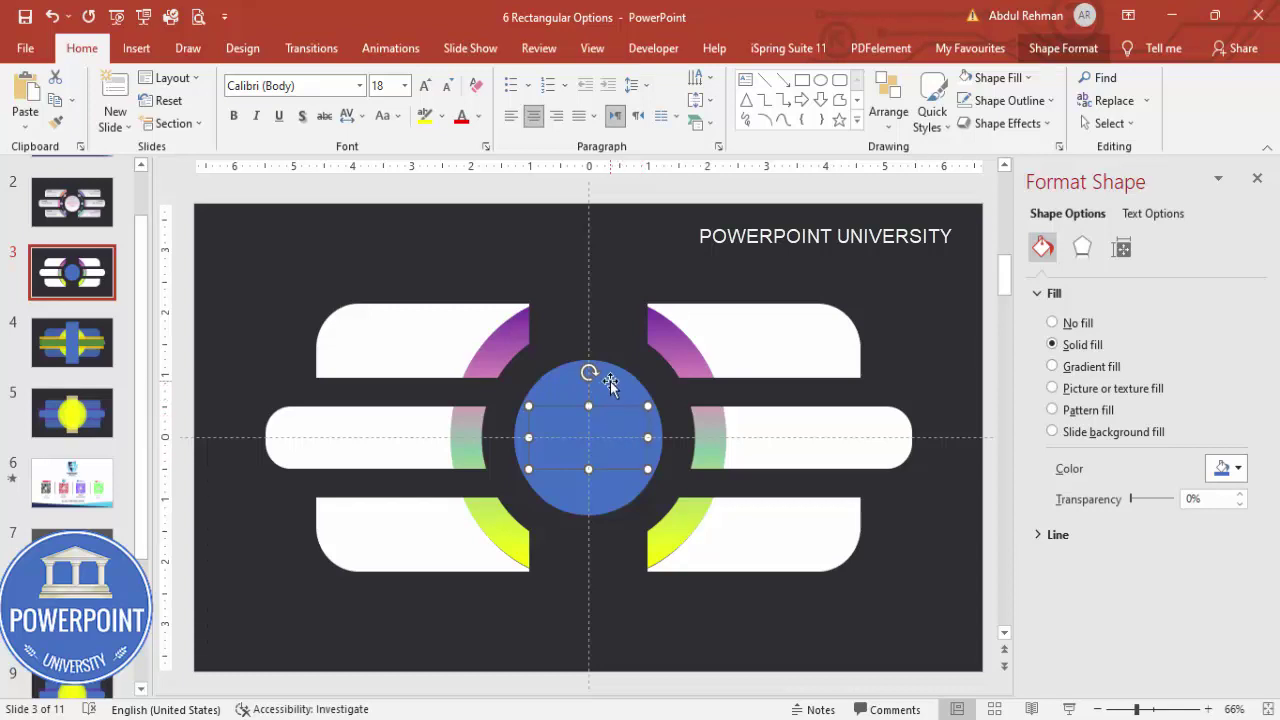
pyautogui.keyDown('shift'); pyautogui.click(651, 430); pyautogui.keyUp('shift')
pyautogui.keyDown('shift'); pyautogui.click(524, 463); pyautogui.keyUp('shift')
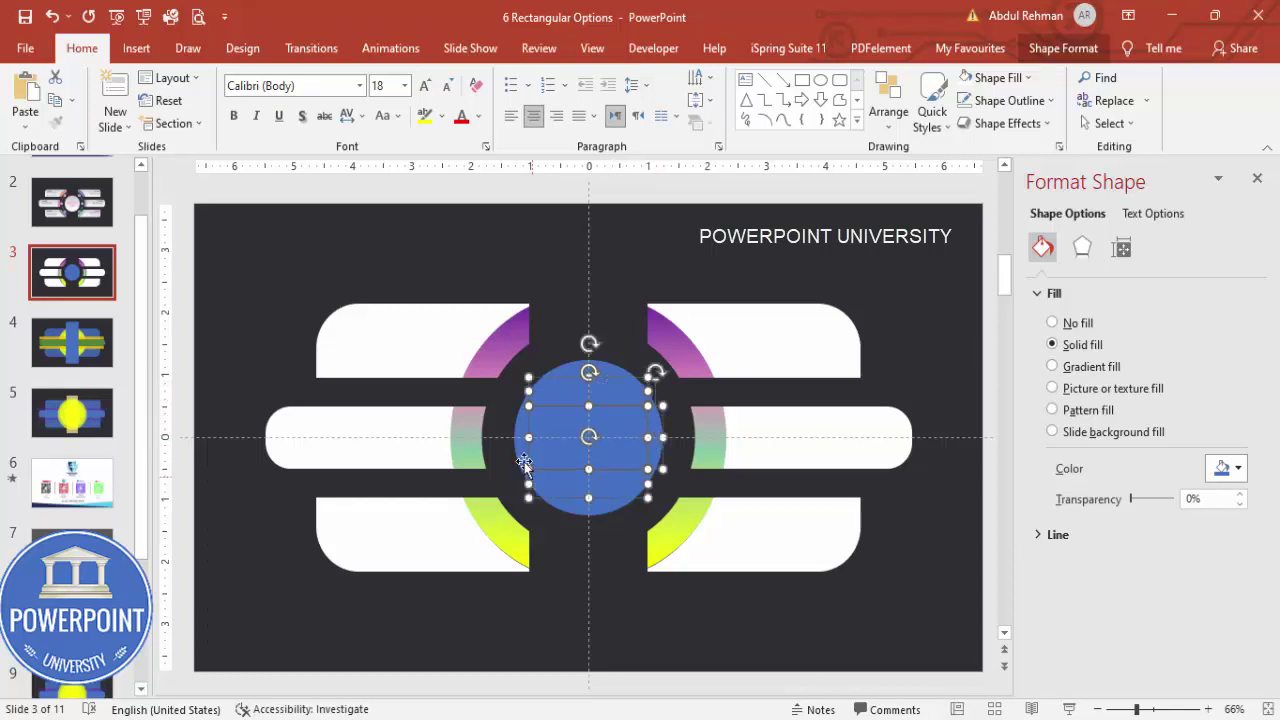
pyautogui.keyDown('shift'); pyautogui.click(522, 456); pyautogui.keyUp('shift')
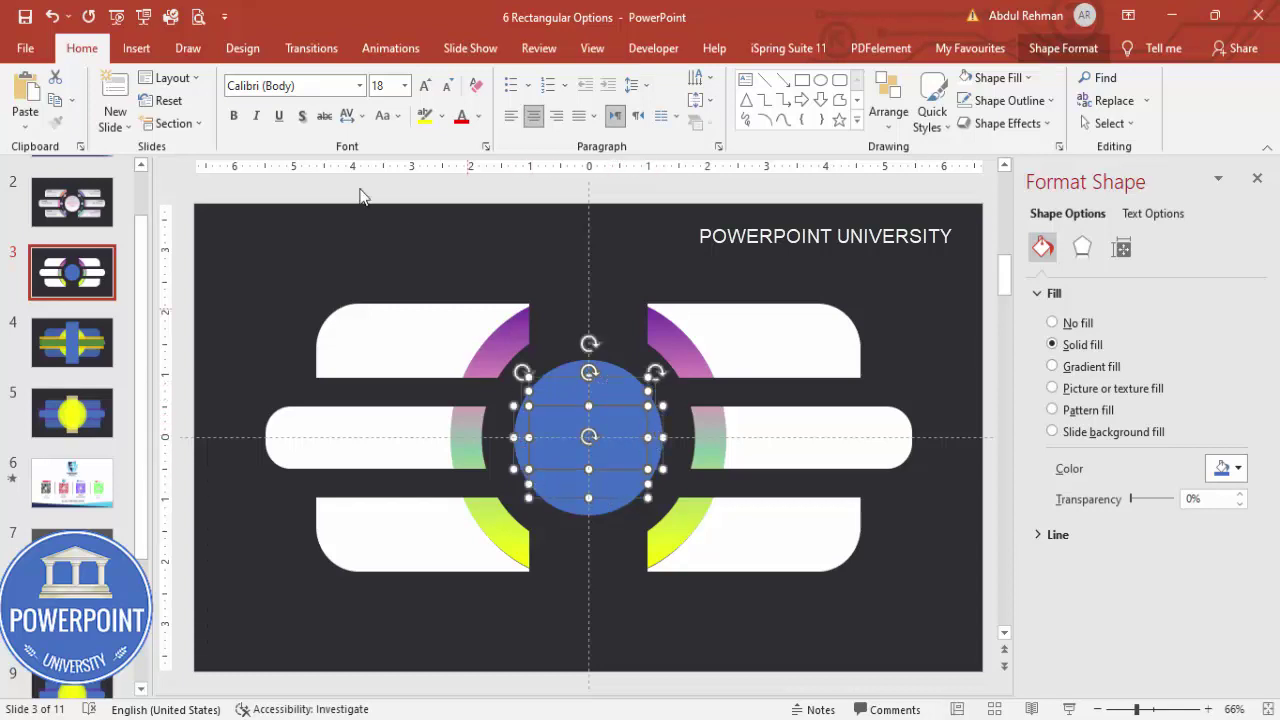
pyautogui.click(1063, 48)
pyautogui.click(190, 123)
pyautogui.click(215, 145)
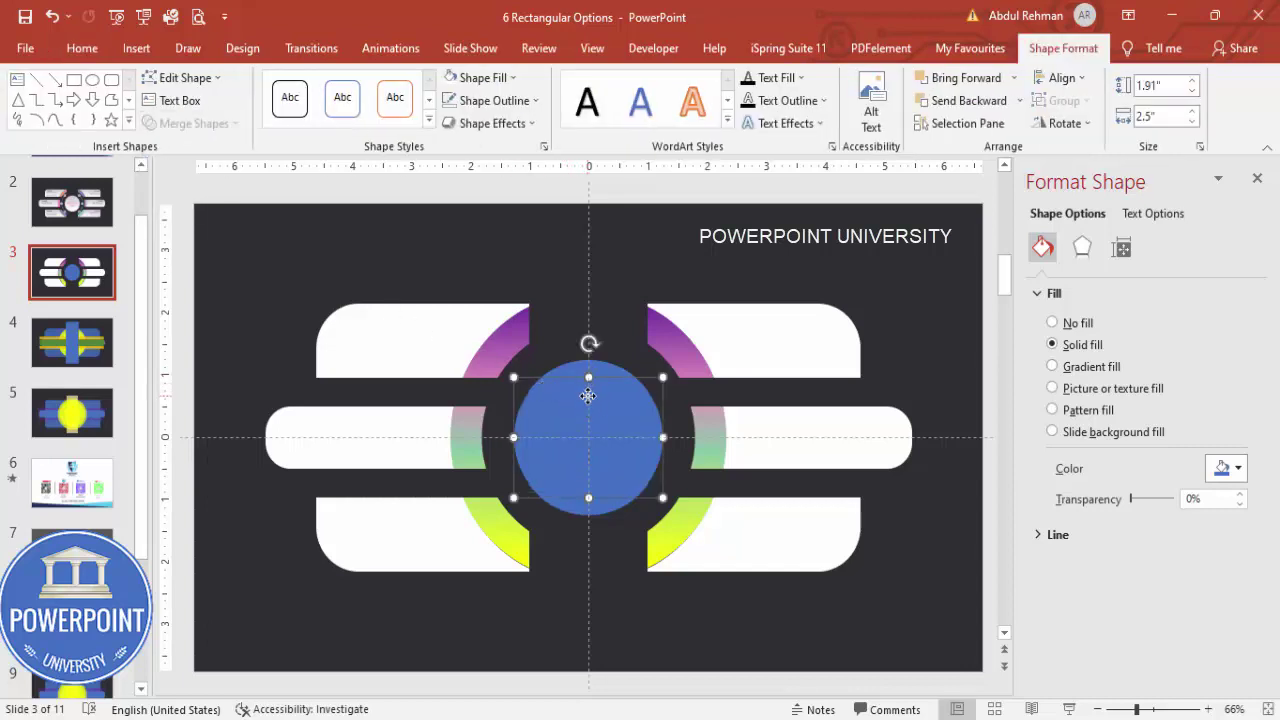
# - Marquee-select all centre-circle pieces and union them into one blue circle
pyautogui.moveTo(585, 401); pyautogui.dragTo(632, 322)
pyautogui.hotkey('ctrl', 'z')
pyautogui.click(484, 273)
pyautogui.moveTo(494, 258); pyautogui.dragTo(687, 623)
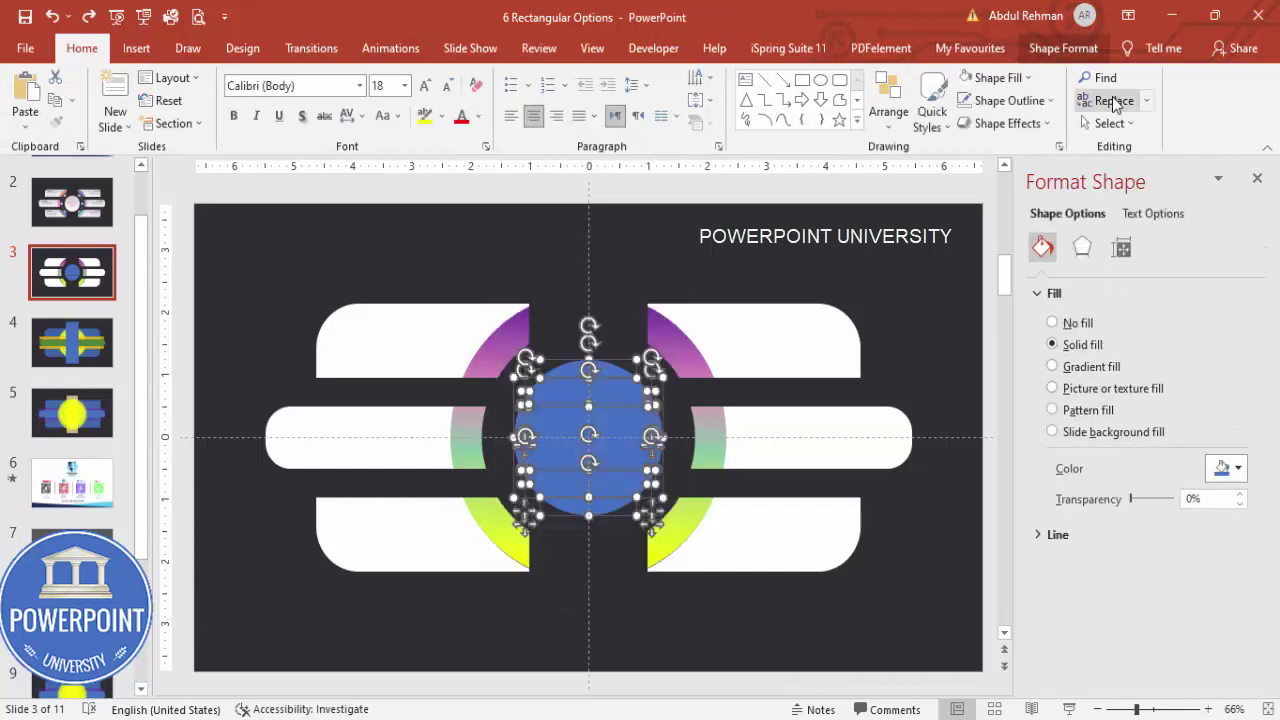
pyautogui.click(968, 48)
pyautogui.click(1062, 48)
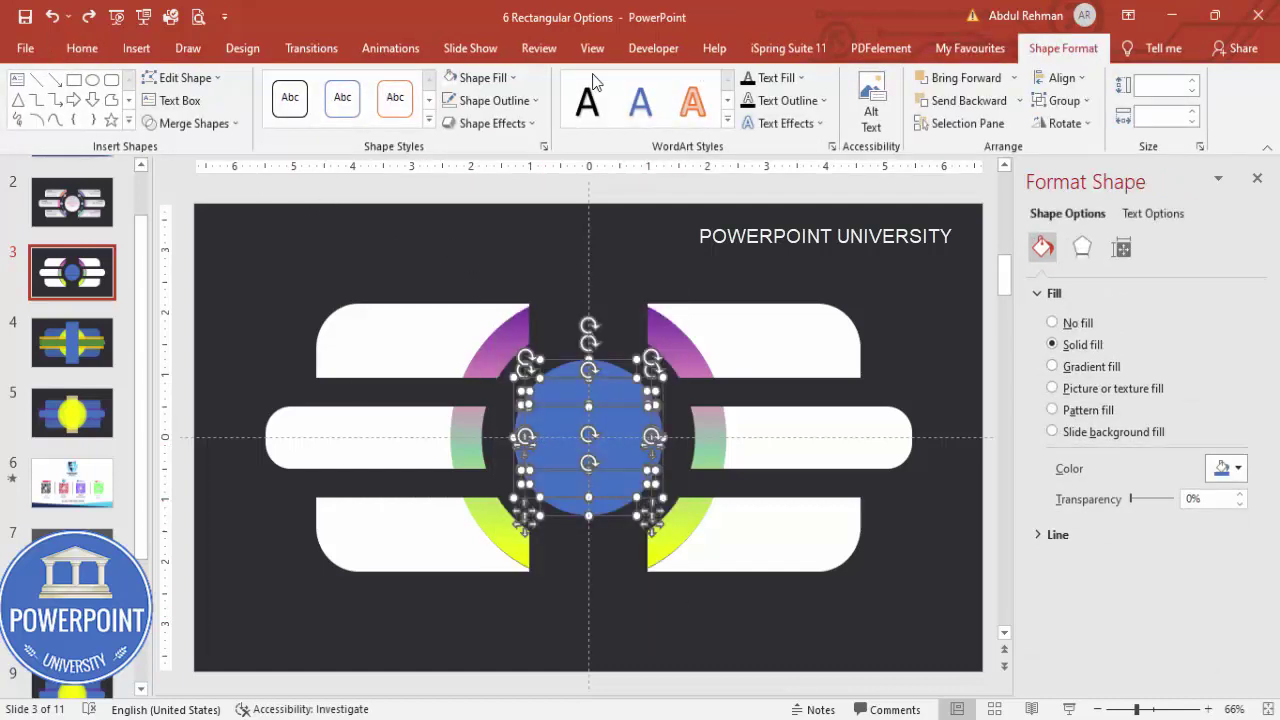
pyautogui.click(190, 123)
pyautogui.click(199, 149)
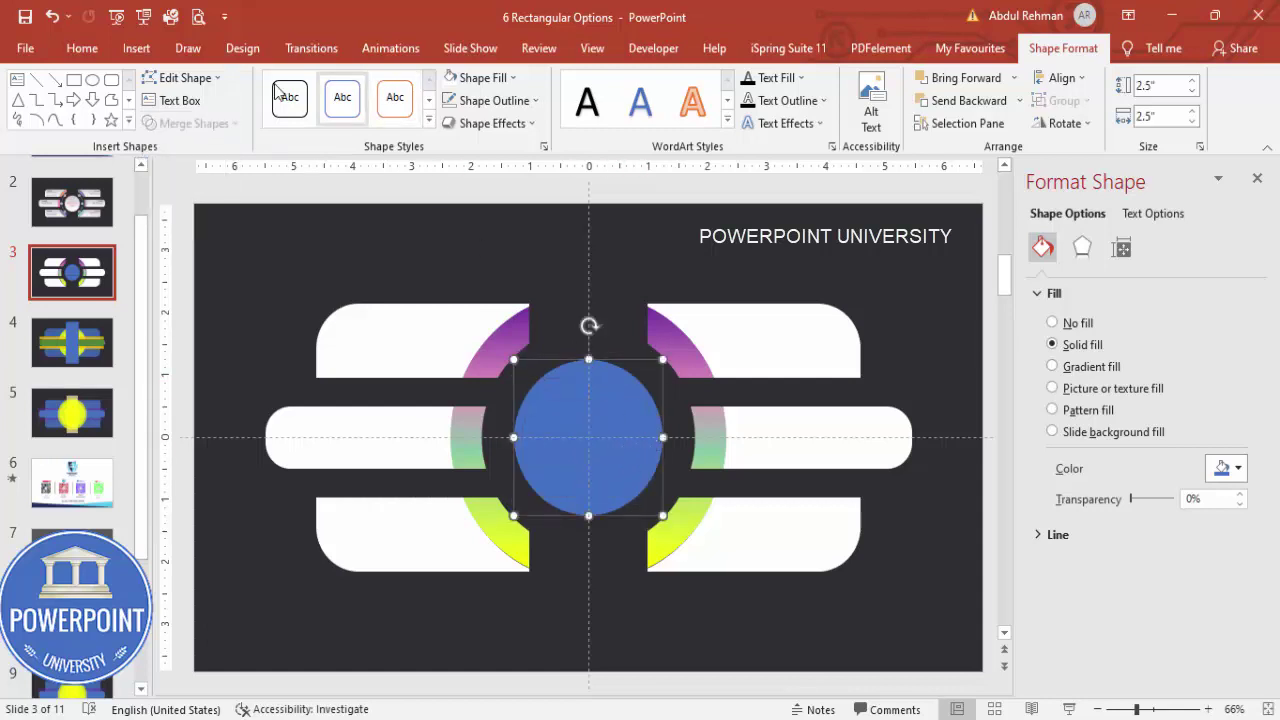
# - Fill the merged centre circle white
pyautogui.click(451, 84)
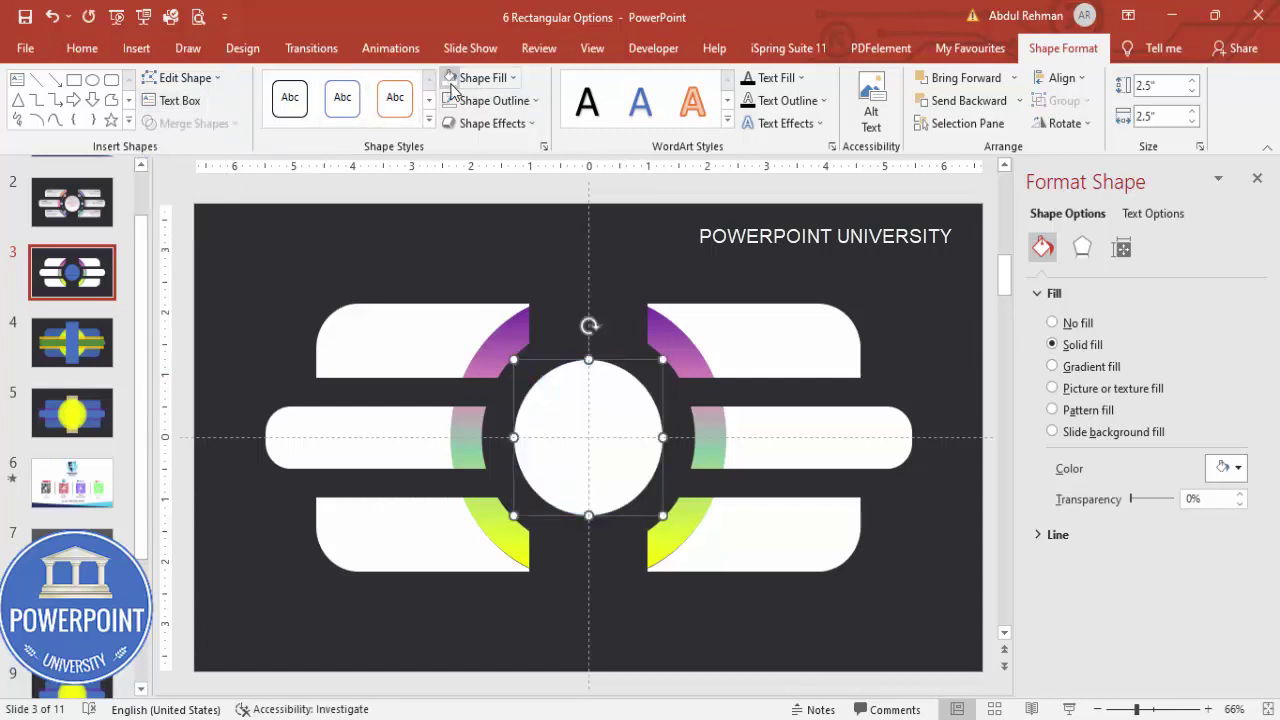
pyautogui.click(755, 252)
pyautogui.click(594, 48)
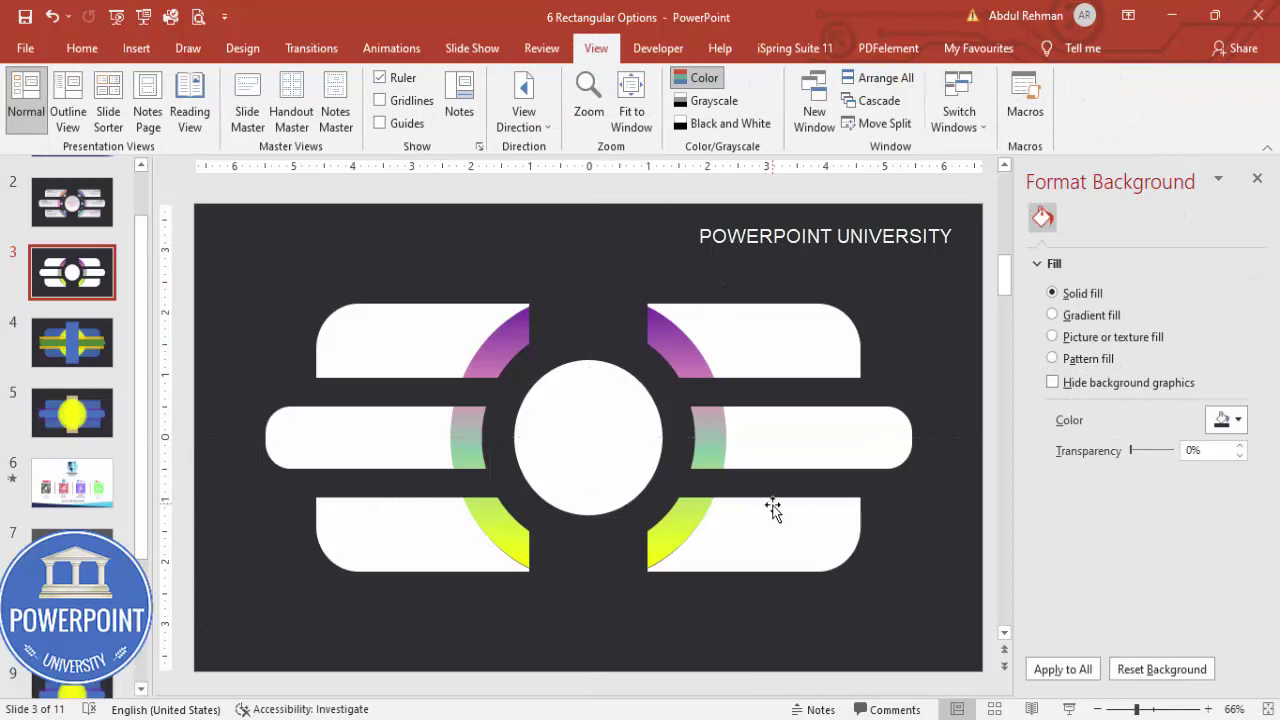
# - Select each of the six rounded bars in turn, then deselect everything
pyautogui.click(464, 363)
pyautogui.click(758, 336)
pyautogui.click(773, 440)
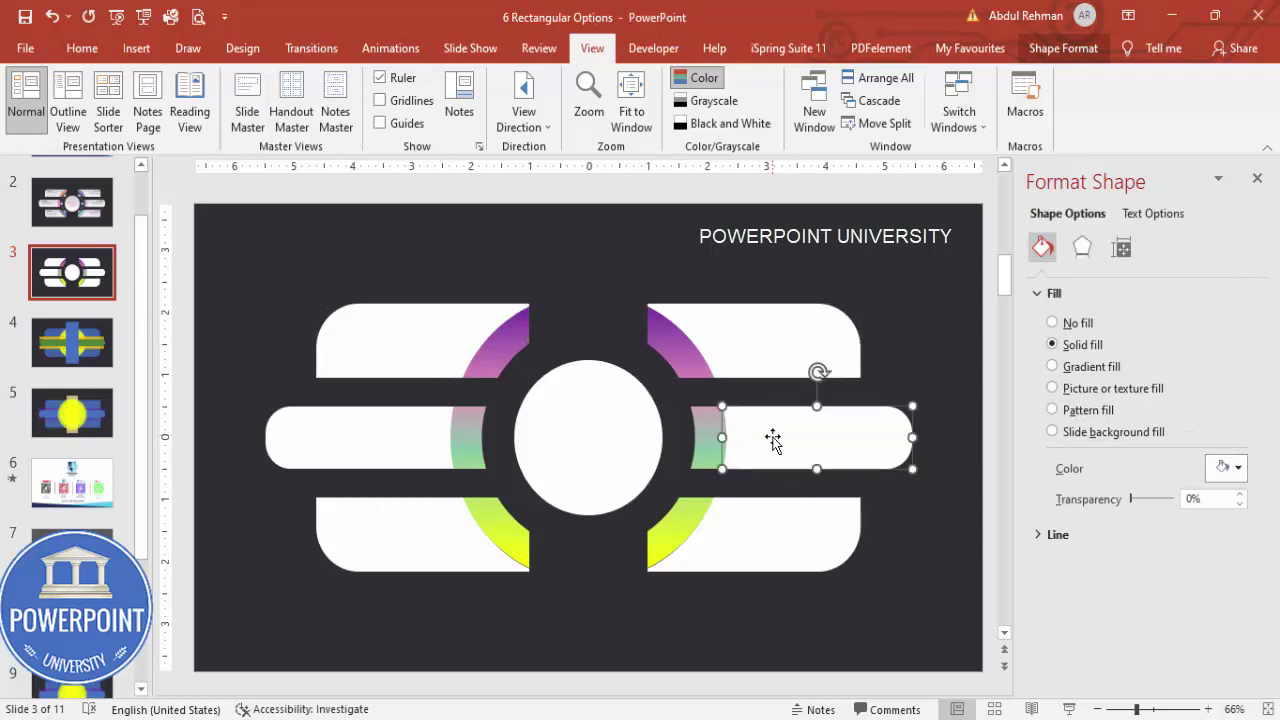
pyautogui.click(771, 530)
pyautogui.click(370, 548)
pyautogui.click(388, 412)
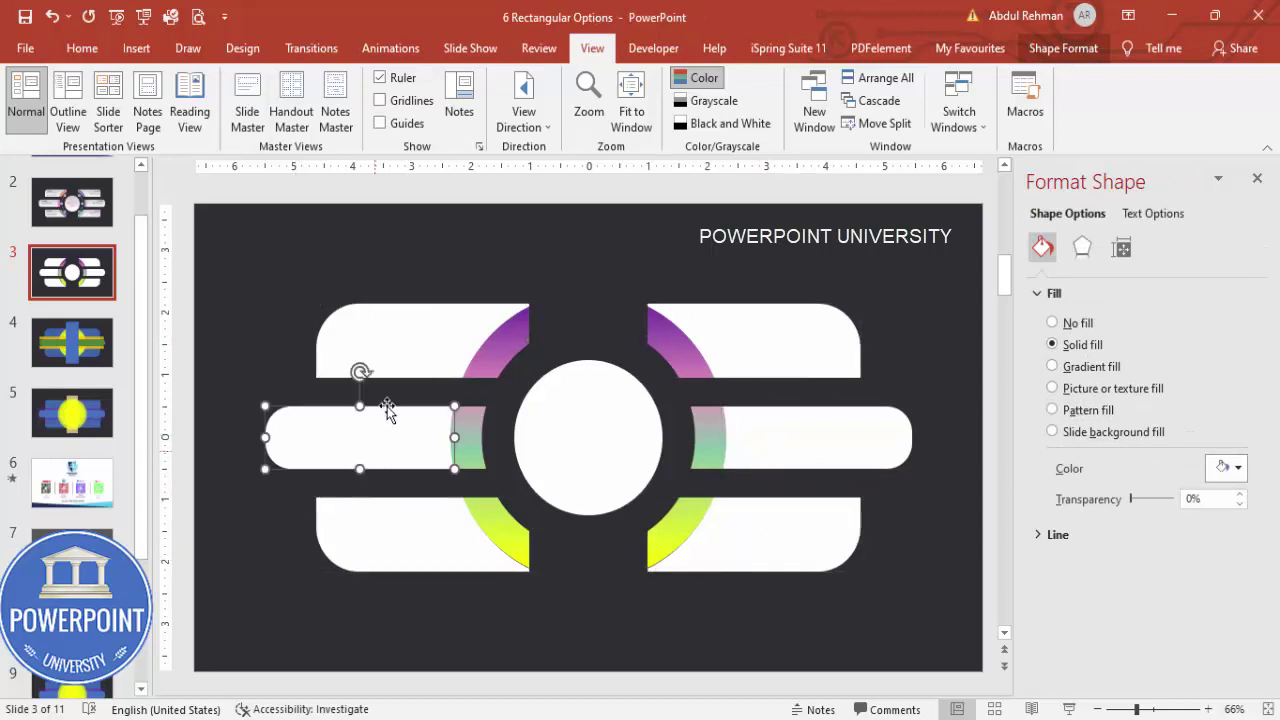
pyautogui.click(417, 337)
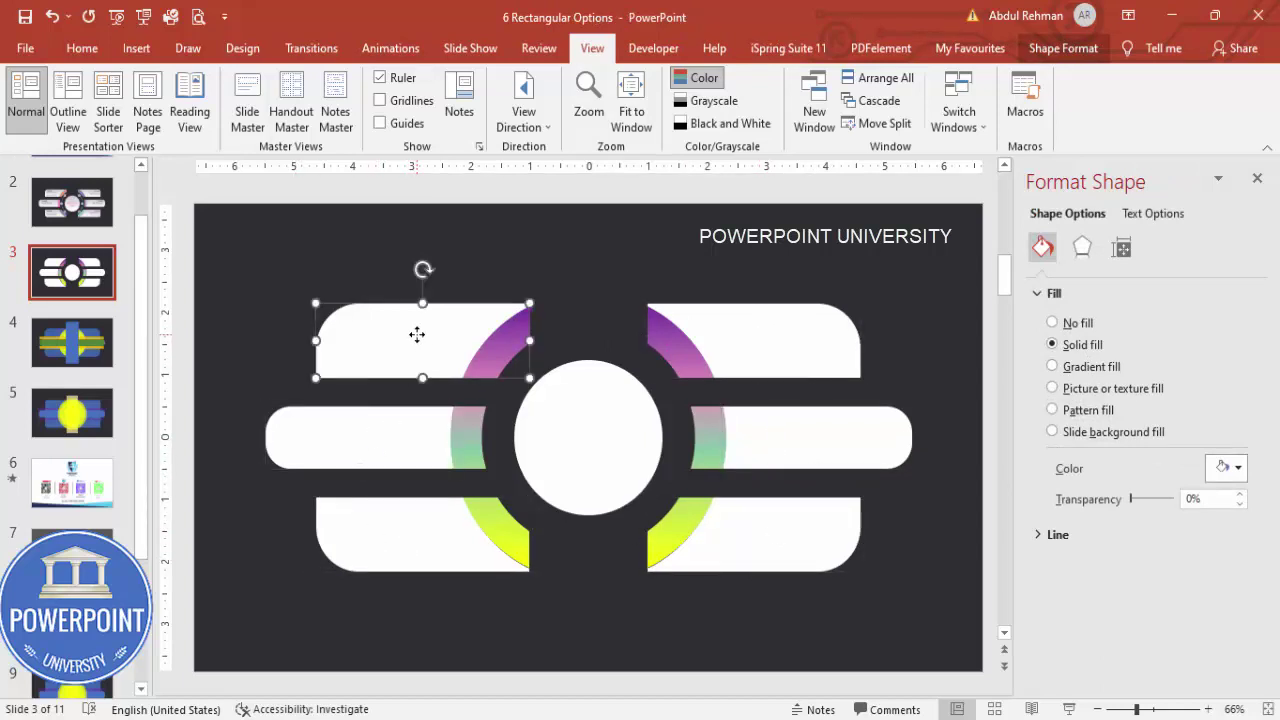
pyautogui.click(673, 533)
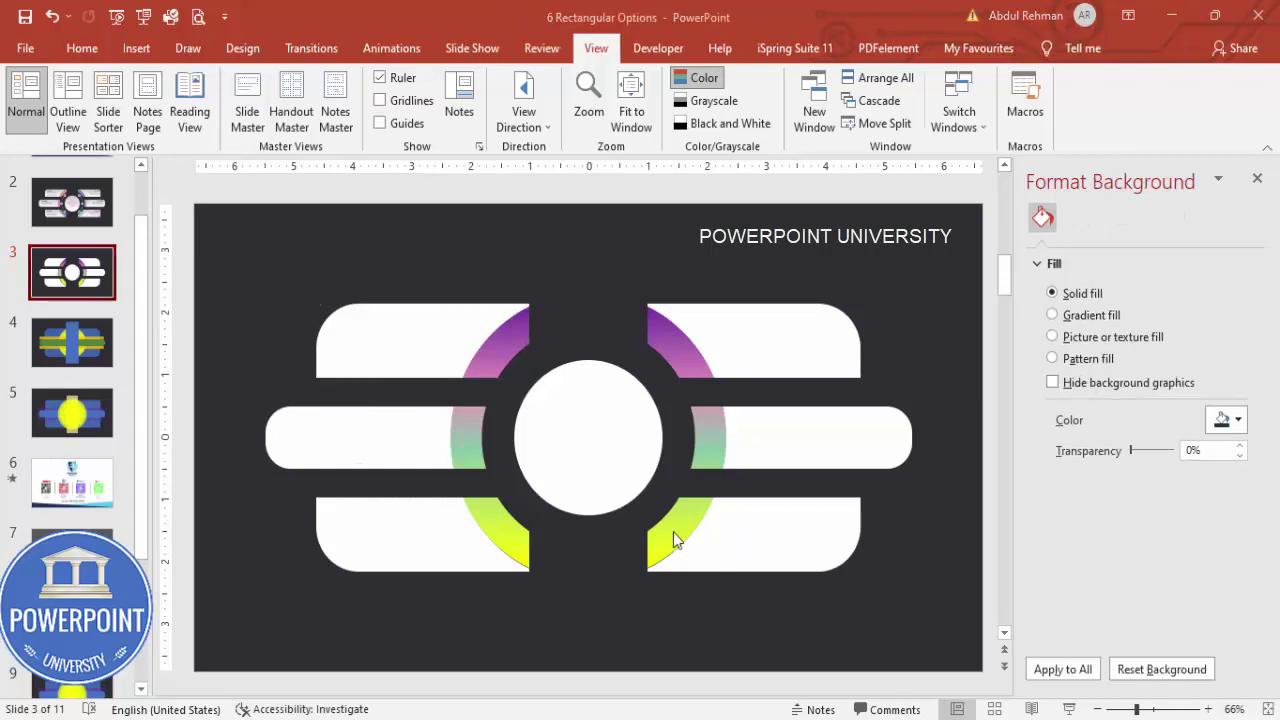
# - Apply an outer shadow preset to the gradient arc ring
pyautogui.click(490, 352)
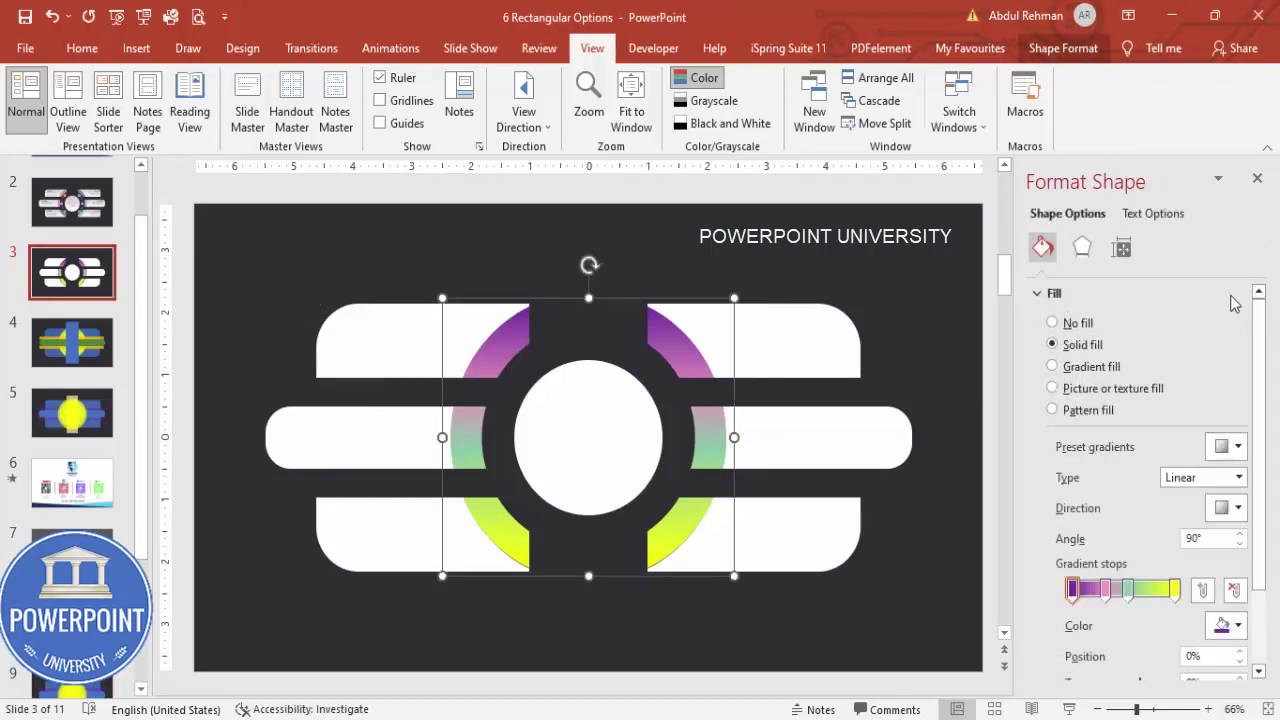
pyautogui.click(1082, 247)
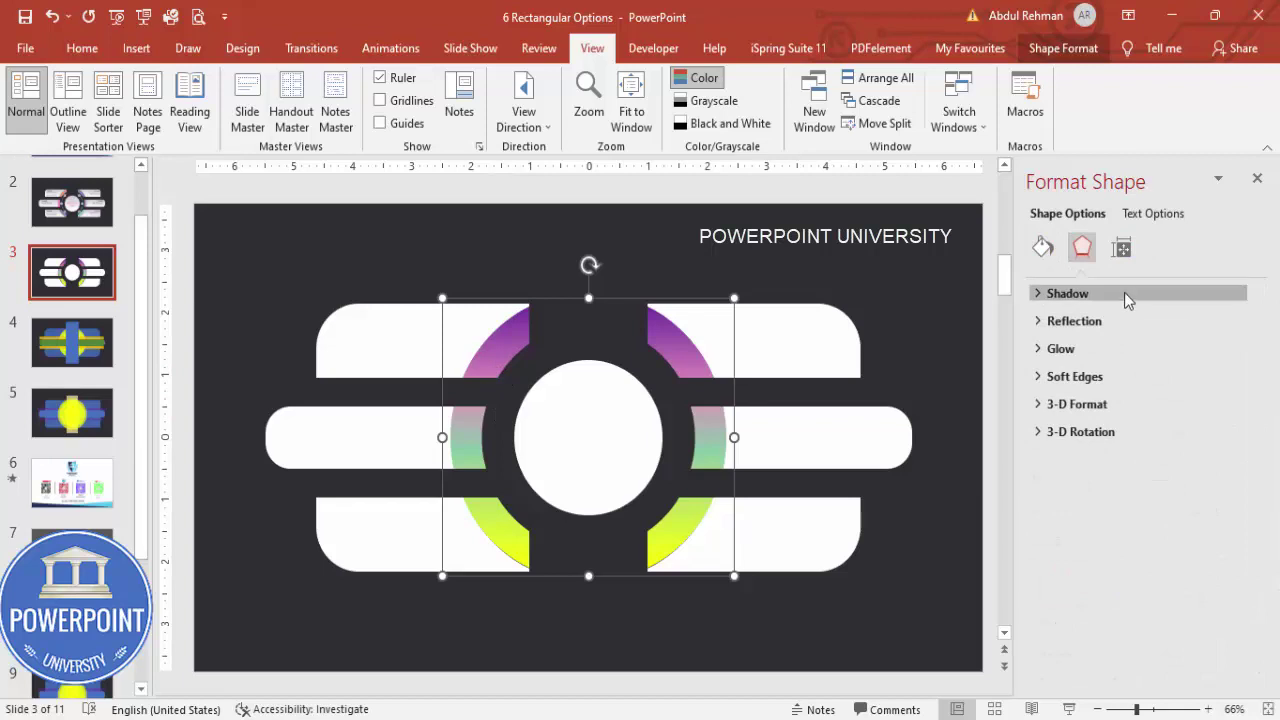
pyautogui.click(1125, 295)
pyautogui.click(1230, 321)
pyautogui.moveTo(1266, 400); pyautogui.dragTo(1262, 646)
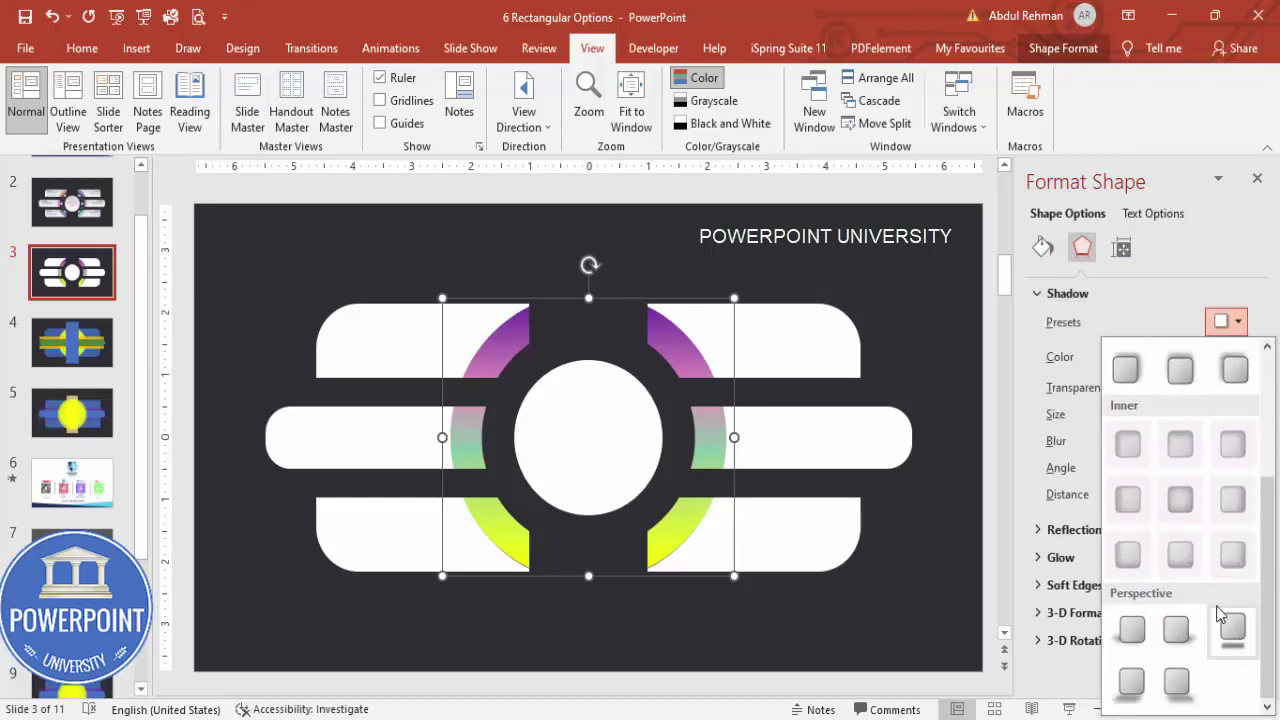
pyautogui.moveTo(1268, 600); pyautogui.dragTo(1268, 478)
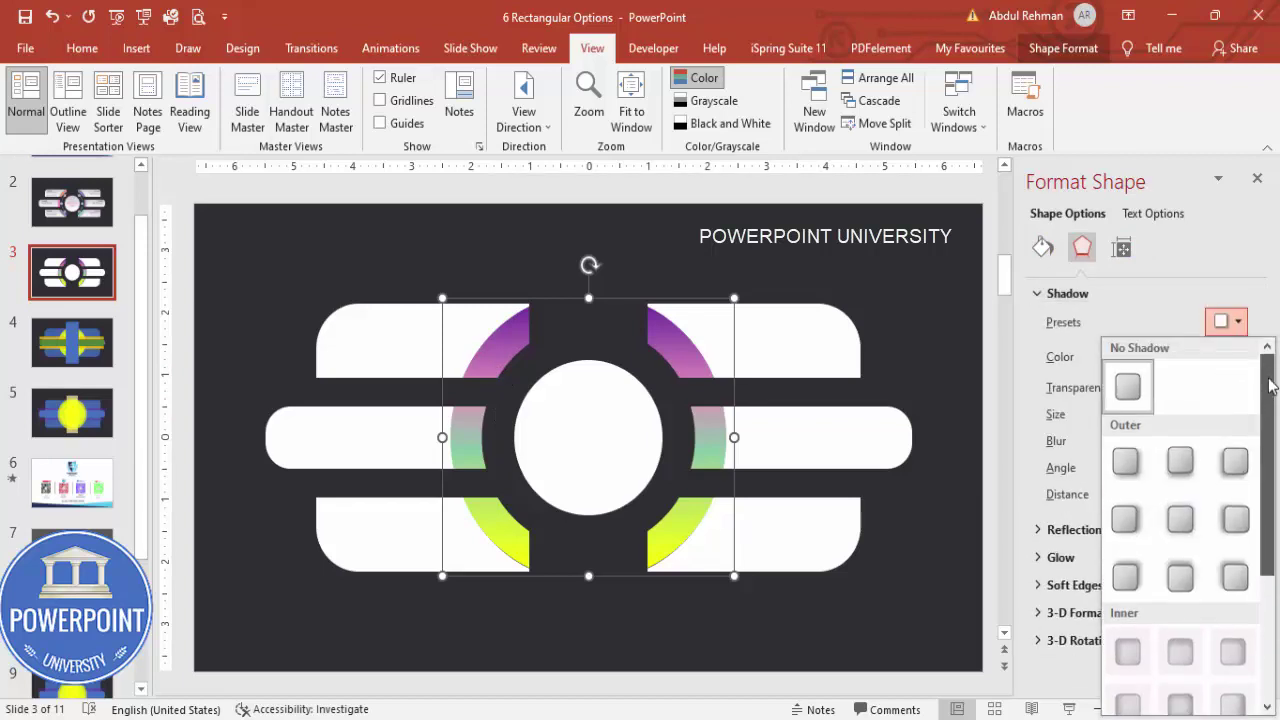
pyautogui.click(1180, 463)
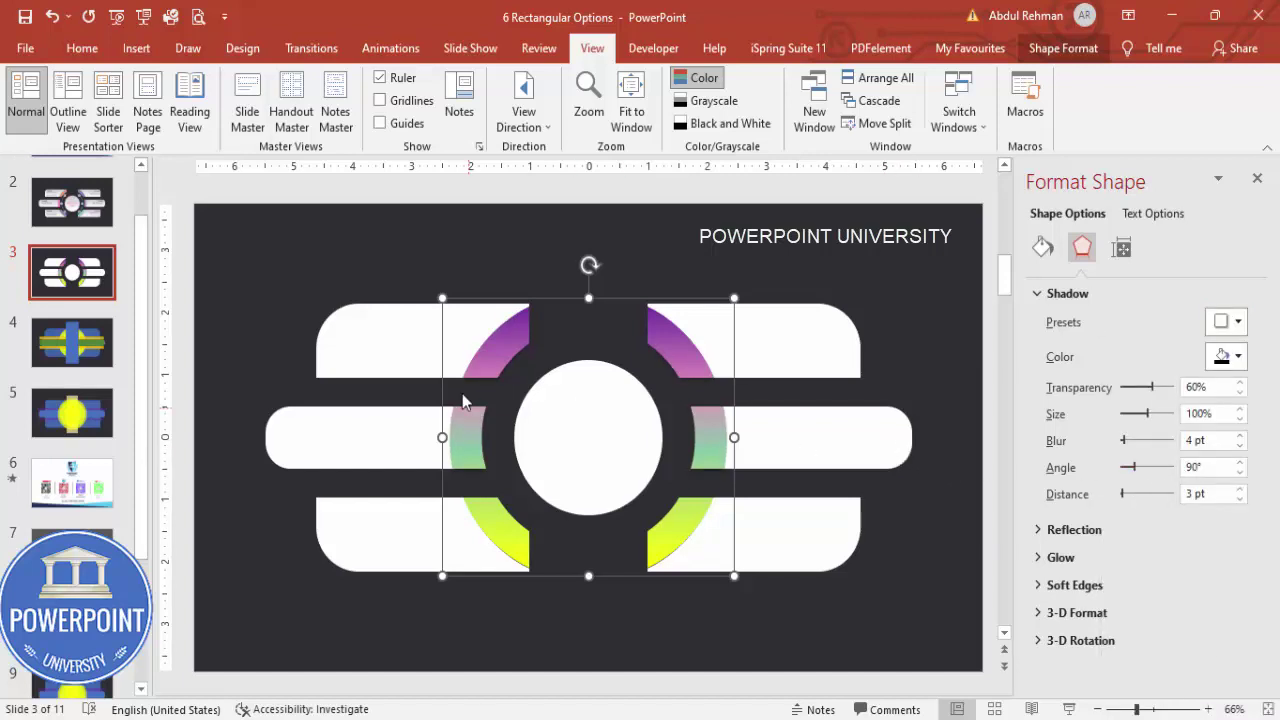
# - Give the top-left purple arc and the left-middle arc (225°) inner shadows
pyautogui.click(505, 345)
pyautogui.click(1226, 322)
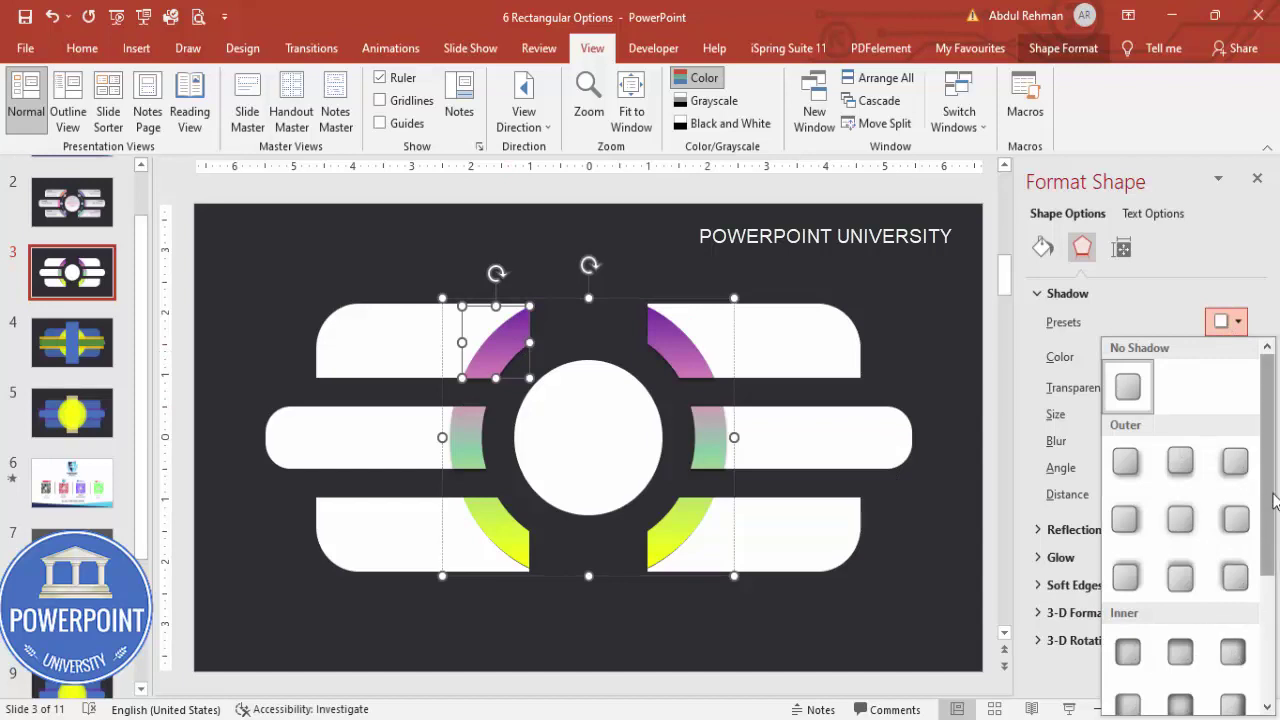
pyautogui.scroll(-3, 1273, 500)
pyautogui.click(1129, 592)
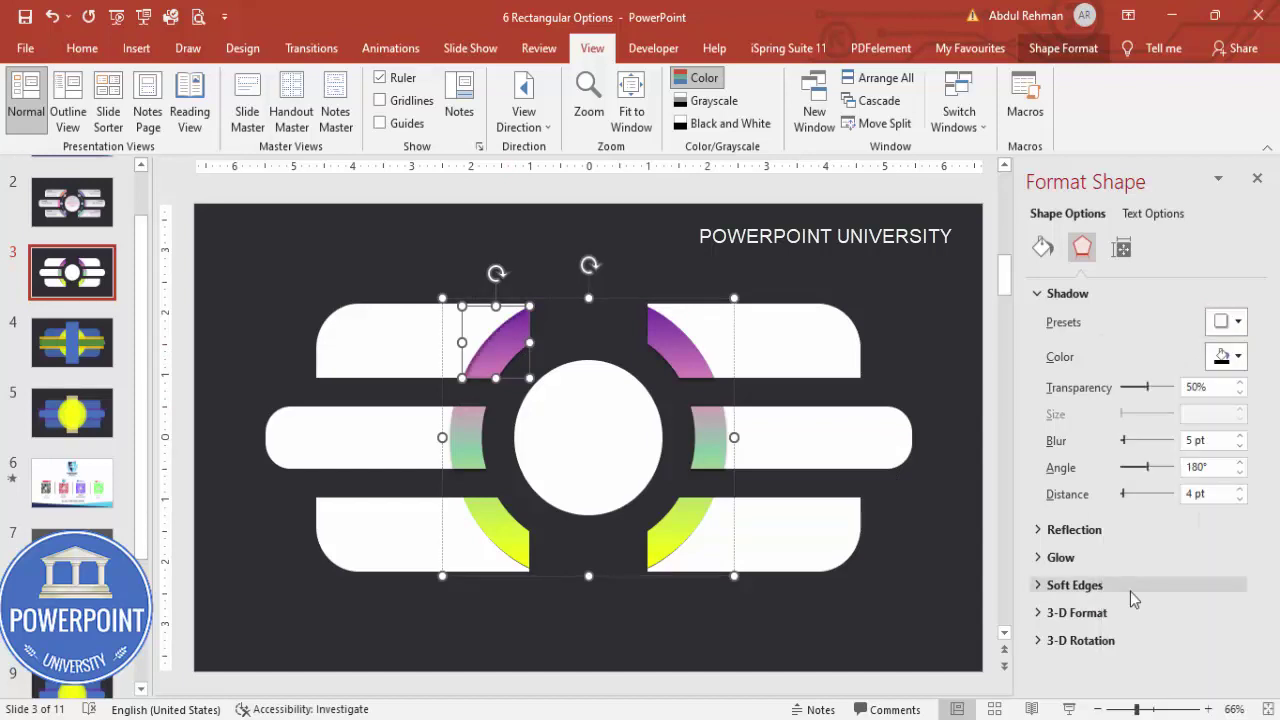
pyautogui.click(467, 443)
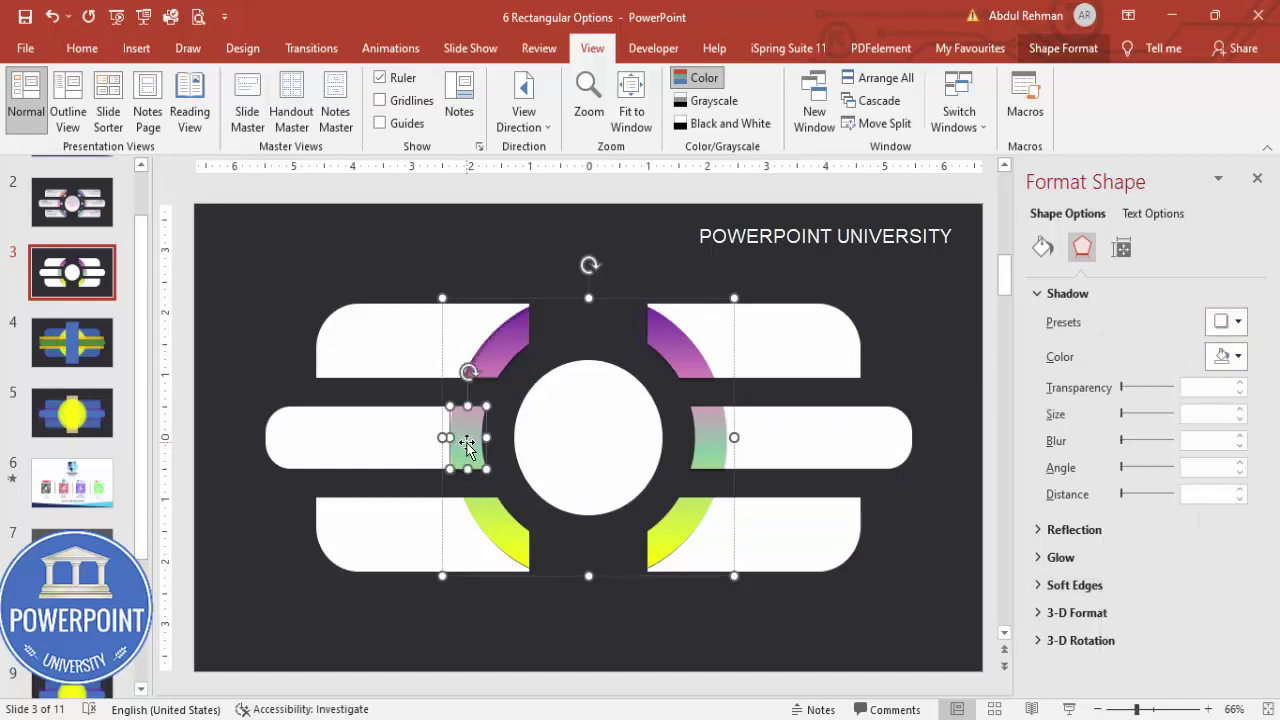
pyautogui.click(1226, 321)
pyautogui.click(1129, 652)
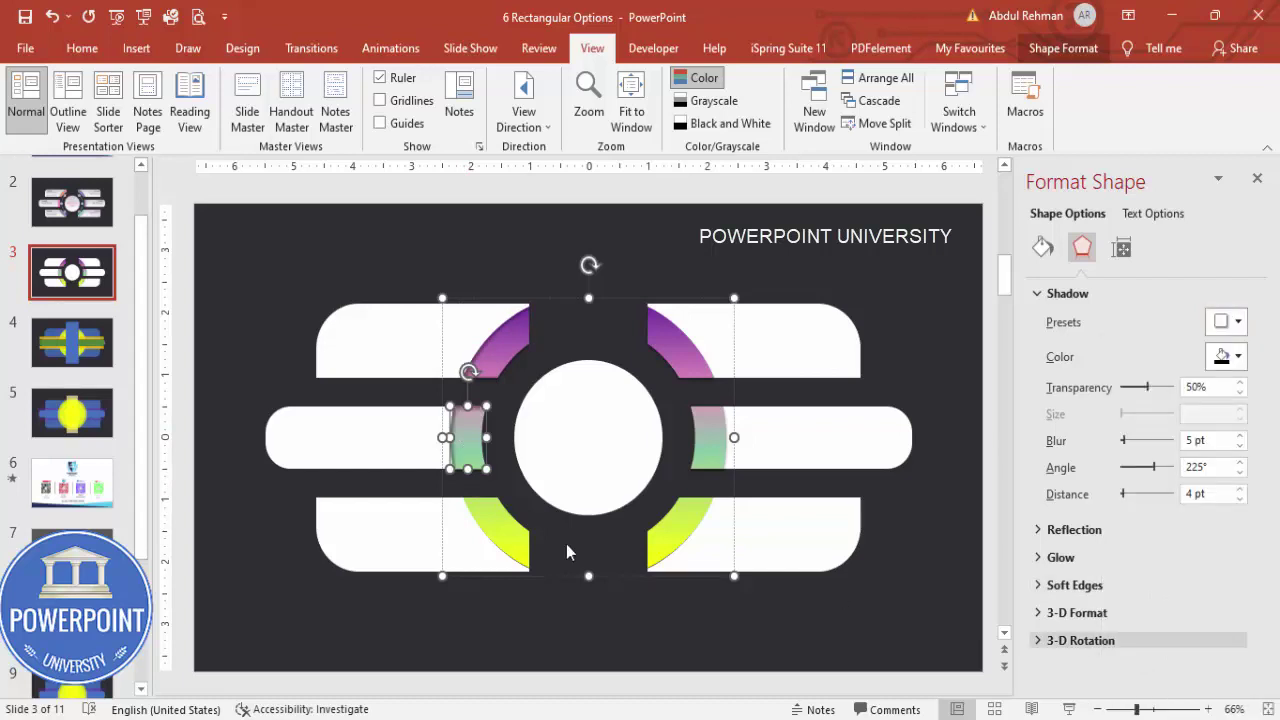
# - Give the bottom-left yellow arc and the bottom-right arc (315°) inner shadows
pyautogui.click(512, 537)
pyautogui.click(1226, 321)
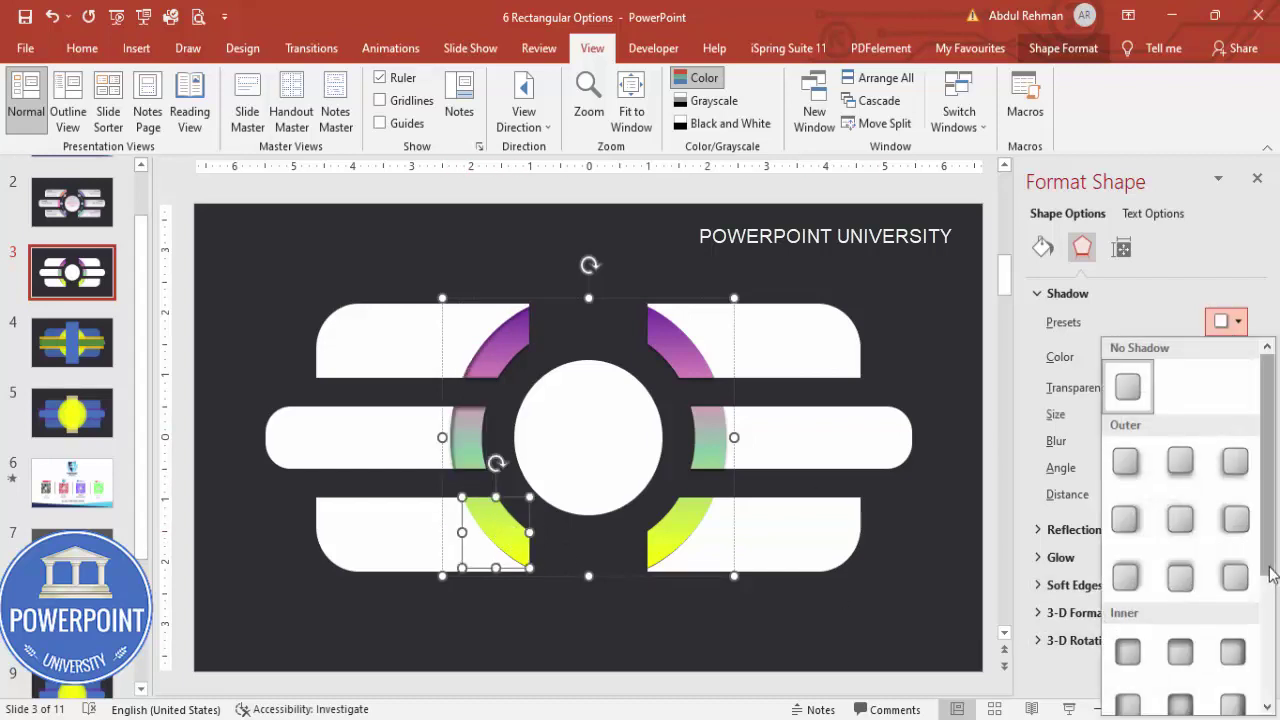
pyautogui.scroll(-1, 1190, 600)
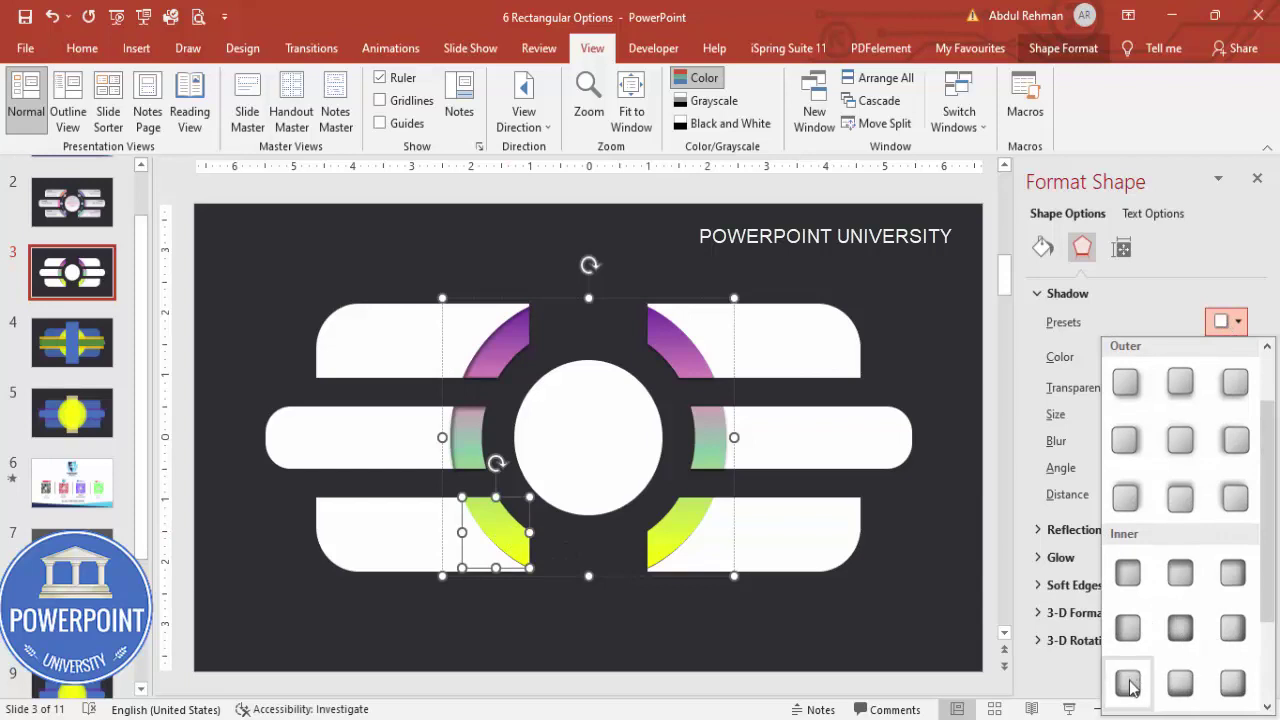
pyautogui.click(1128, 627)
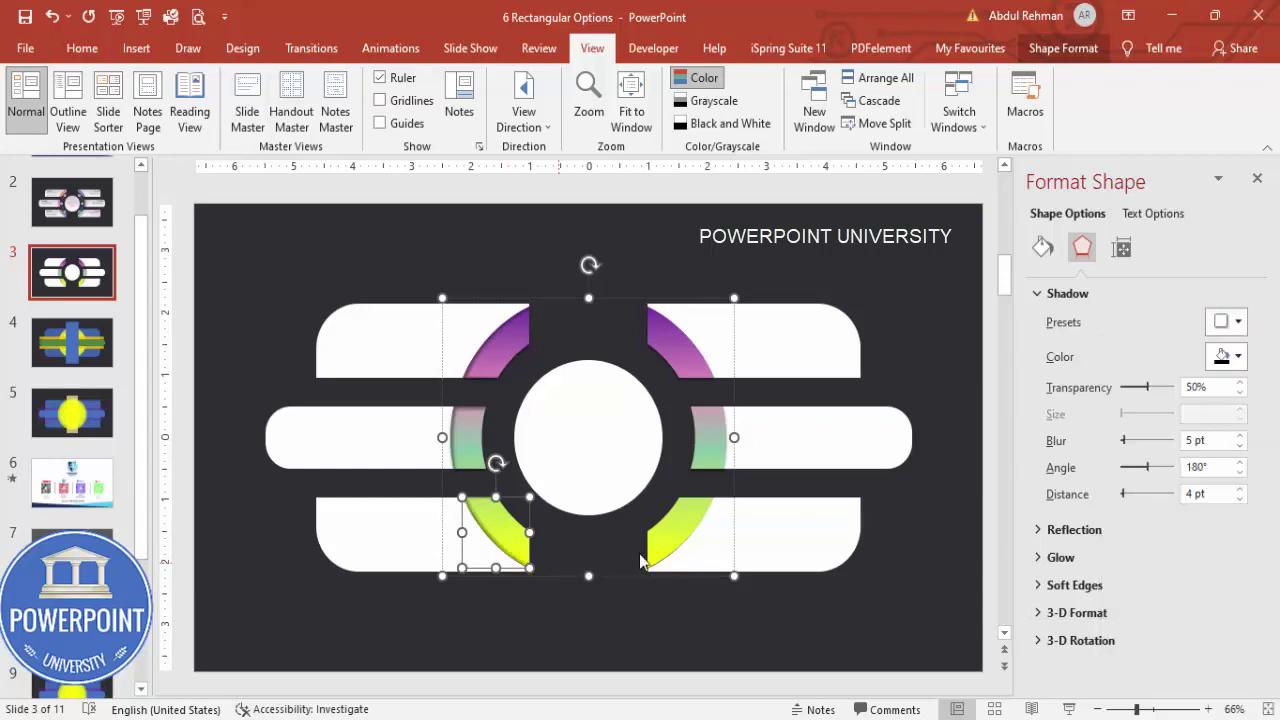
pyautogui.click(686, 524)
pyautogui.click(1228, 321)
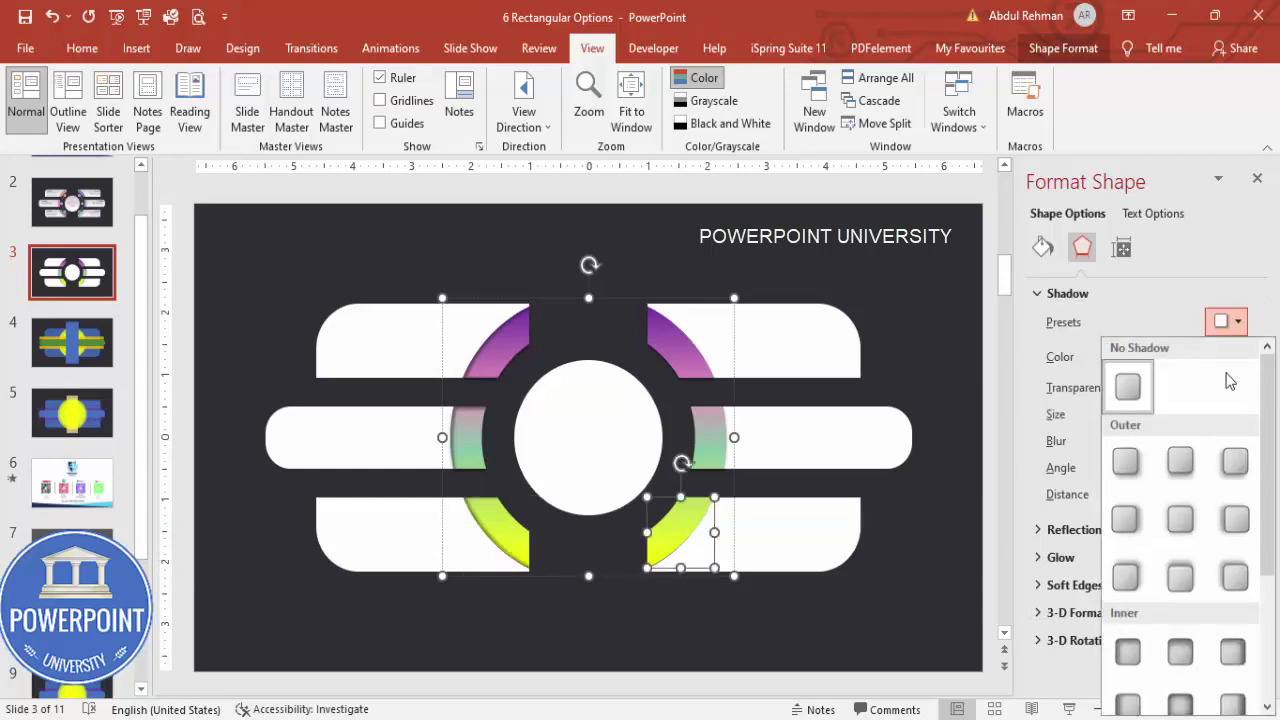
pyautogui.click(1234, 648)
# - Give the right-middle and top-right arcs inner shadows
pyautogui.click(718, 422)
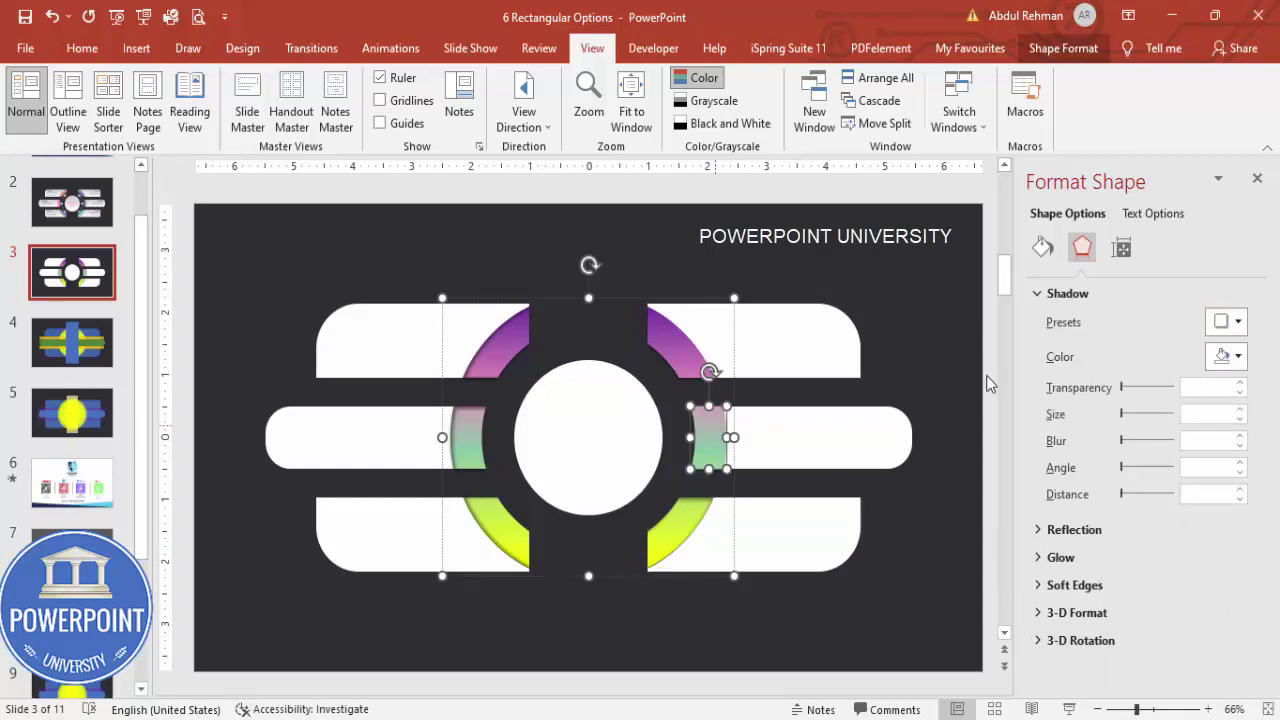
pyautogui.click(1228, 321)
pyautogui.click(1216, 643)
pyautogui.click(672, 345)
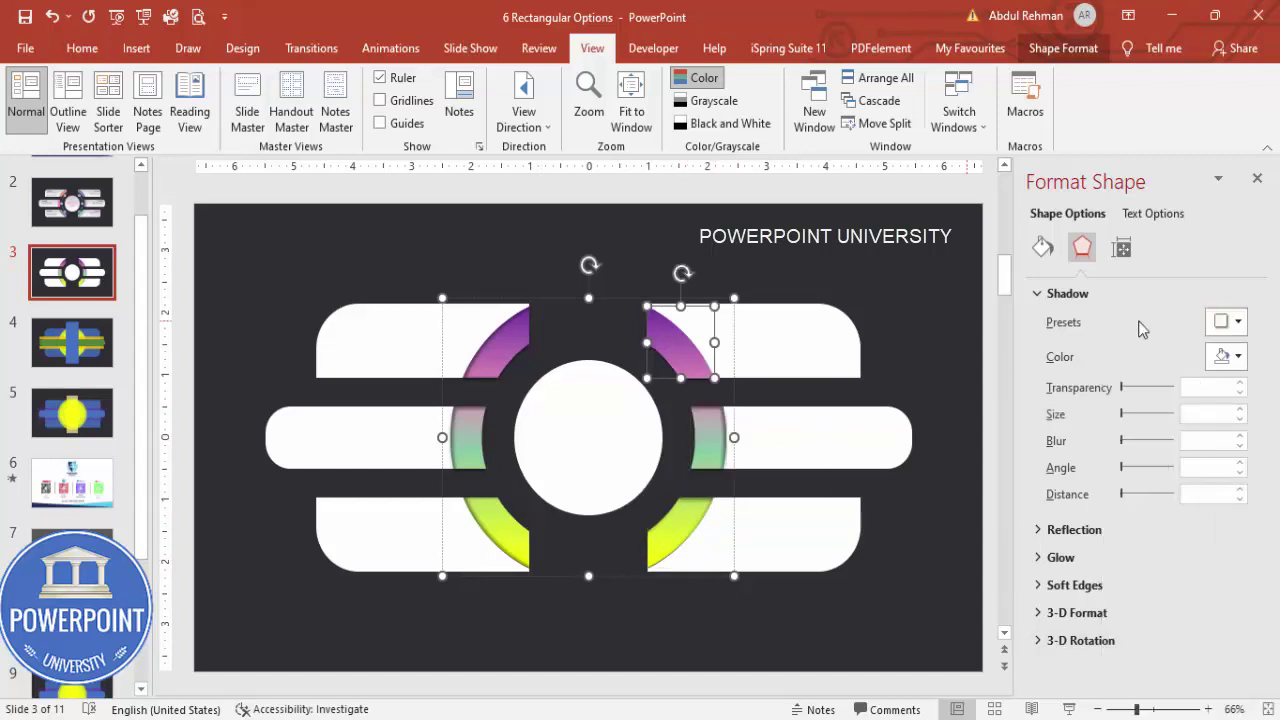
pyautogui.click(1228, 321)
pyautogui.click(1233, 650)
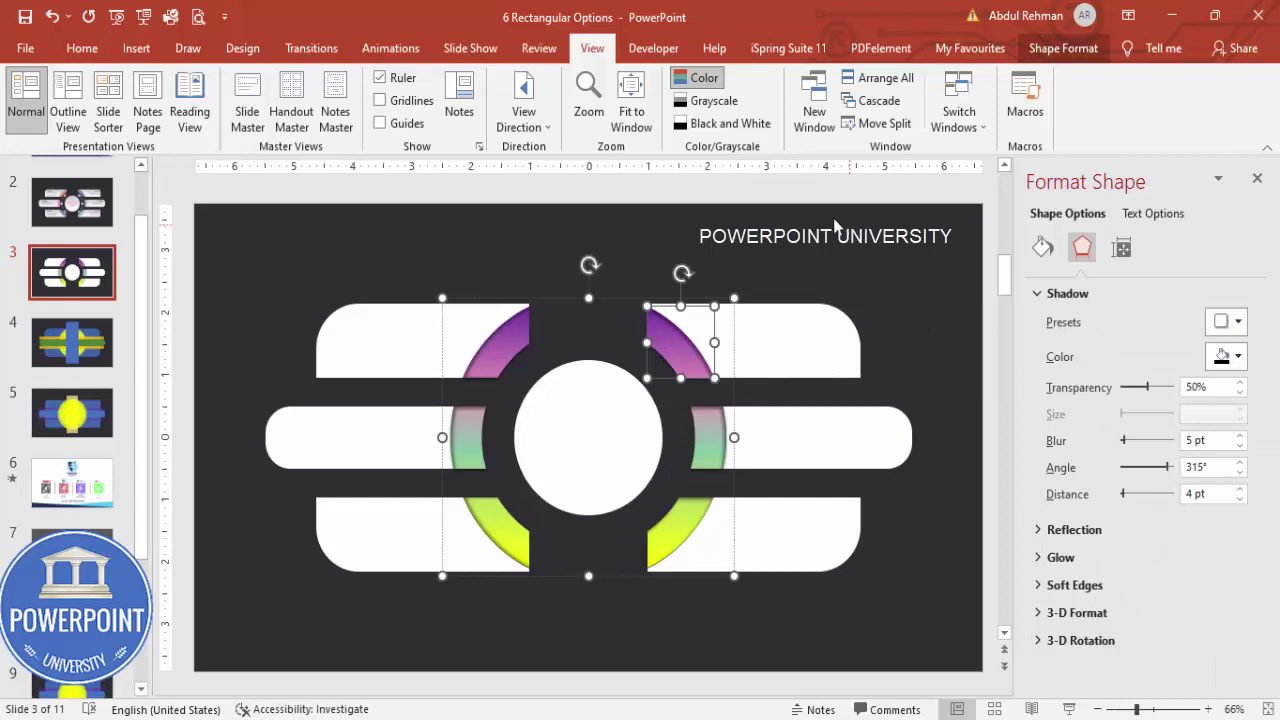
pyautogui.click(507, 391)
# - Draw a donut over the centre circle and centre it horizontally and vertically
pyautogui.click(136, 48)
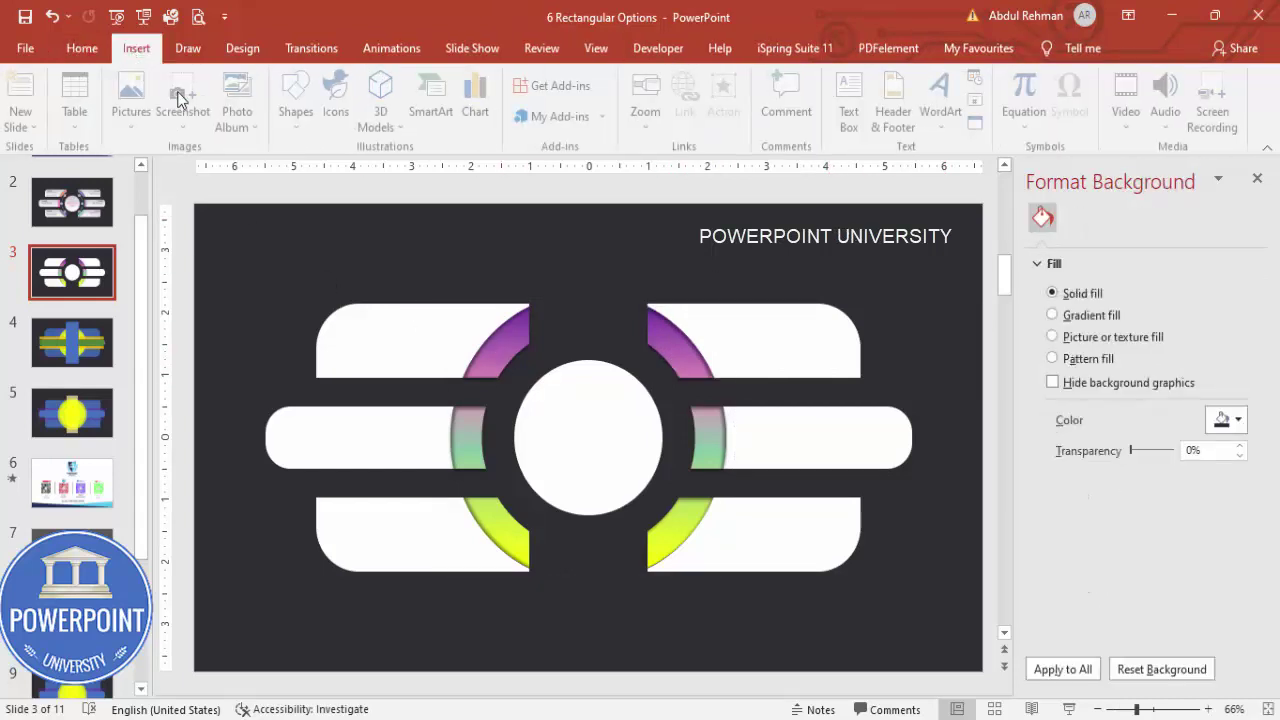
pyautogui.click(300, 100)
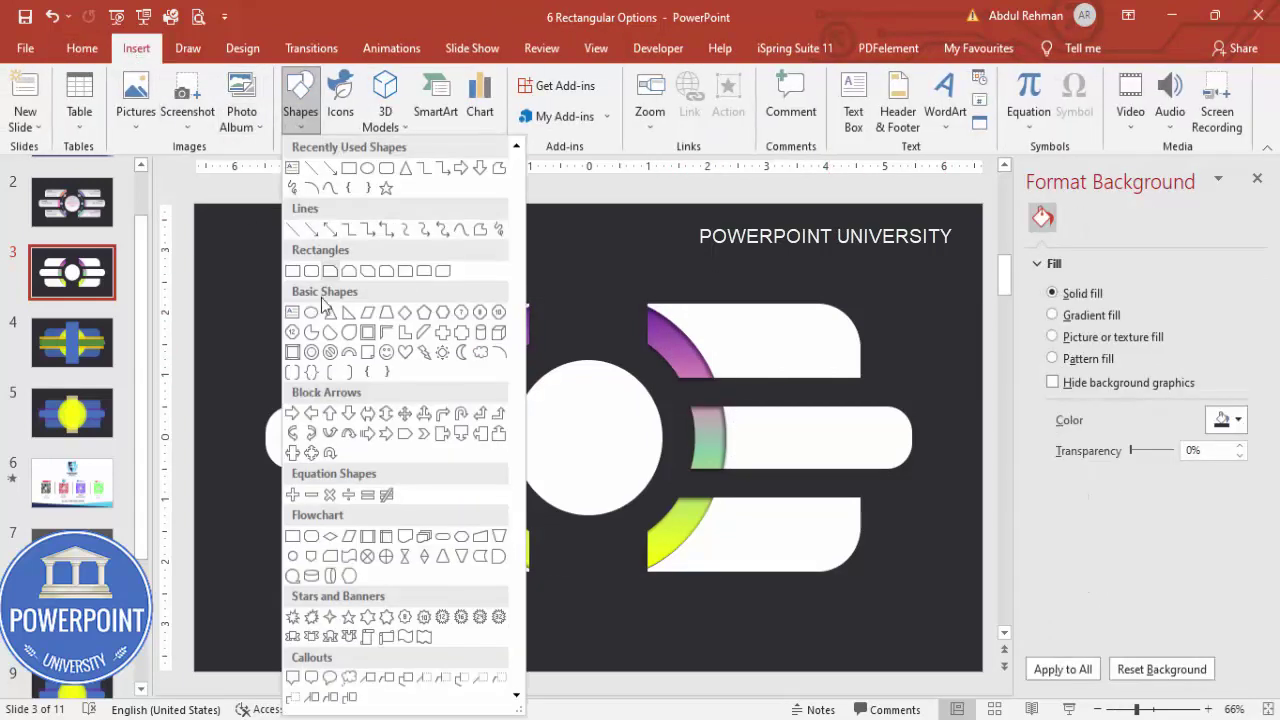
pyautogui.click(312, 352)
pyautogui.moveTo(576, 417); pyautogui.dragTo(711, 578)
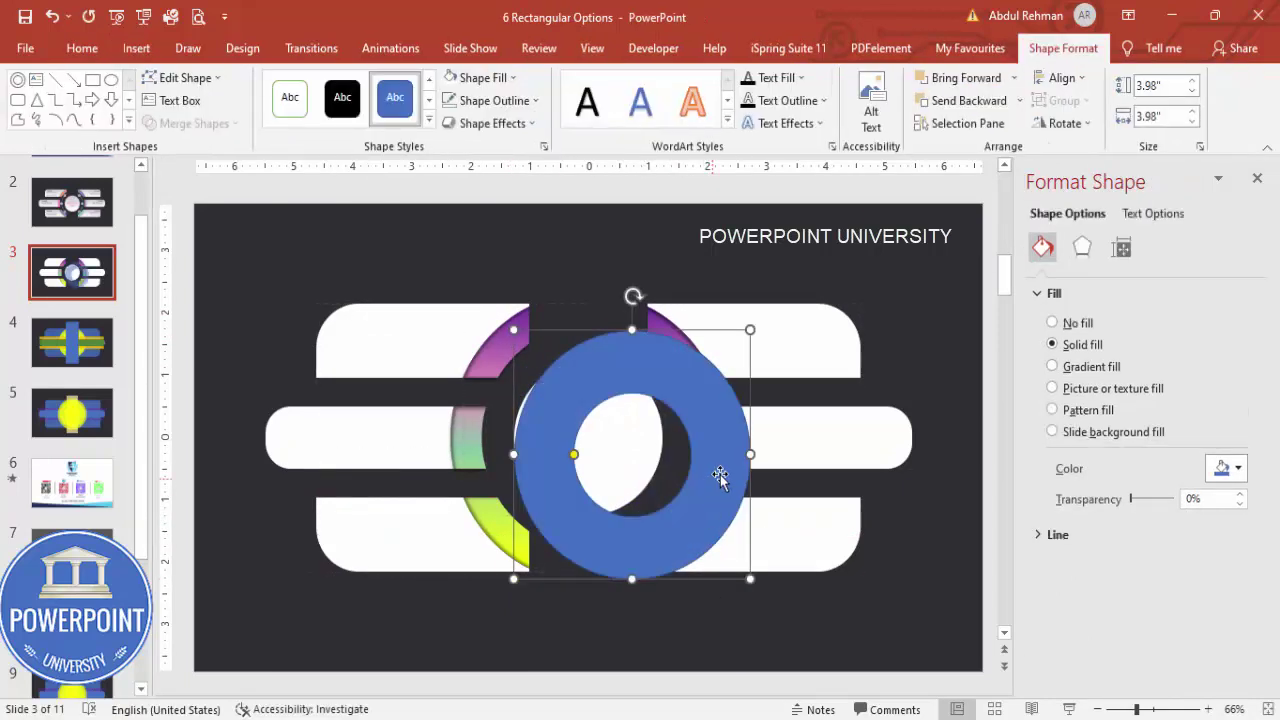
pyautogui.click(1080, 82)
pyautogui.click(1105, 128)
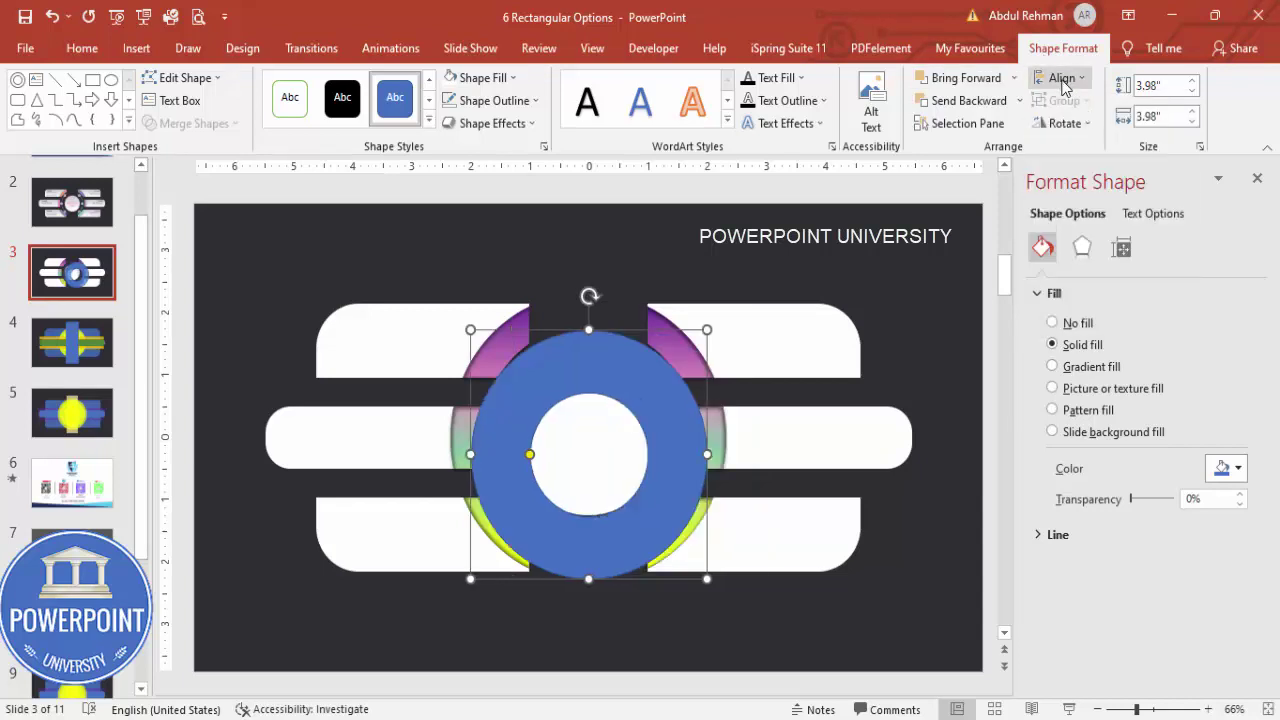
pyautogui.click(1063, 80)
pyautogui.click(1087, 193)
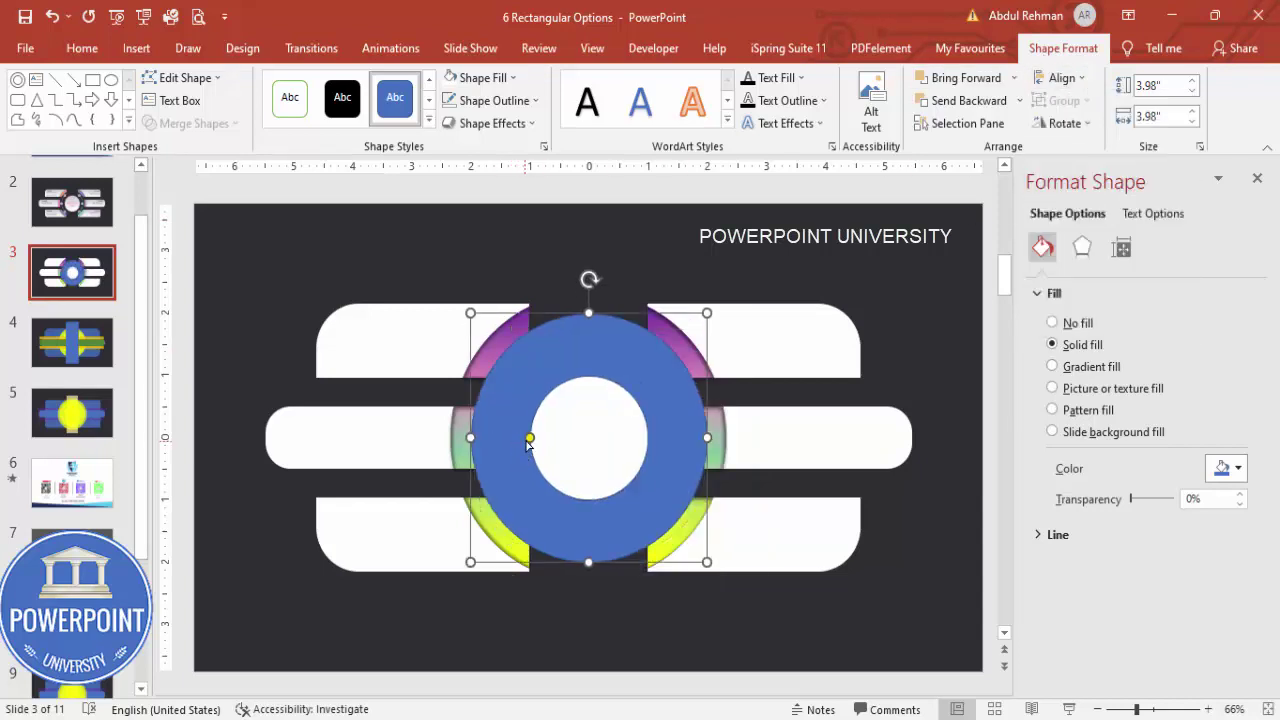
# - Thin the donut into a narrow ring and shrink it to 3.12" around the circle
pyautogui.moveTo(522, 444); pyautogui.dragTo(475, 441)
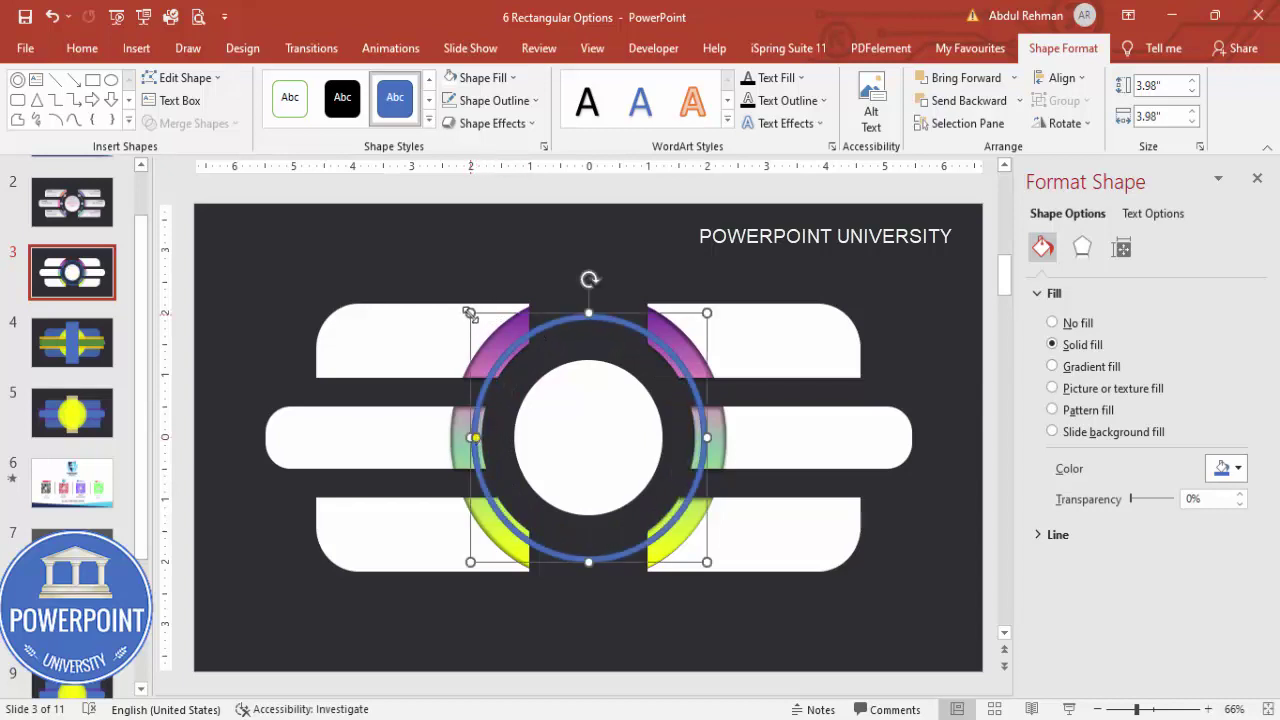
pyautogui.moveTo(470, 313); pyautogui.dragTo(500, 344)
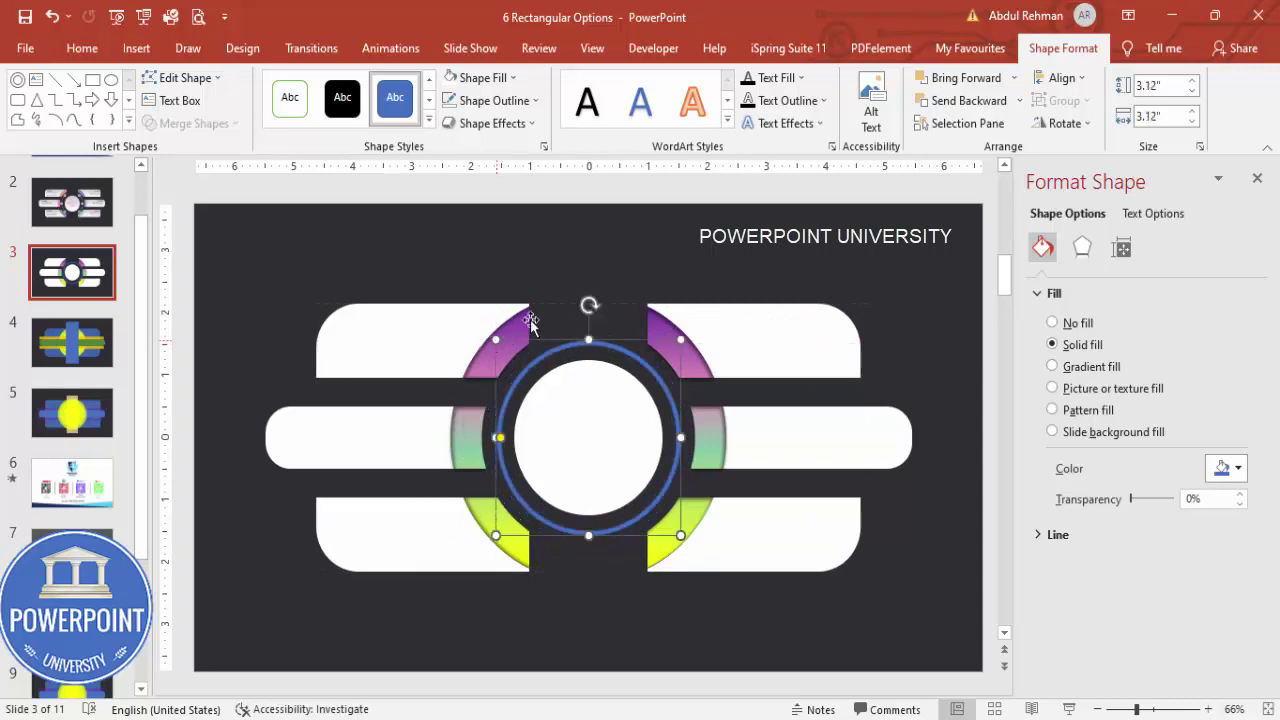
pyautogui.press('Escape')
pyautogui.click(136, 48)
# - Subtract a tall rectangle from the ring, leaving two side arcs, and gradient-fill them
pyautogui.click(300, 112)
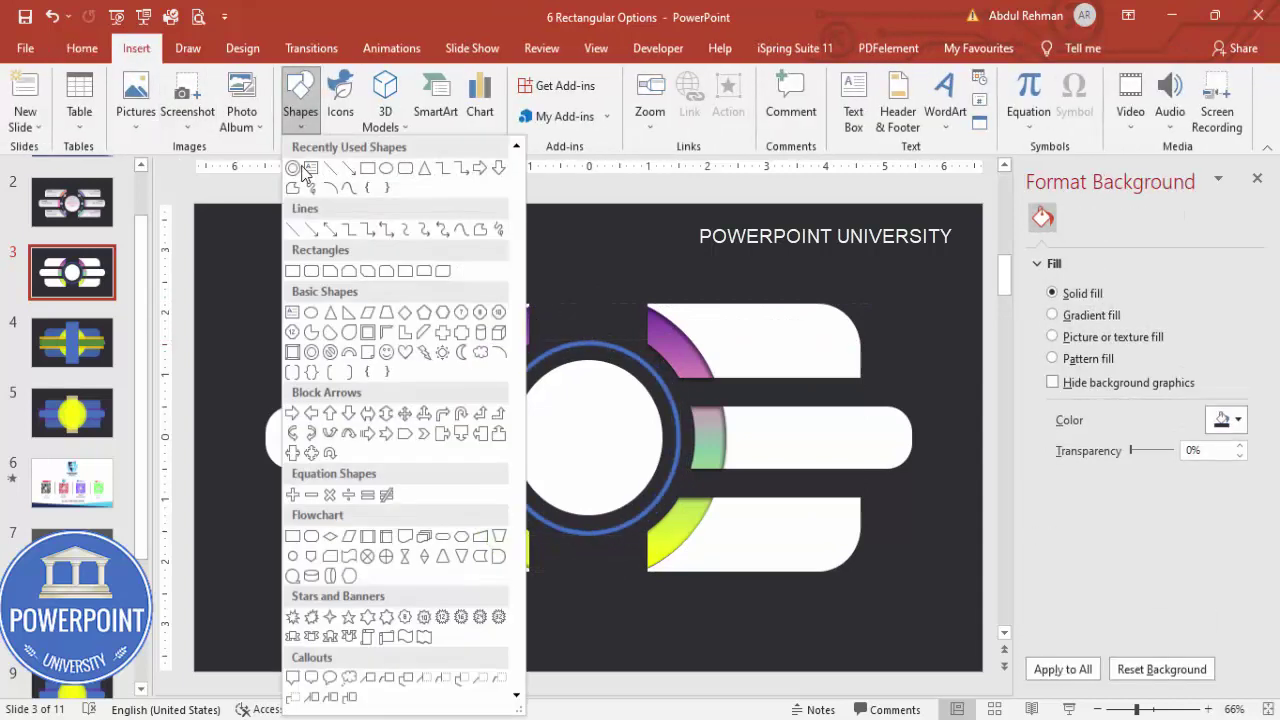
pyautogui.click(302, 282)
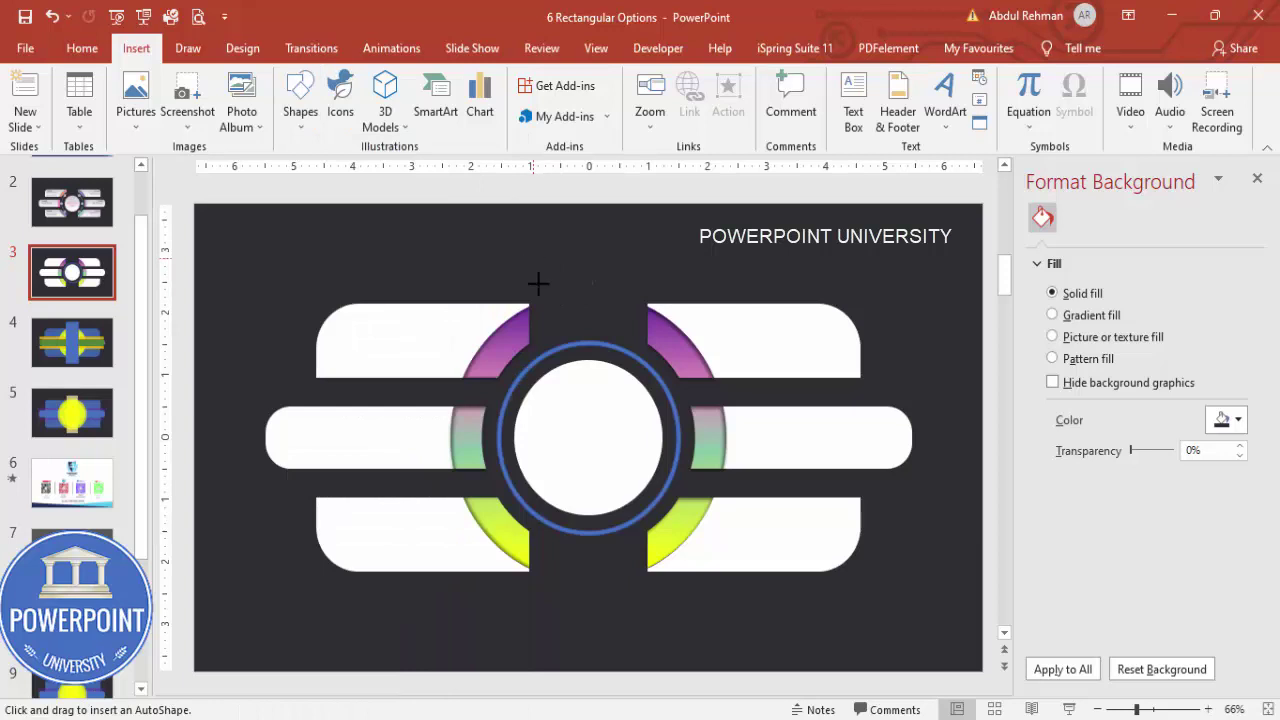
pyautogui.moveTo(530, 258); pyautogui.dragTo(648, 620)
pyautogui.click(514, 387)
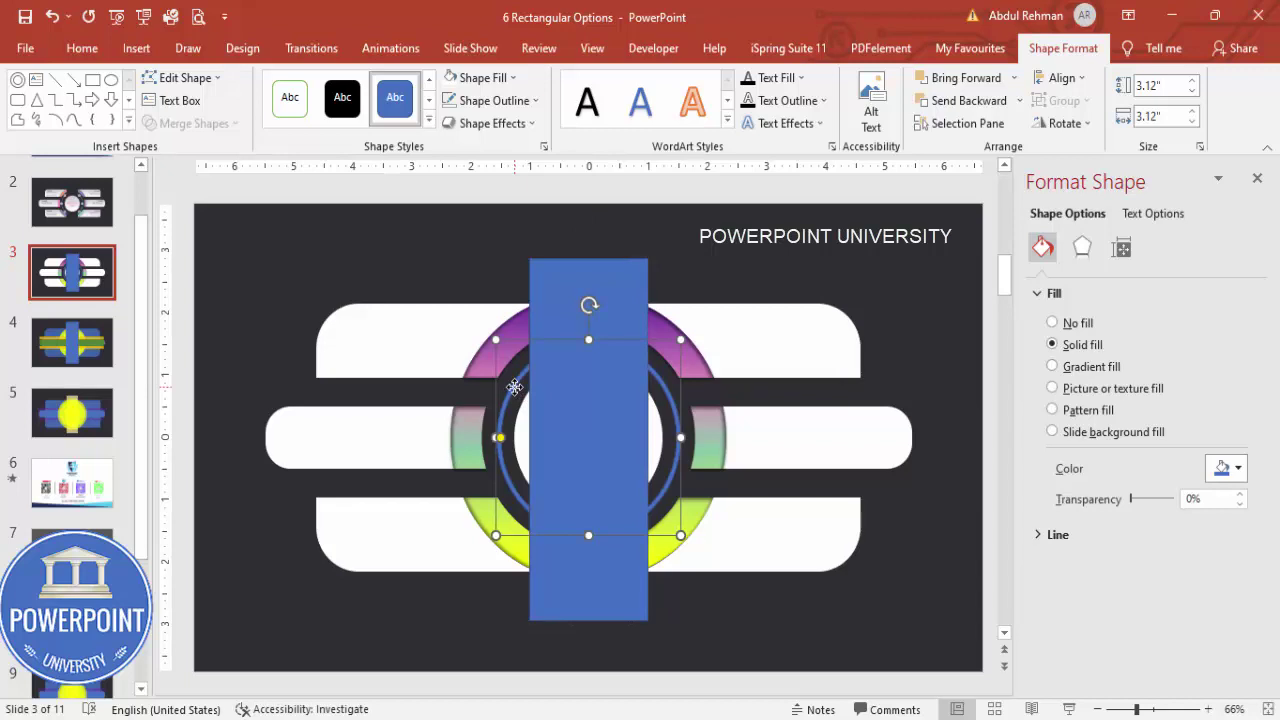
pyautogui.keyDown('shift'); pyautogui.click(600, 294); pyautogui.keyUp('shift')
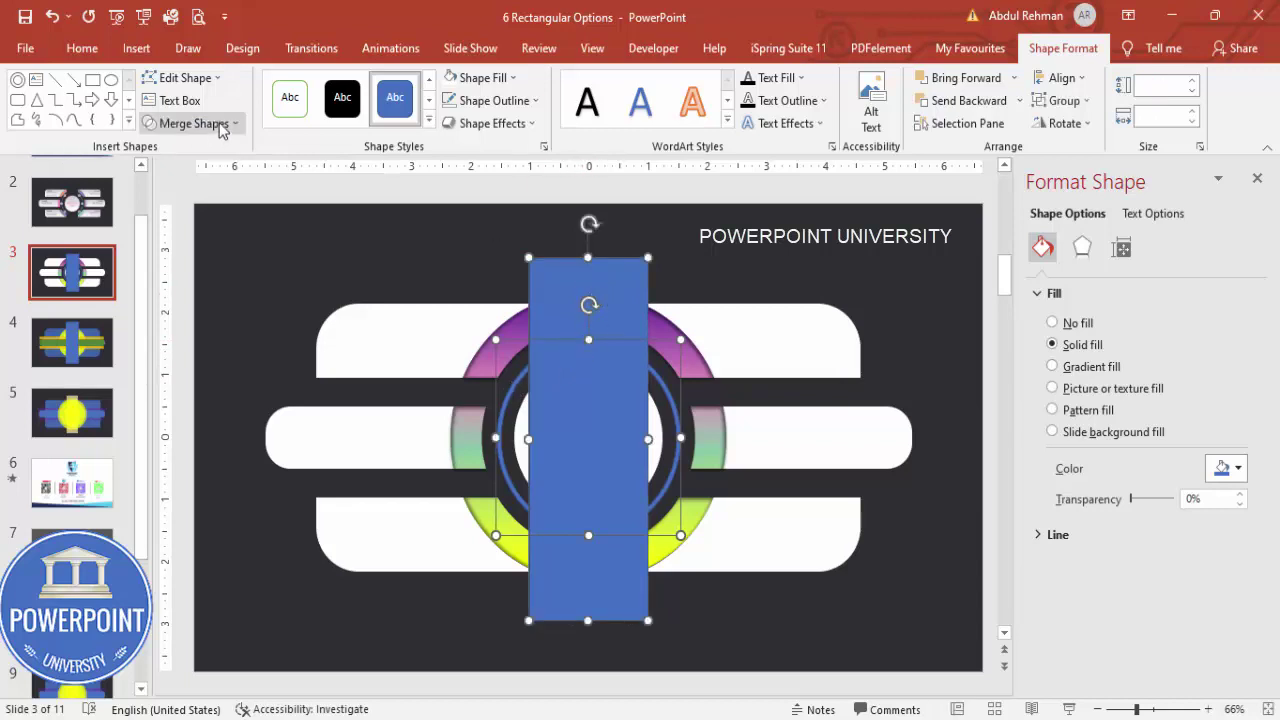
pyautogui.click(192, 123)
pyautogui.click(197, 244)
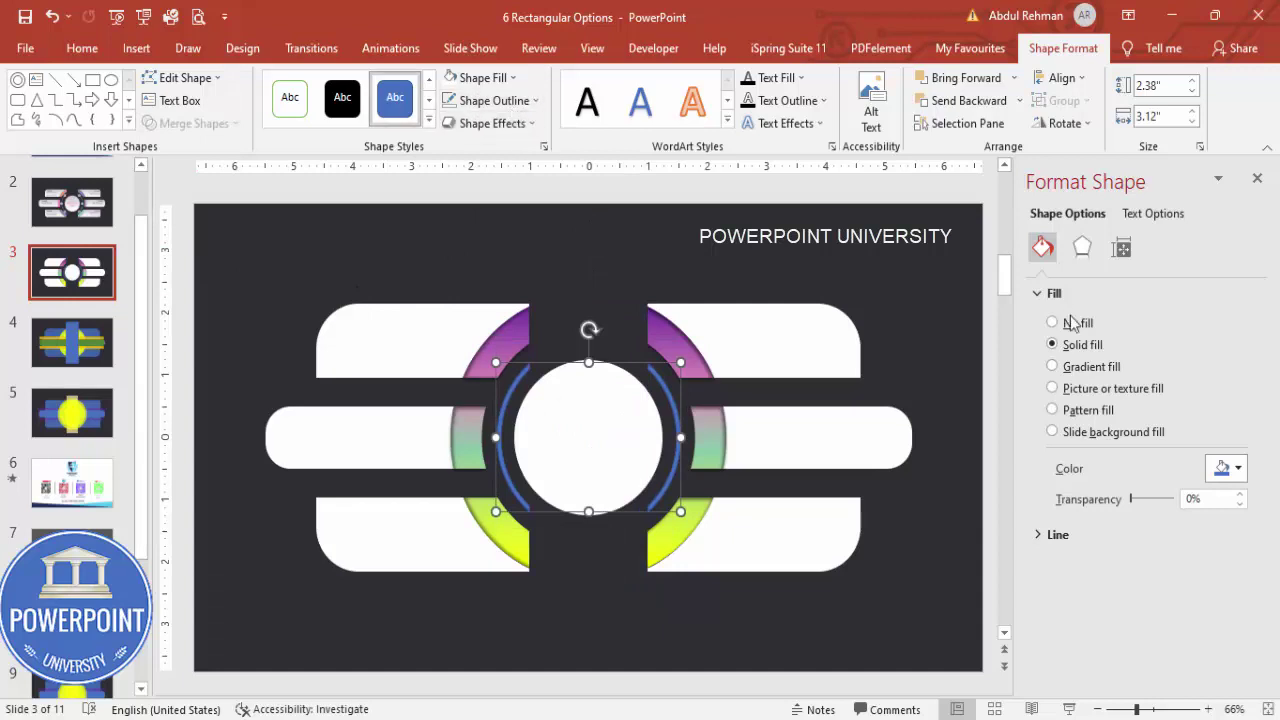
pyautogui.click(1085, 376)
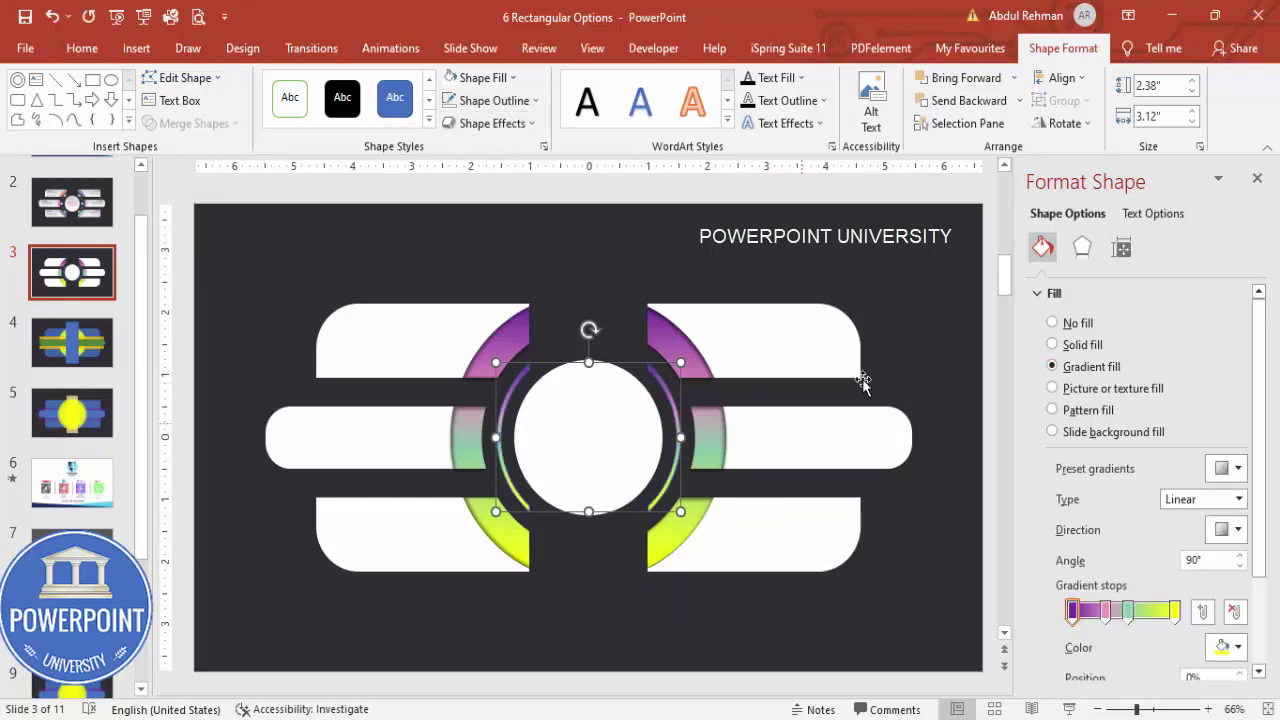
pyautogui.click(862, 382)
# - Draw a small circle on the ring's upper left and fill it white
pyautogui.click(136, 48)
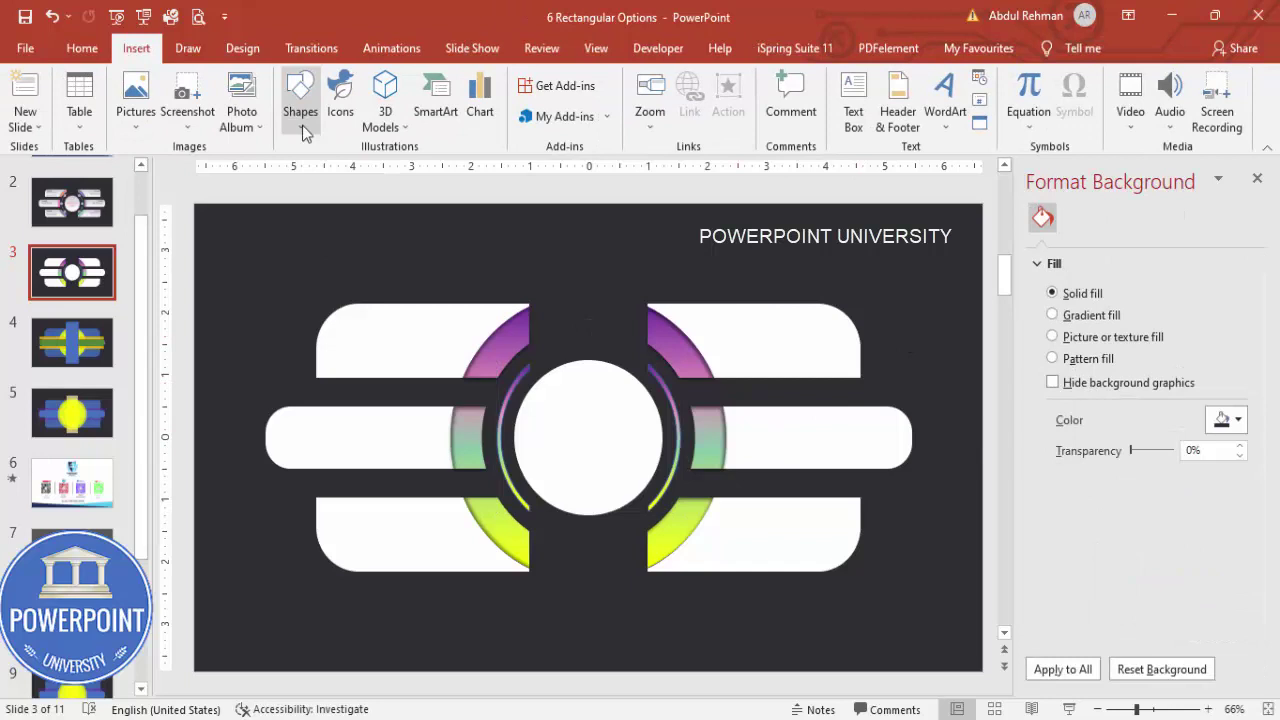
pyautogui.click(302, 112)
pyautogui.click(311, 313)
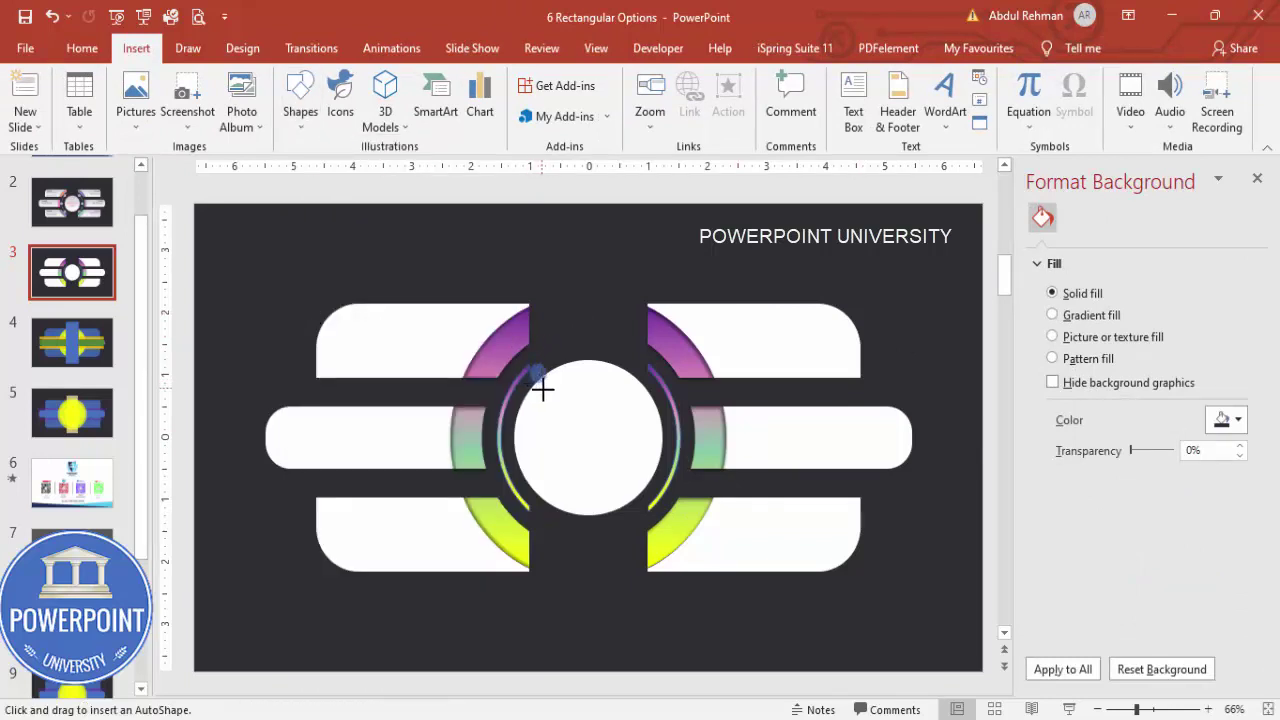
pyautogui.moveTo(541, 389); pyautogui.dragTo(524, 424)
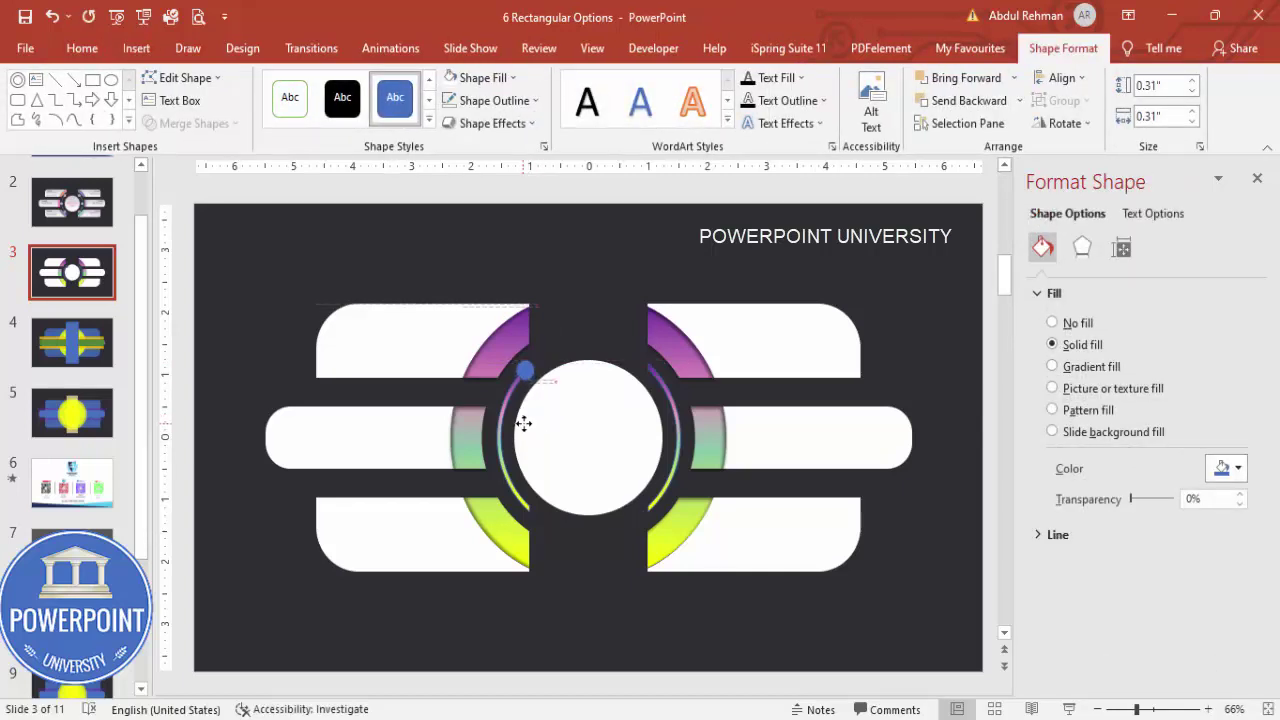
pyautogui.click(494, 77)
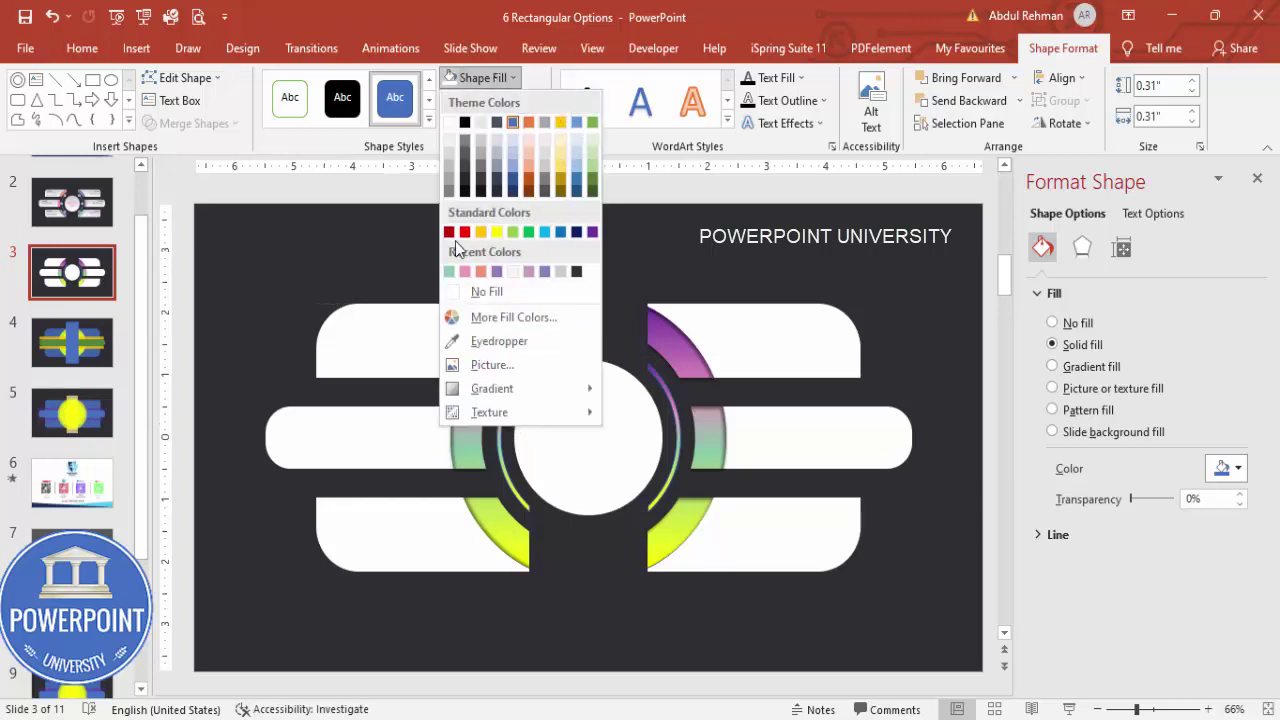
pyautogui.click(448, 124)
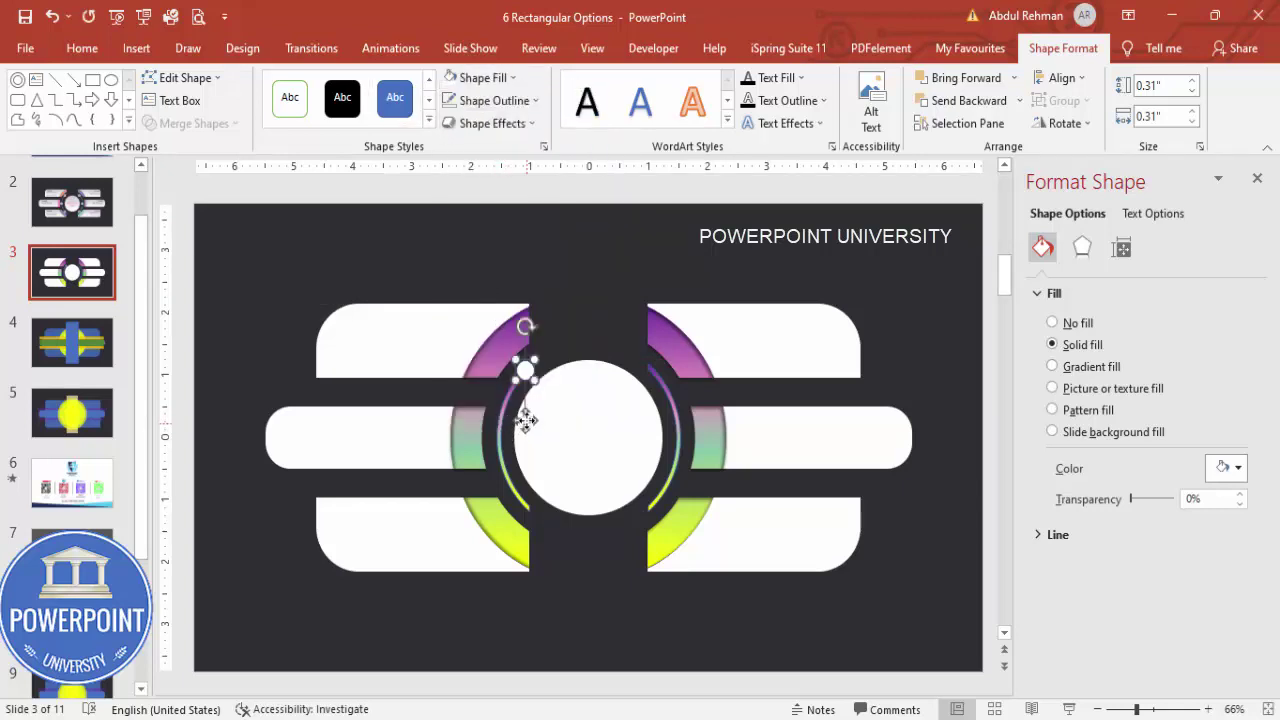
# - Copy the white dot to the ring's upper right, left and lower left positions
pyautogui.moveTo(527, 422); pyautogui.dragTo(653, 433)
pyautogui.click(522, 376)
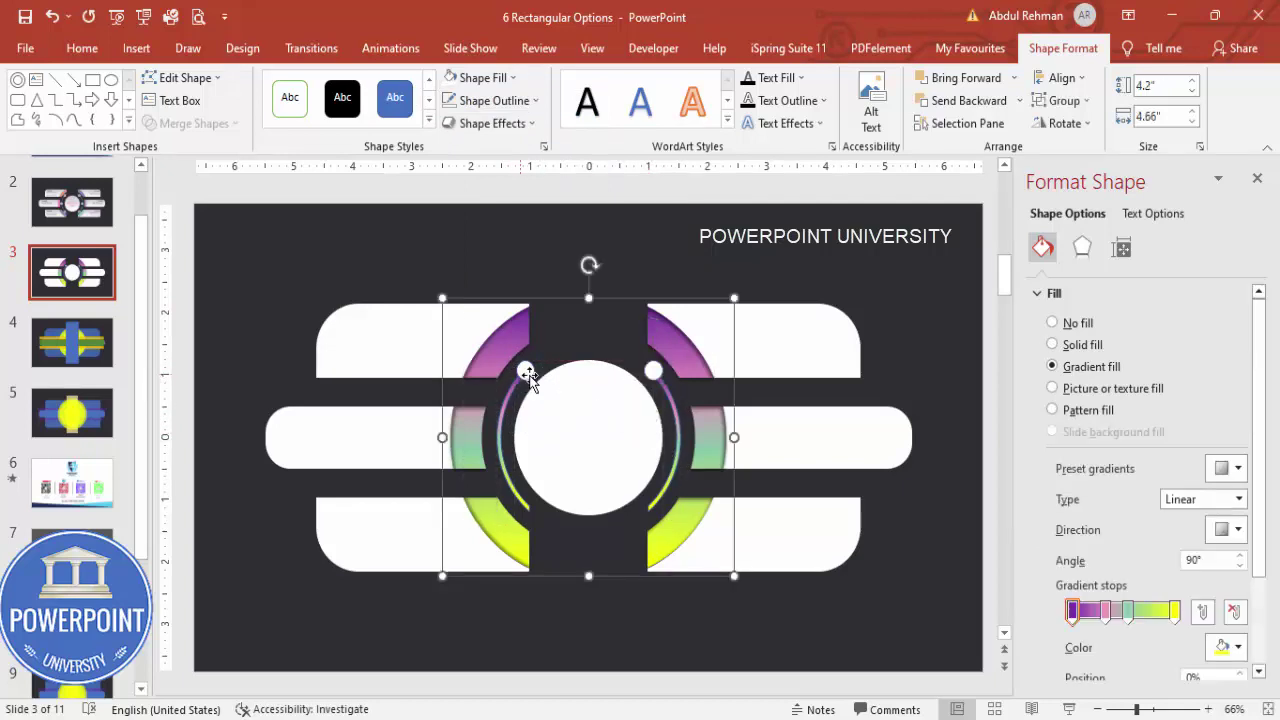
pyautogui.click(524, 372)
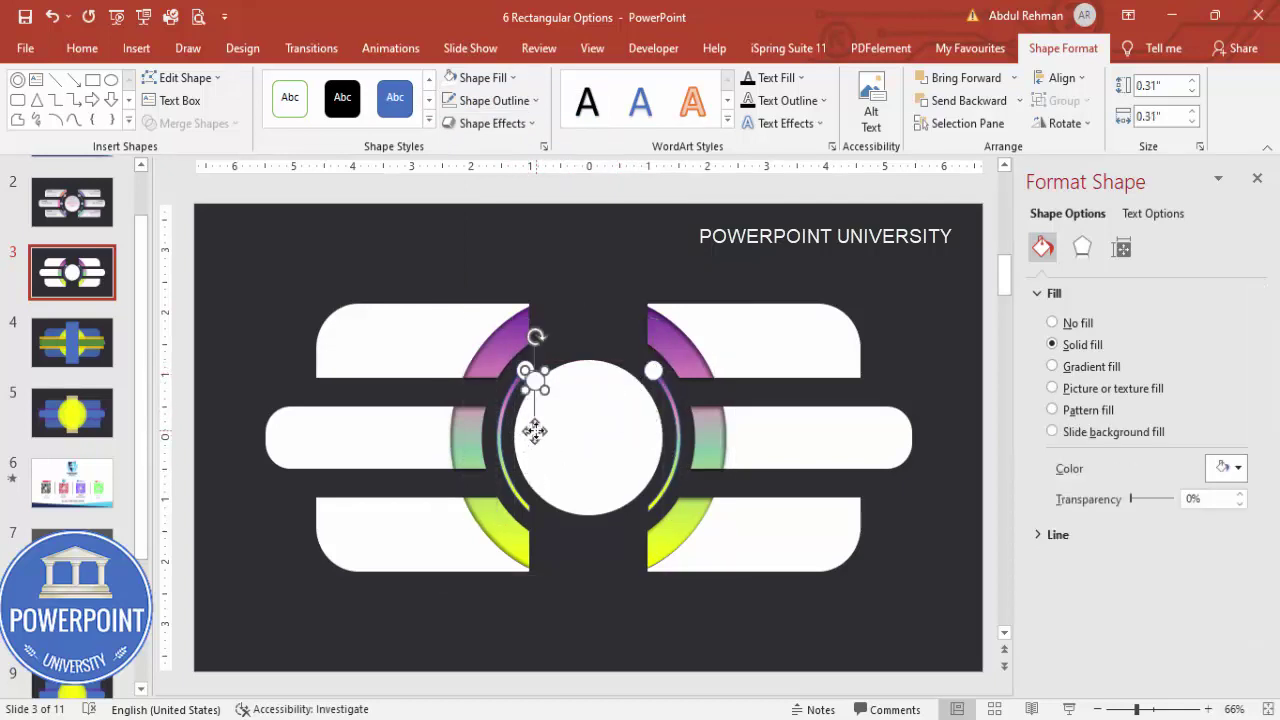
pyautogui.moveTo(534, 430); pyautogui.dragTo(677, 486)
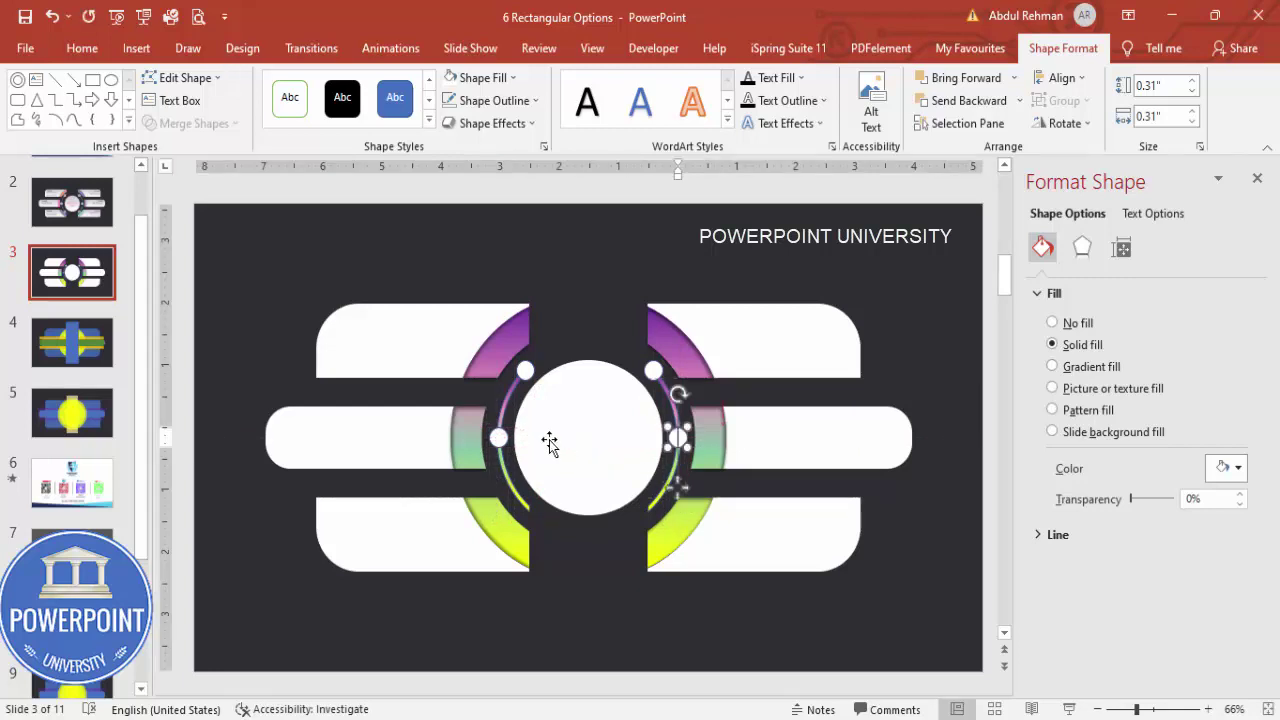
pyautogui.click(497, 437)
pyautogui.moveTo(508, 499); pyautogui.dragTo(656, 572)
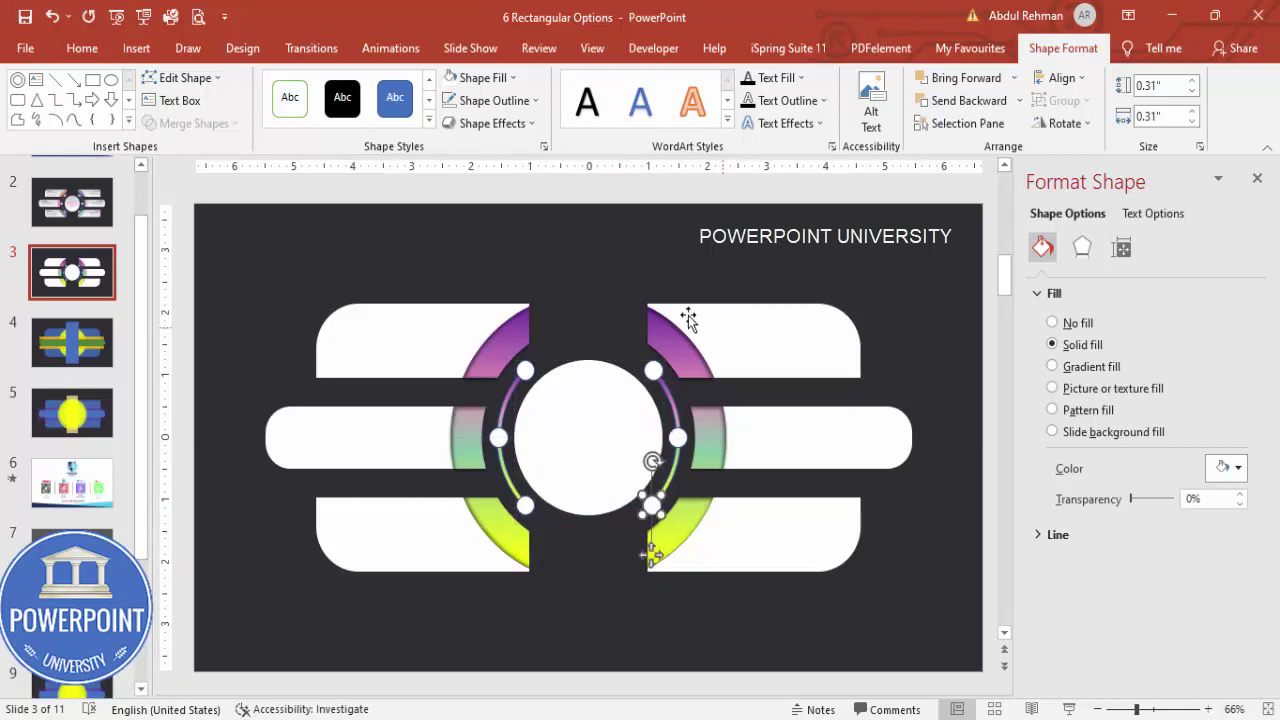
pyautogui.click(734, 595)
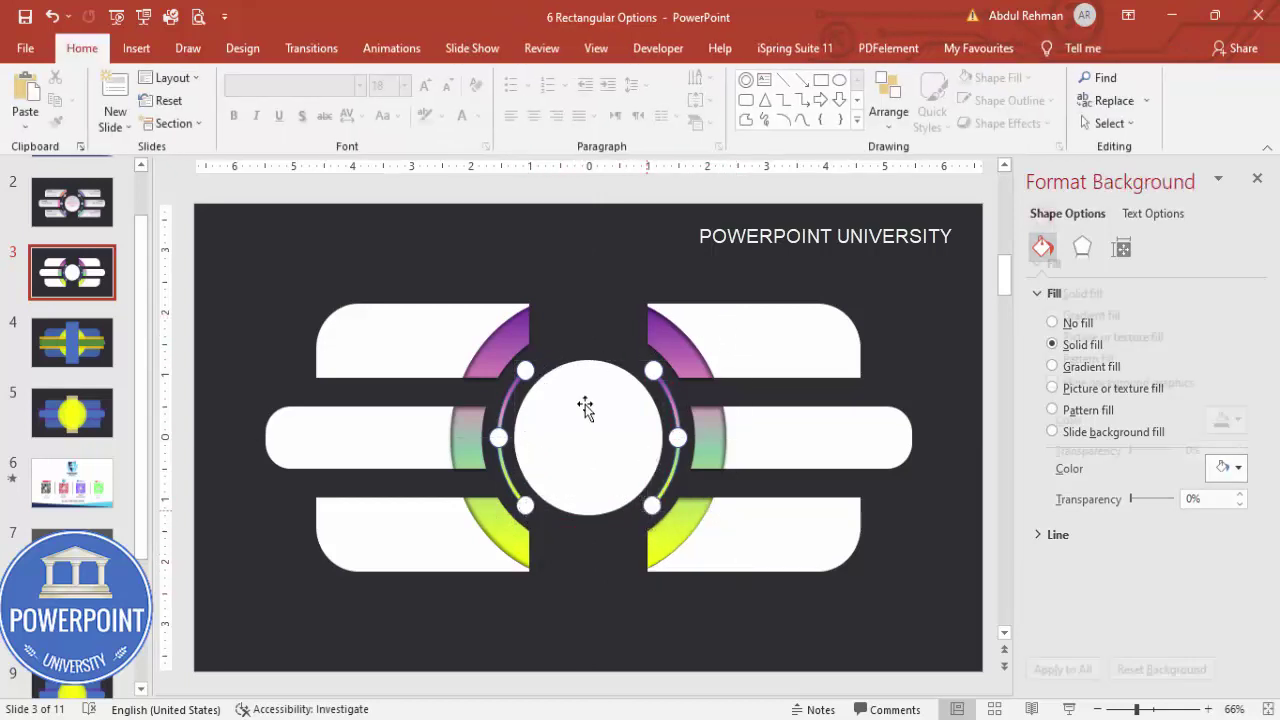
pyautogui.click(525, 371)
pyautogui.click(498, 437)
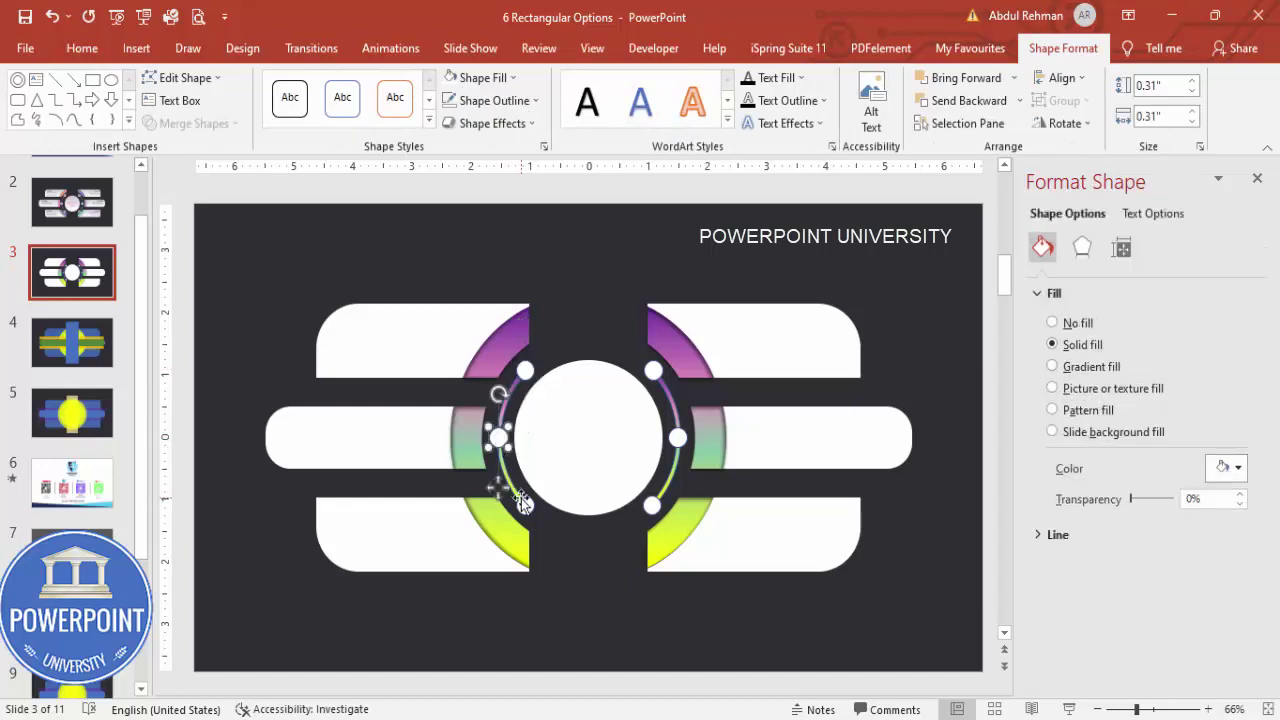
pyautogui.click(712, 260)
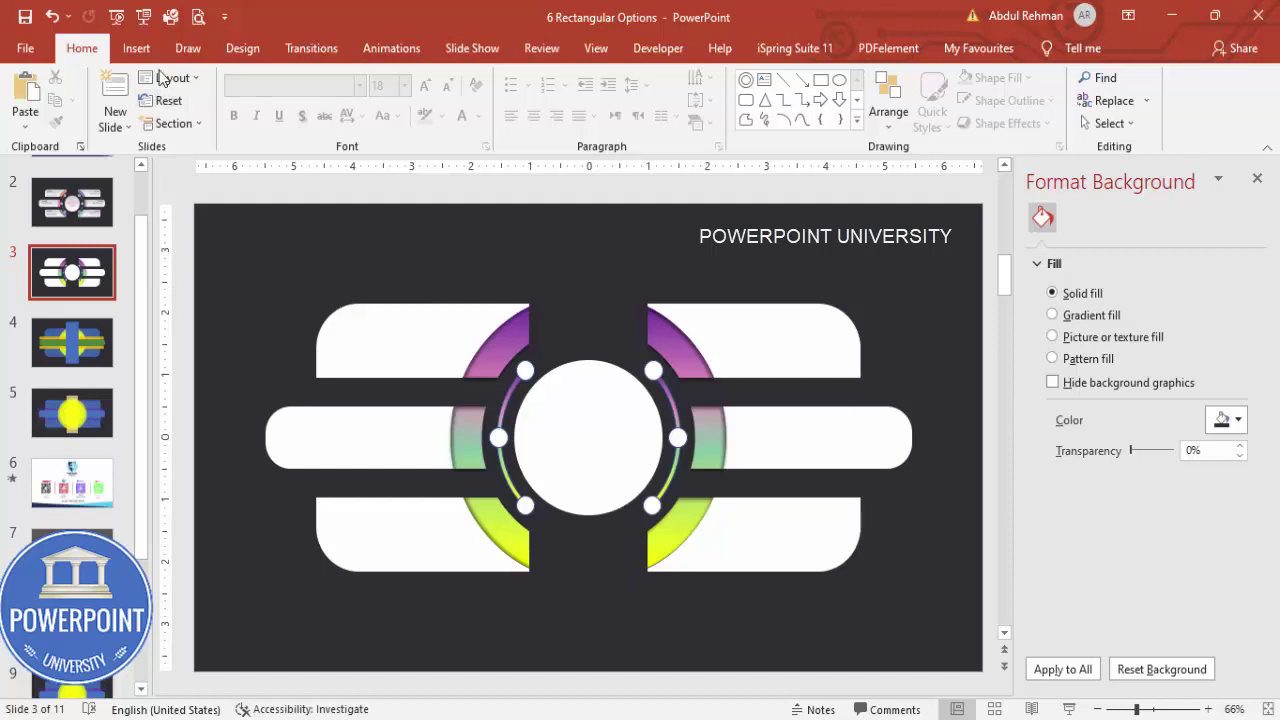
pyautogui.click(136, 48)
# - Add a text box reading 'TITLE' onto the upper-left white bar
pyautogui.click(853, 105)
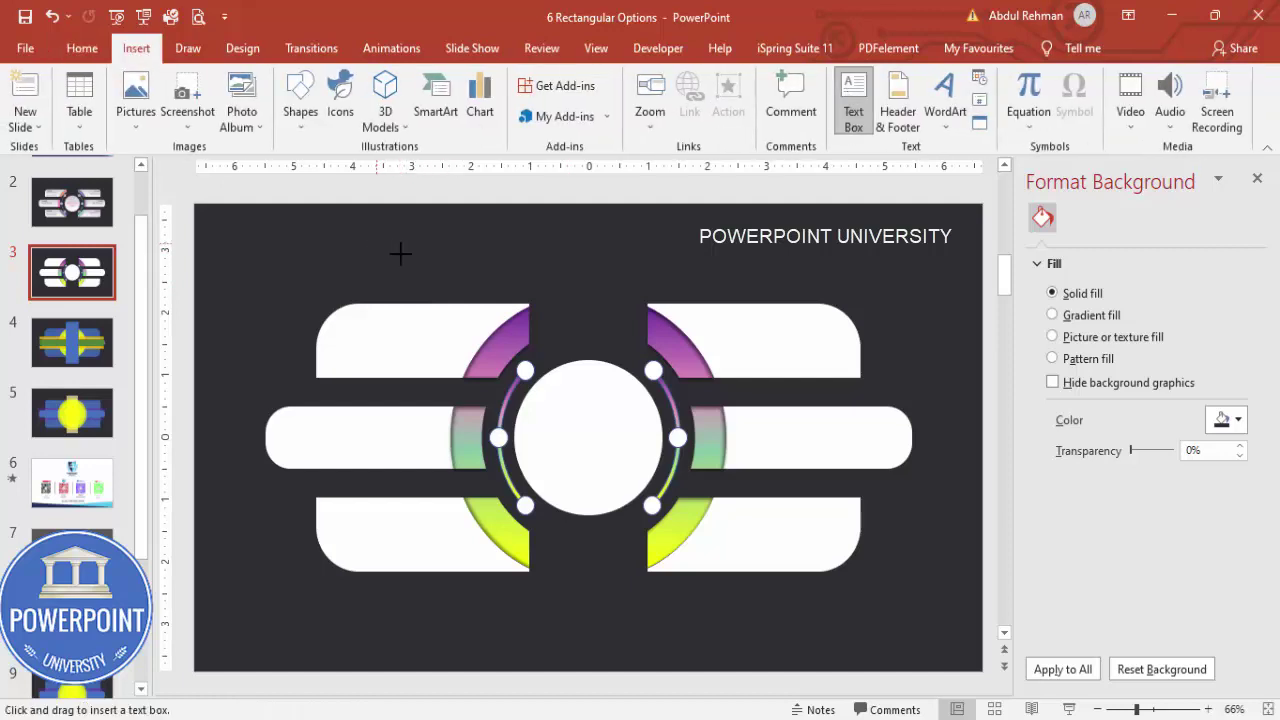
pyautogui.moveTo(376, 243); pyautogui.dragTo(478, 268)
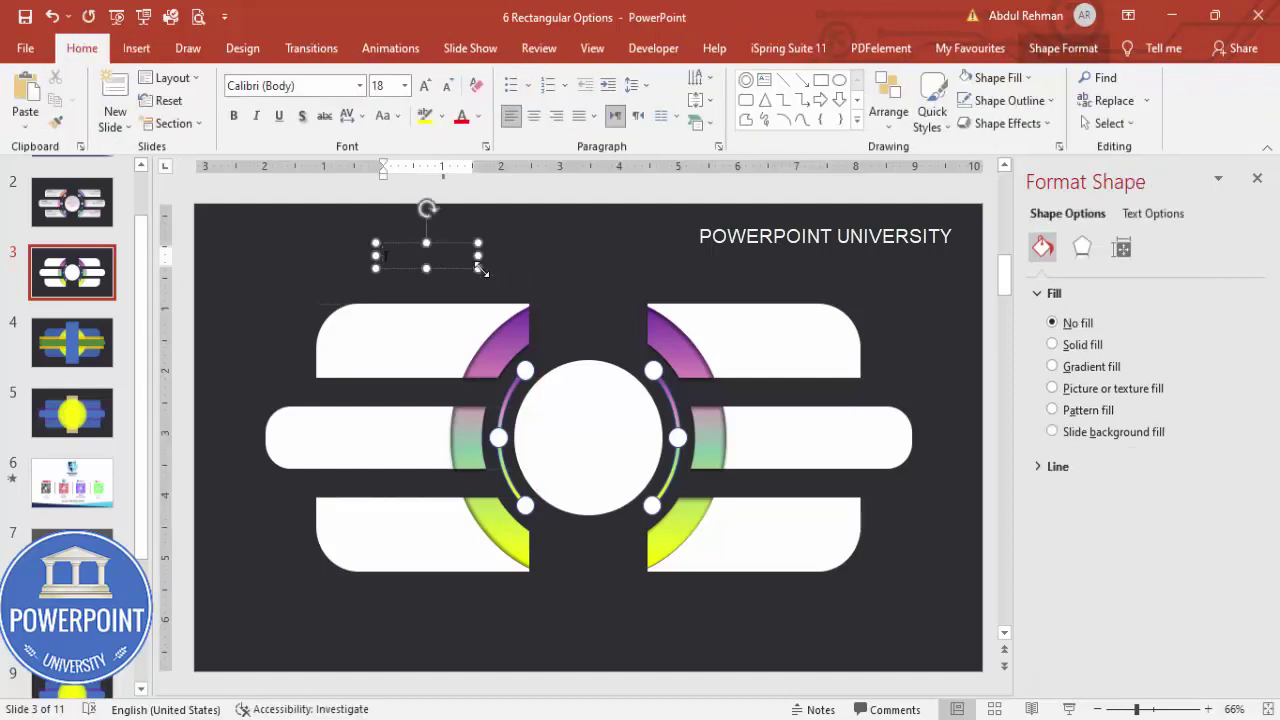
pyautogui.write('TITLE')
pyautogui.moveTo(437, 243); pyautogui.dragTo(405, 317)
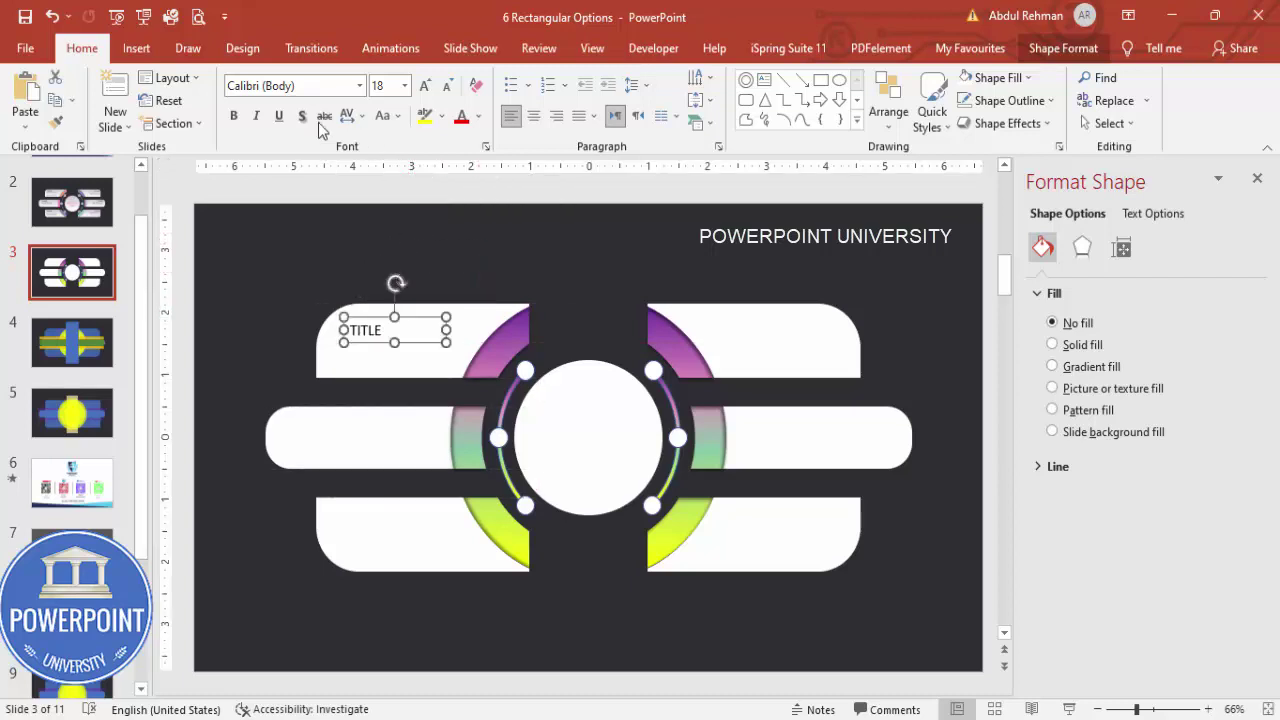
# - Set TITLE to Open Sans Semibold size 16 and shift it slightly left
pyautogui.click(312, 86)
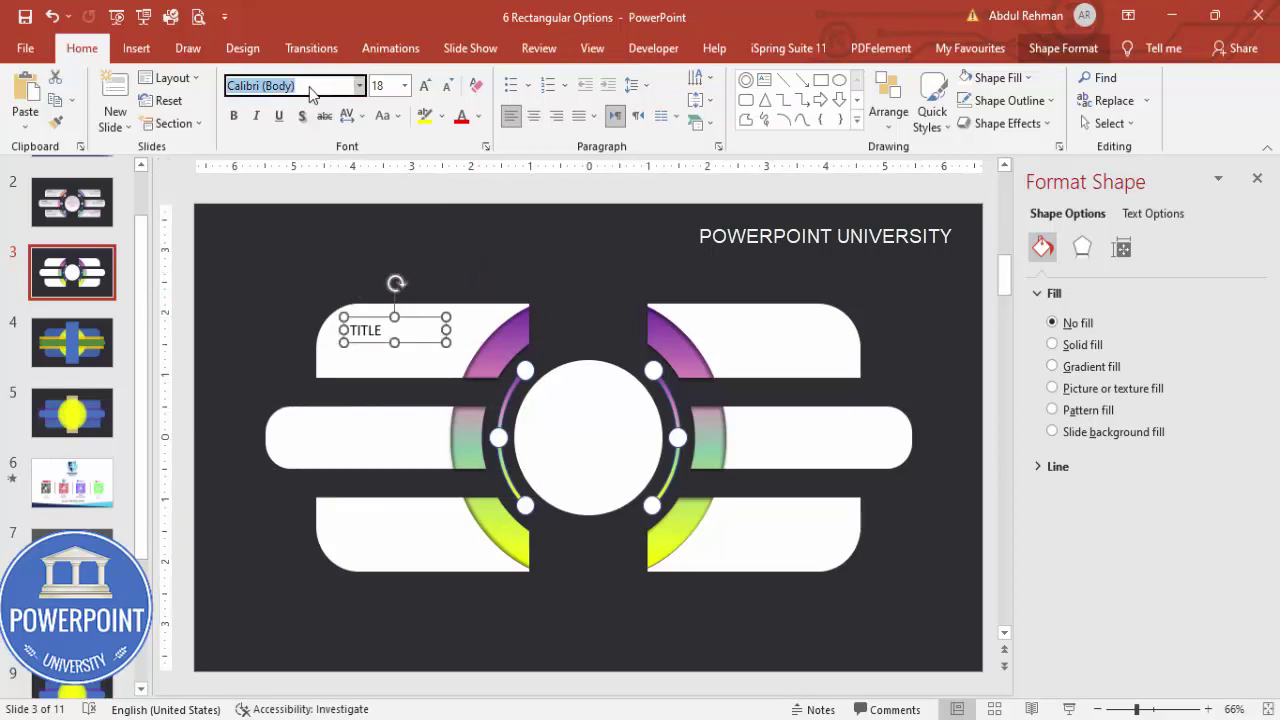
pyautogui.write('Open Sans')
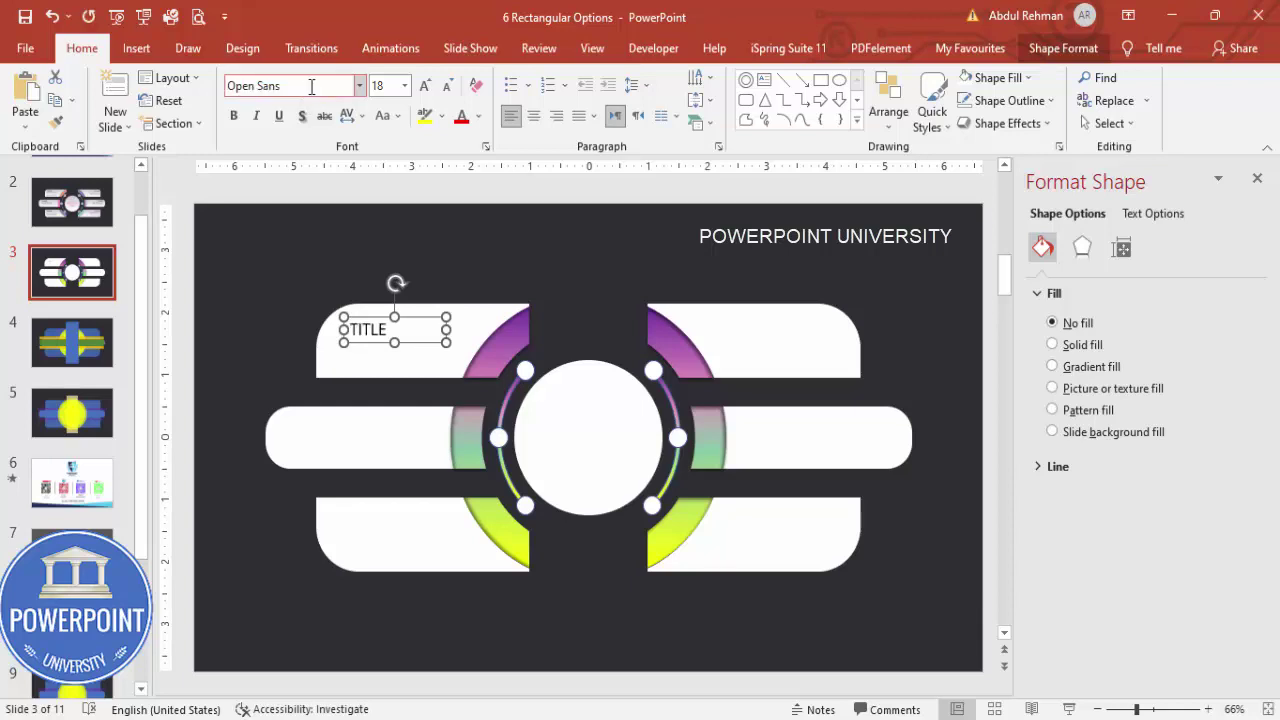
pyautogui.write(' SemiBold')
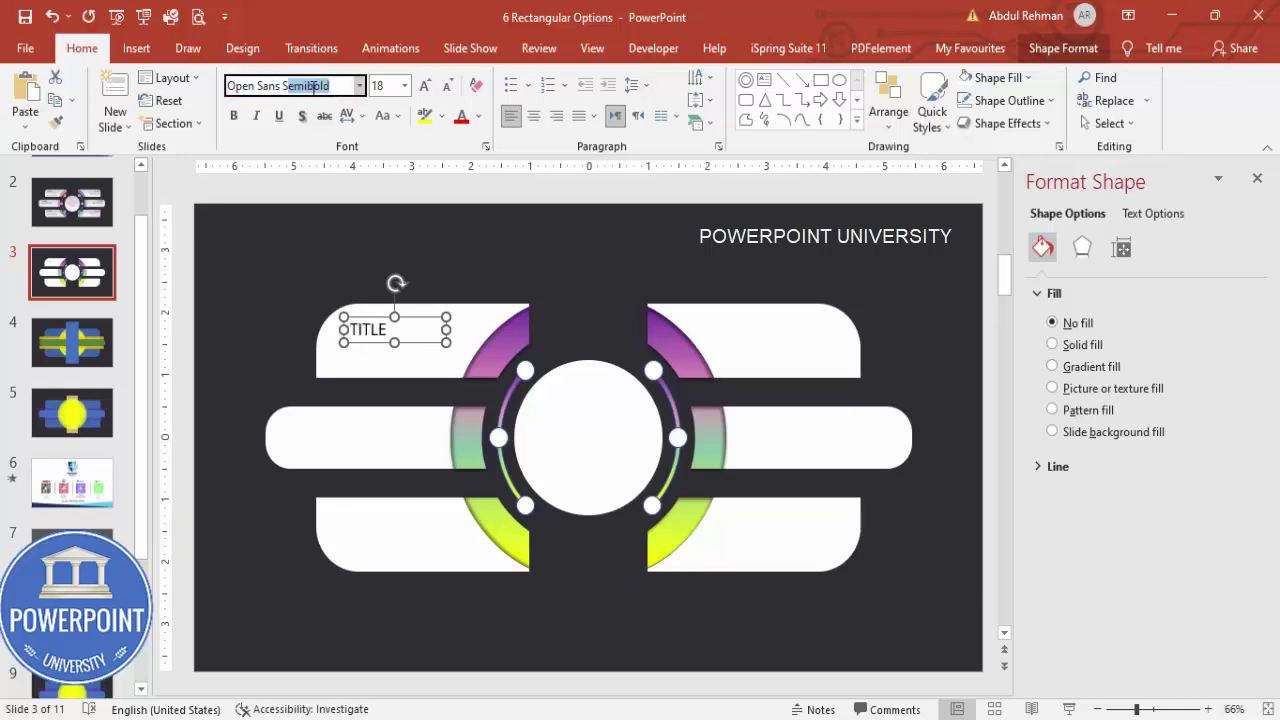
pyautogui.press('Return')
pyautogui.click(447, 86)
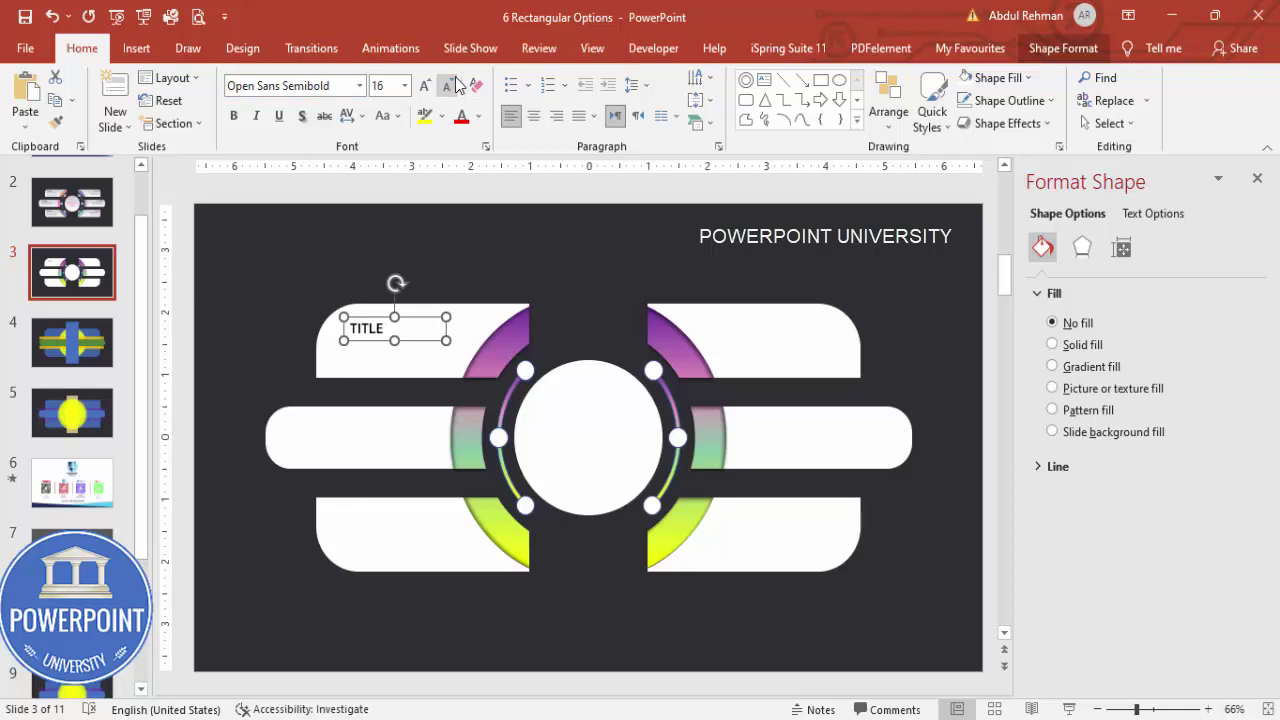
pyautogui.moveTo(411, 320); pyautogui.dragTo(399, 311)
pyautogui.click(136, 48)
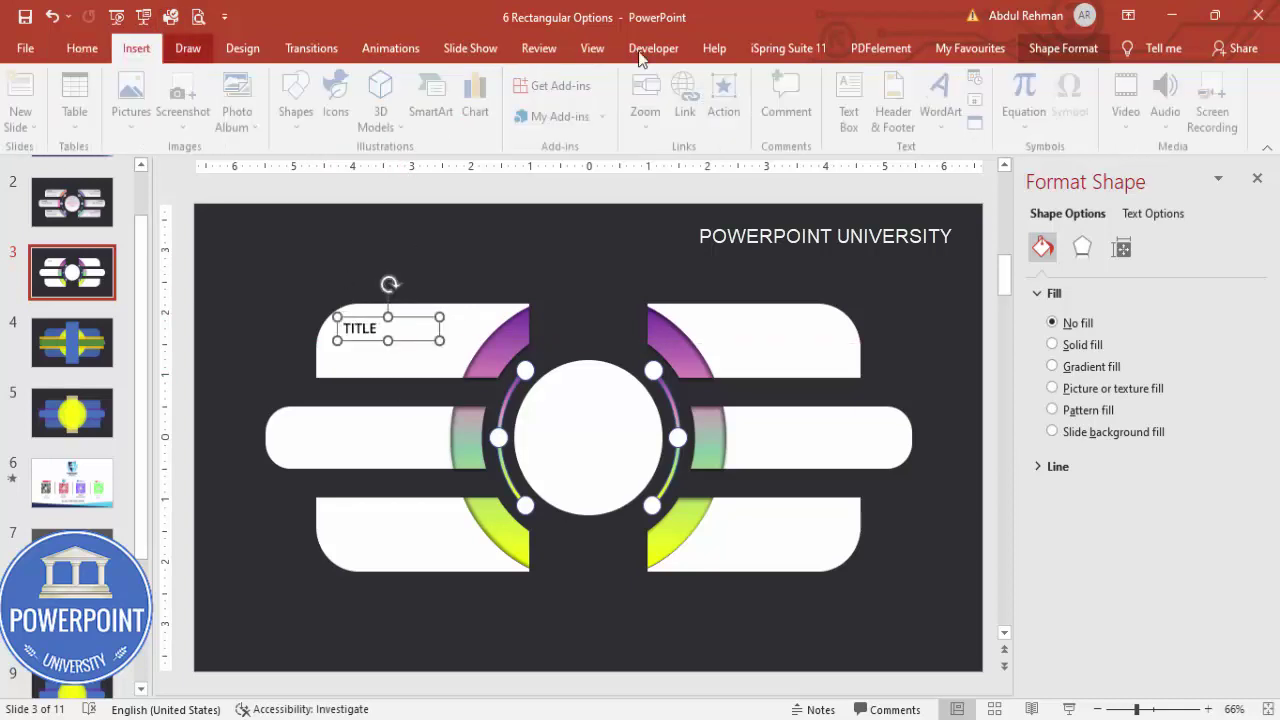
# - Insert a text box with a lorem placeholder paragraph and delete its extra sentences
pyautogui.click(853, 110)
pyautogui.moveTo(578, 271); pyautogui.dragTo(603, 260)
pyautogui.write('Howm()')
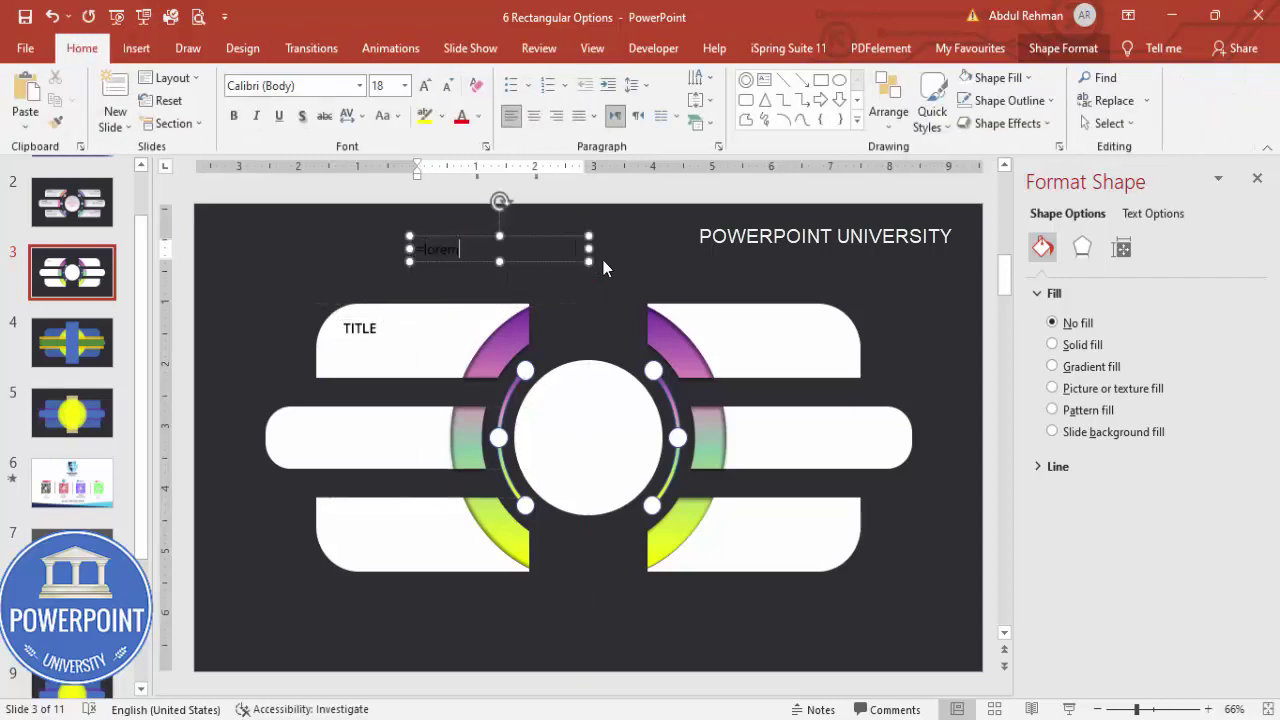
pyautogui.press('Return')
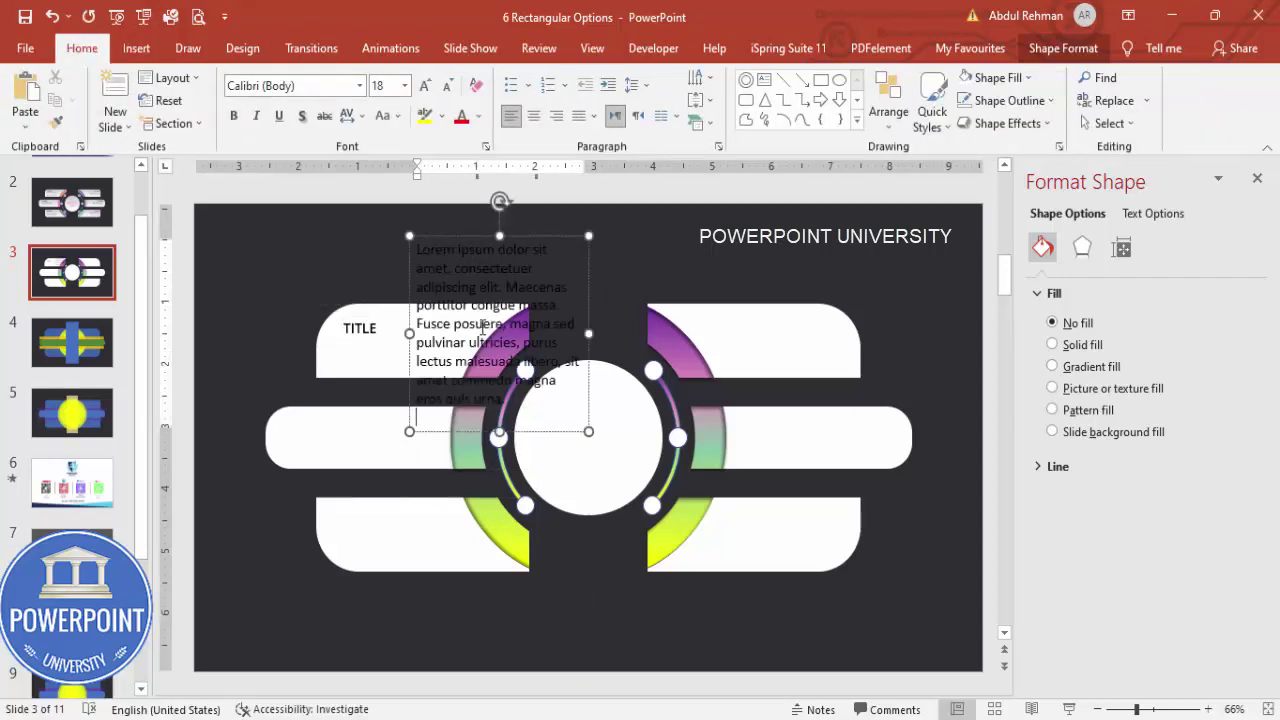
pyautogui.moveTo(416, 324); pyautogui.dragTo(786, 466)
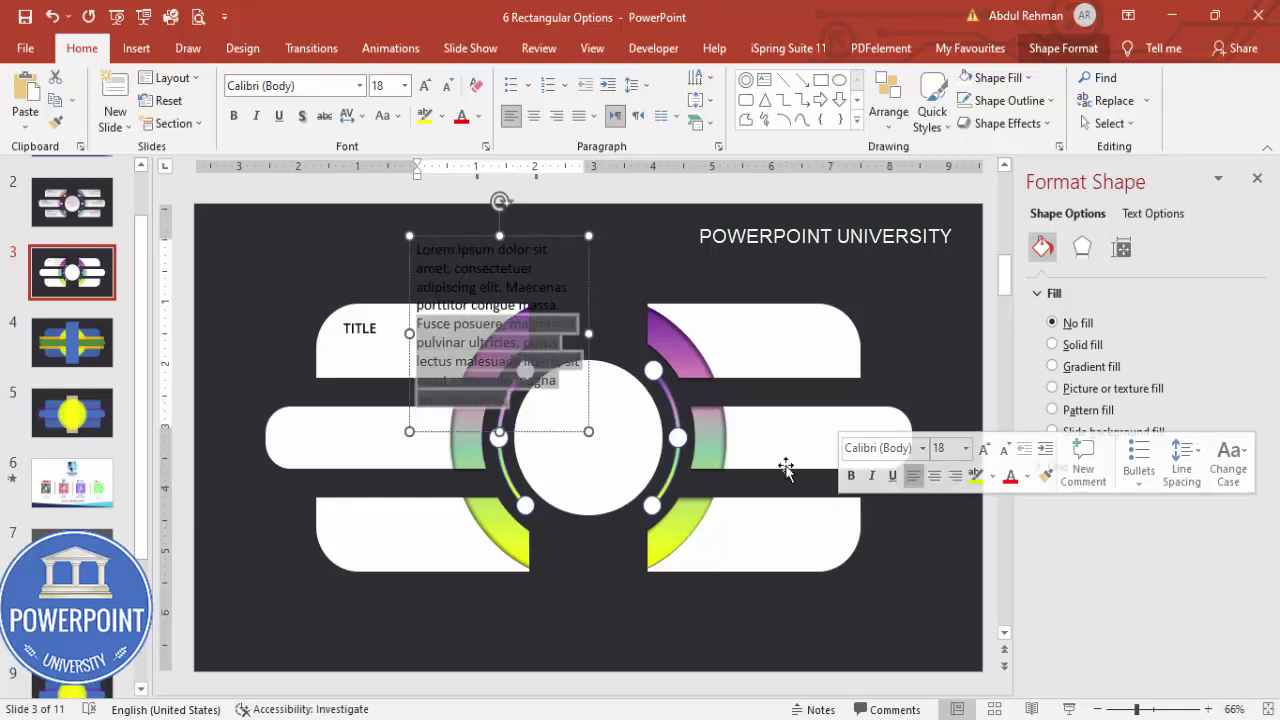
pyautogui.press('Delete')
# - Format the paragraph as Open Sans Semibold size 10 and place it under TITLE
pyautogui.click(453, 235)
pyautogui.click(310, 87)
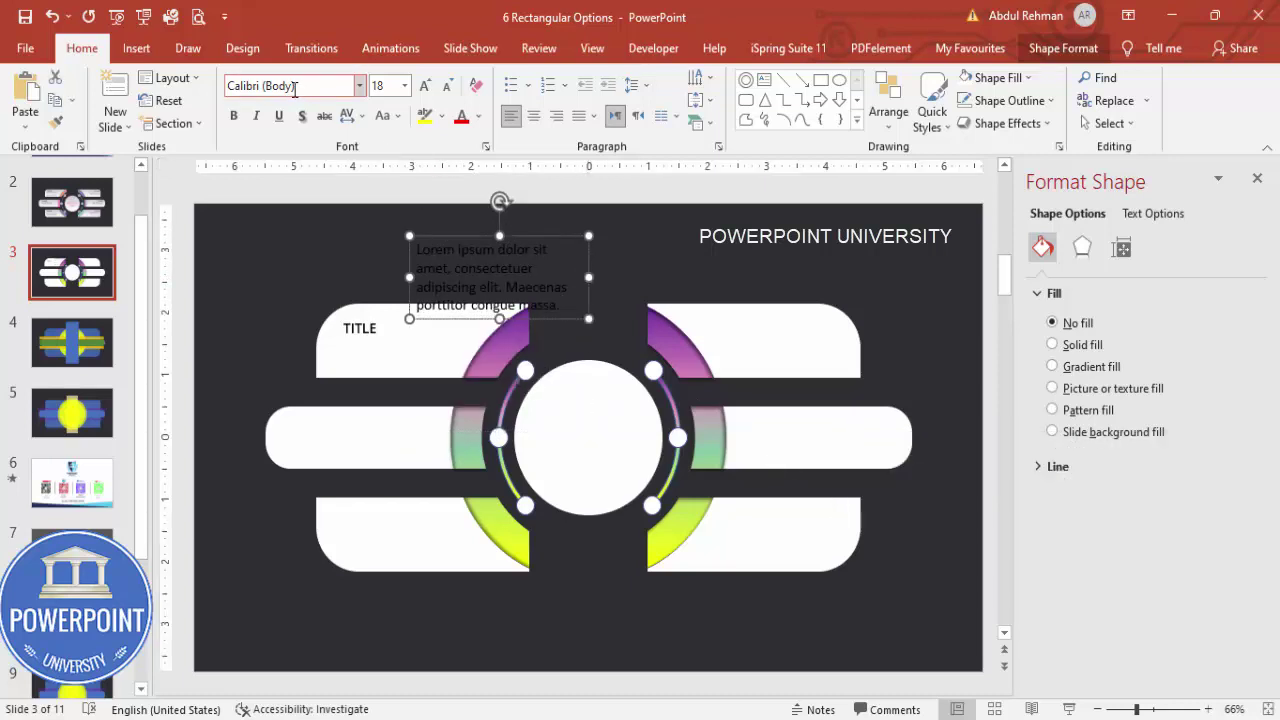
pyautogui.write('Open Sans Semibold')
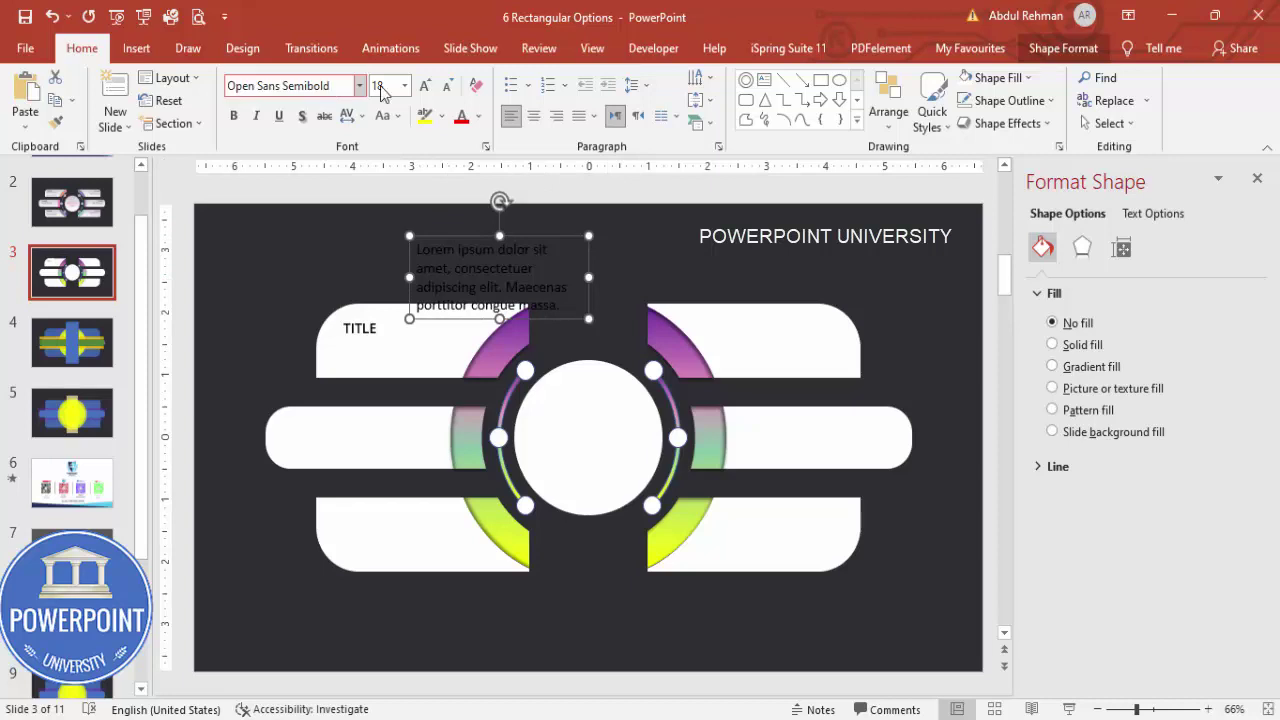
pyautogui.press('Return')
pyautogui.click(448, 86)
pyautogui.click(448, 86)
pyautogui.click(448, 86)
pyautogui.click(449, 87)
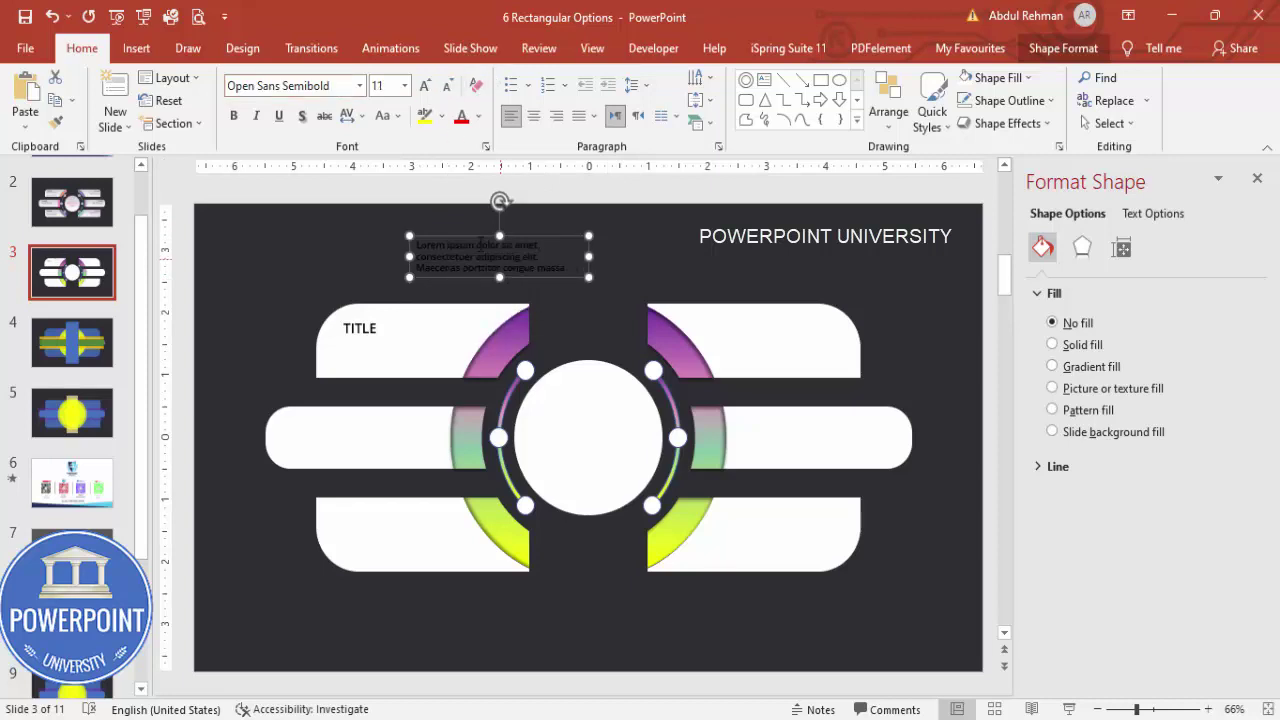
pyautogui.moveTo(478, 237); pyautogui.dragTo(421, 340)
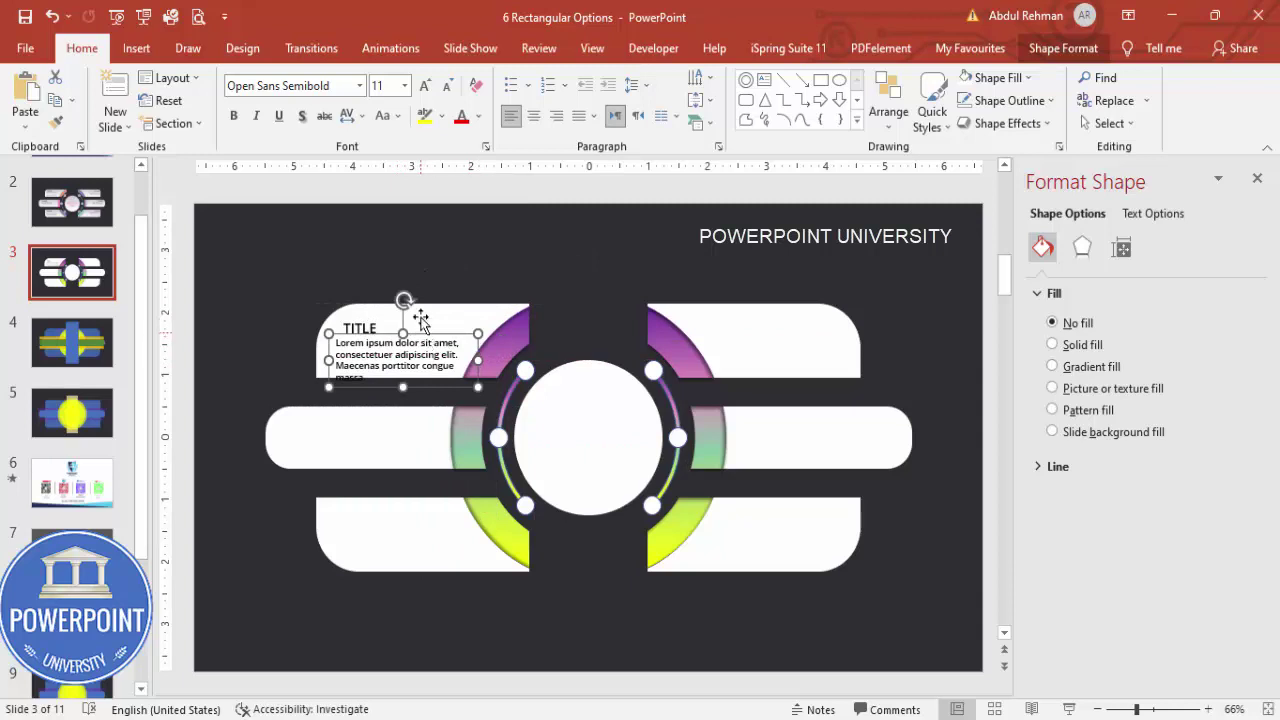
pyautogui.click(448, 86)
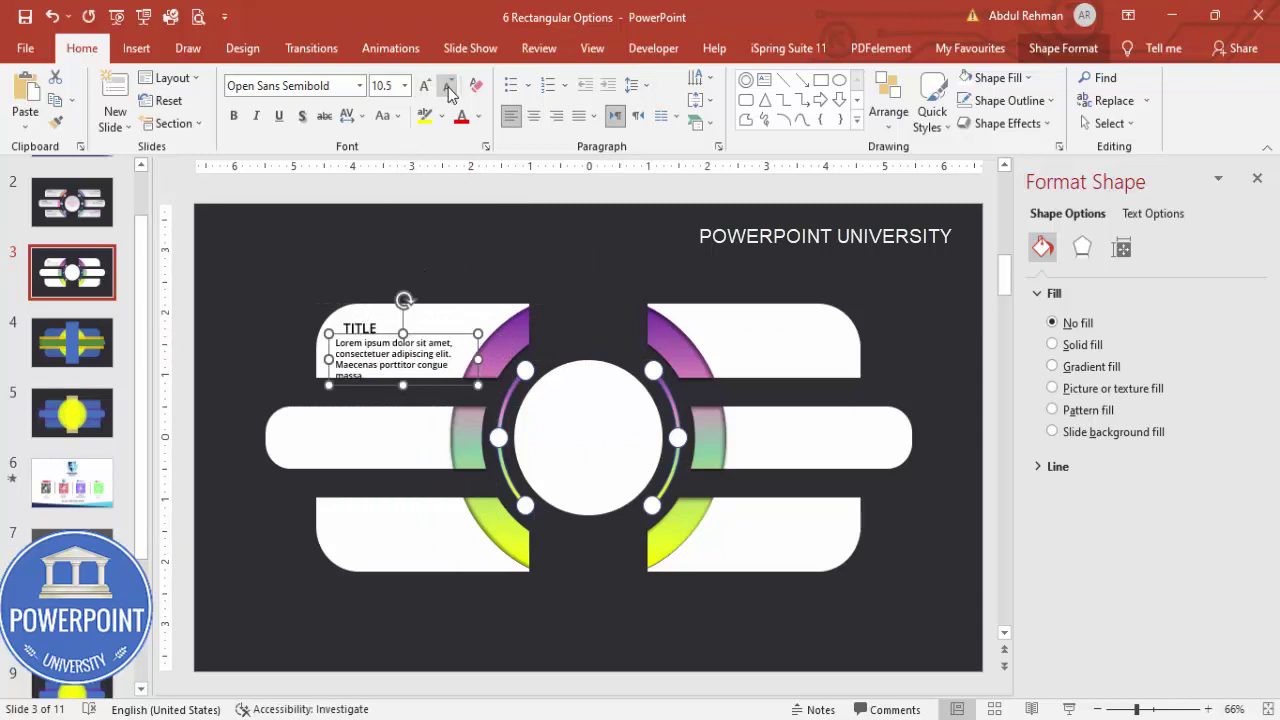
pyautogui.moveTo(445, 337); pyautogui.dragTo(449, 338)
# - Nudge TITLE and the paragraph upward and select both together
pyautogui.click(373, 313)
pyautogui.moveTo(373, 313); pyautogui.dragTo(370, 305)
pyautogui.click(427, 337)
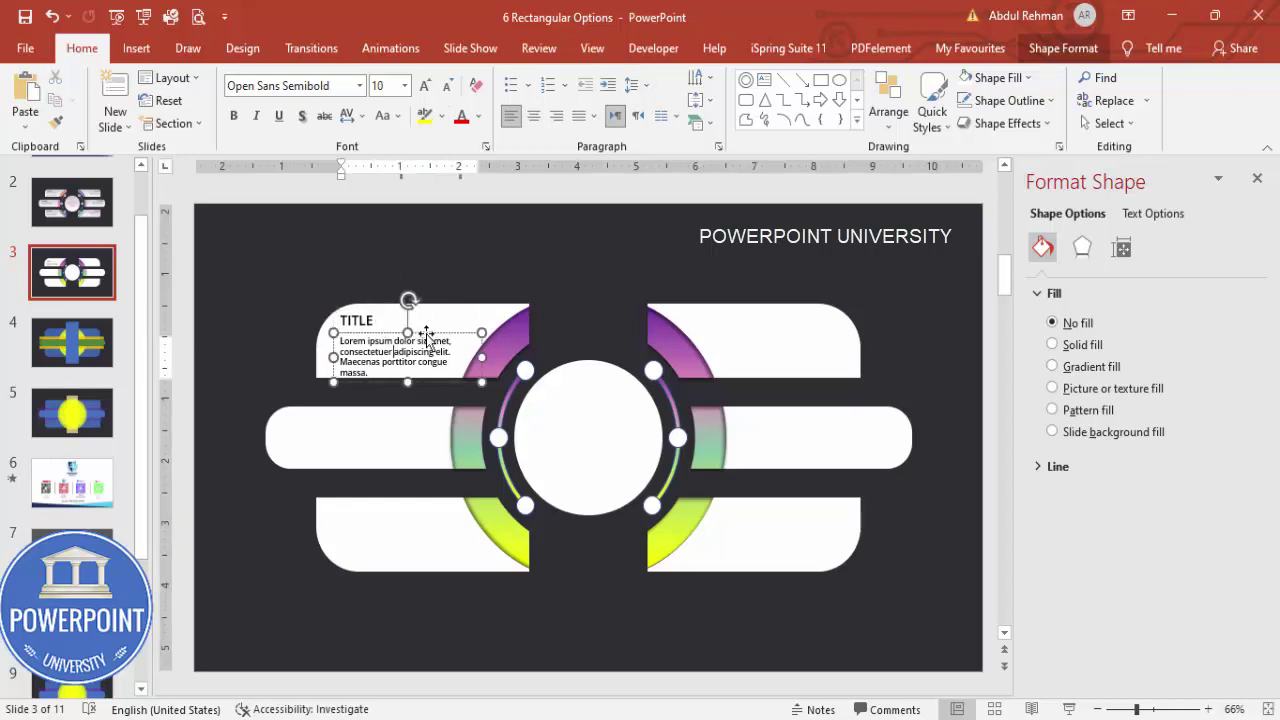
pyautogui.moveTo(427, 337); pyautogui.dragTo(426, 331)
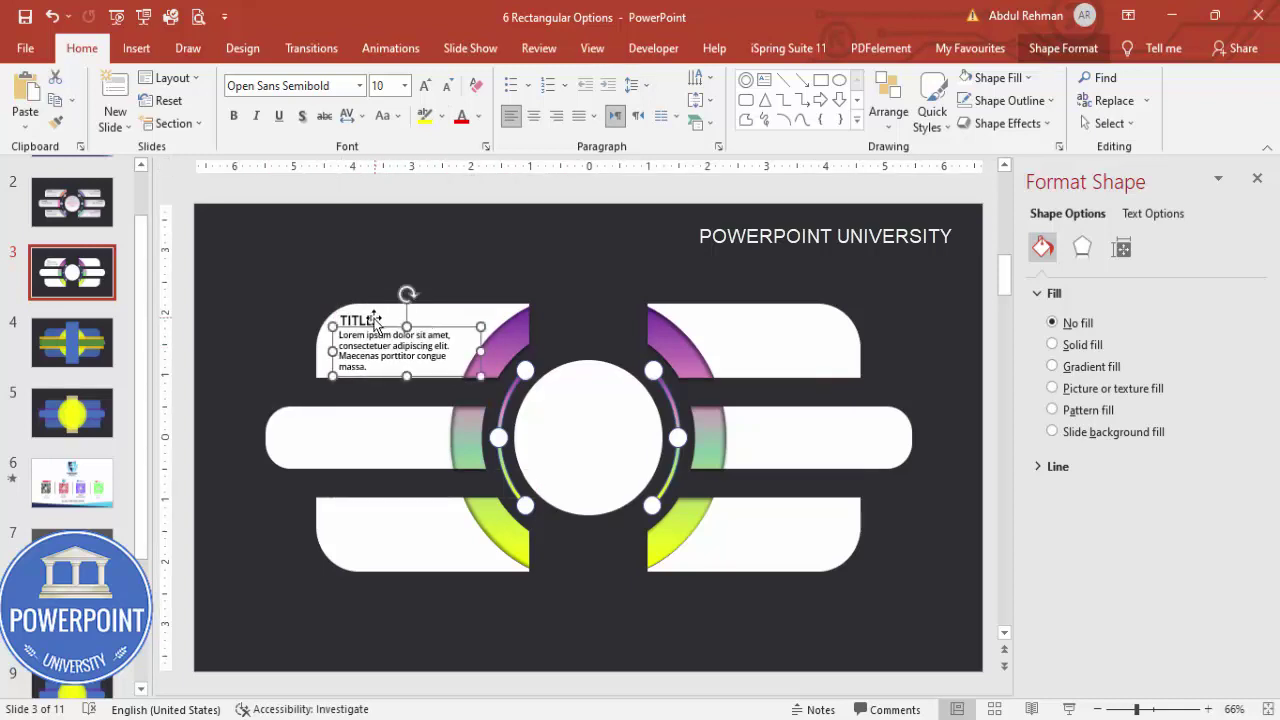
pyautogui.keyDown('shift'); pyautogui.click(375, 320); pyautogui.keyUp('shift')
# - Group the text block and duplicate it onto the middle-left, bottom-left and bottom-right bars, centring the last copy
pyautogui.hotkey('ctrl', 'g')
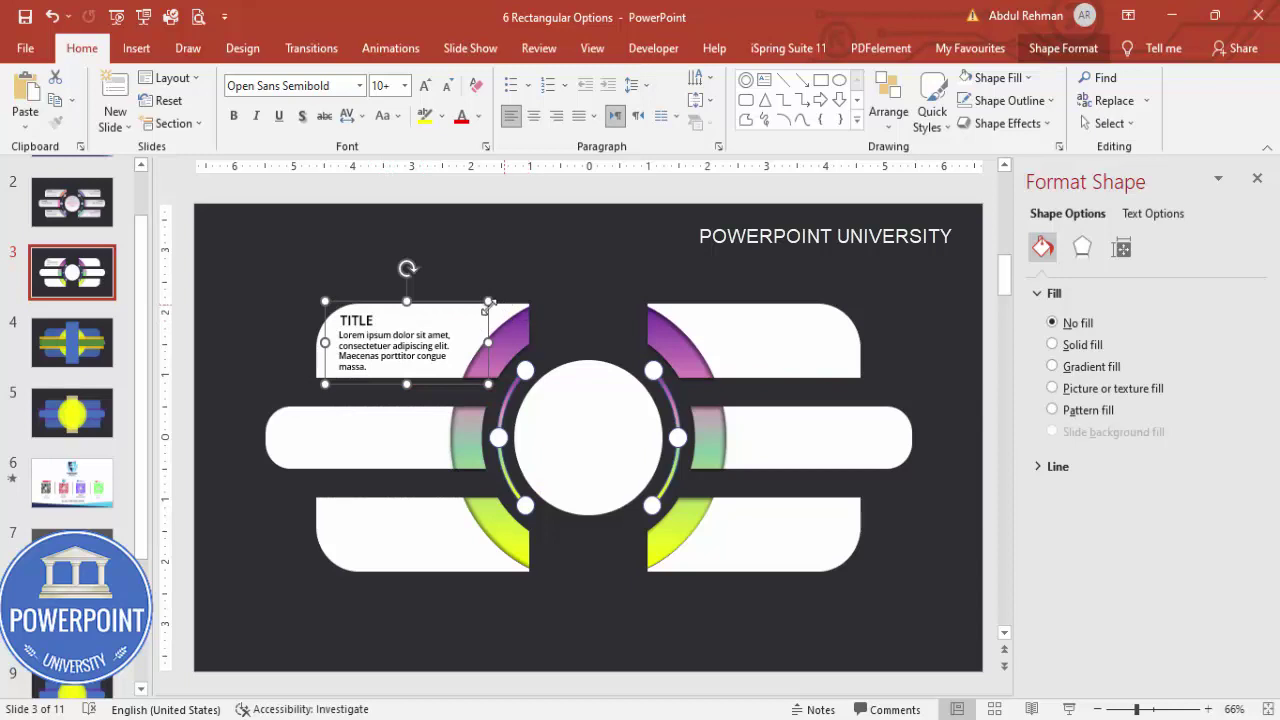
pyautogui.hotkey('ctrl', 'd')
pyautogui.moveTo(426, 358); pyautogui.dragTo(389, 403)
pyautogui.hotkey('ctrl', 'd')
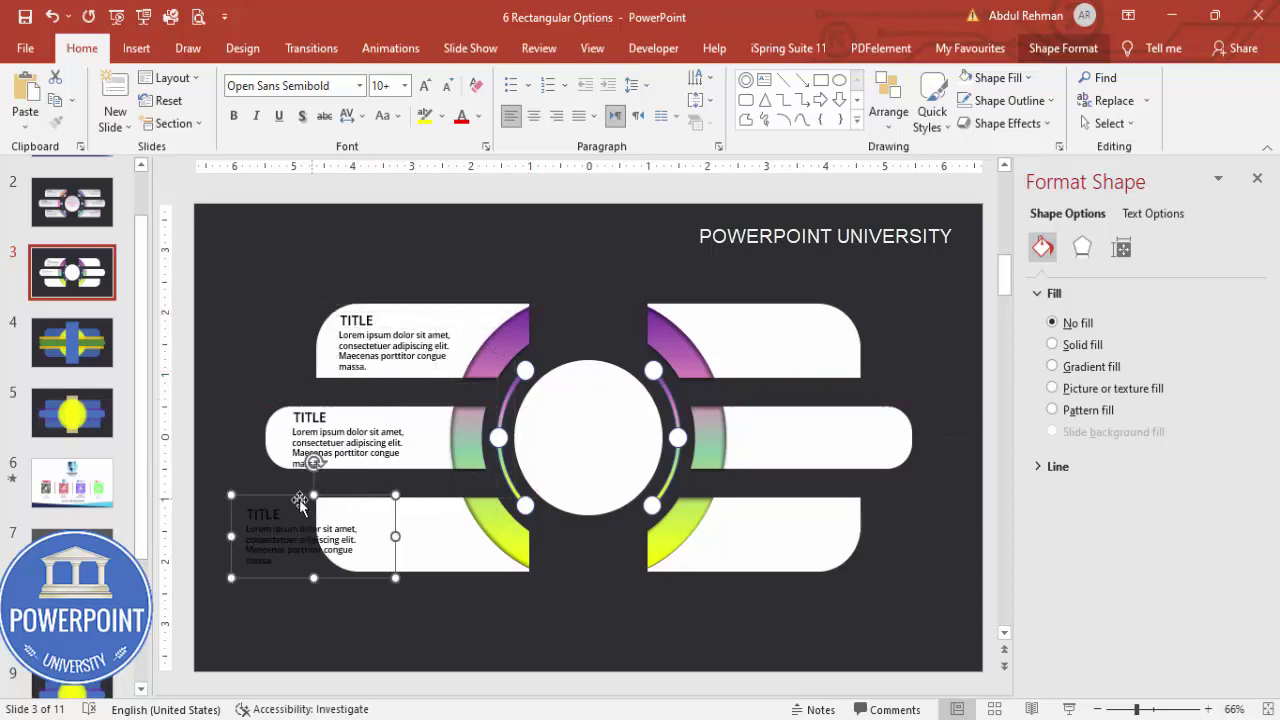
pyautogui.moveTo(284, 497); pyautogui.dragTo(382, 500)
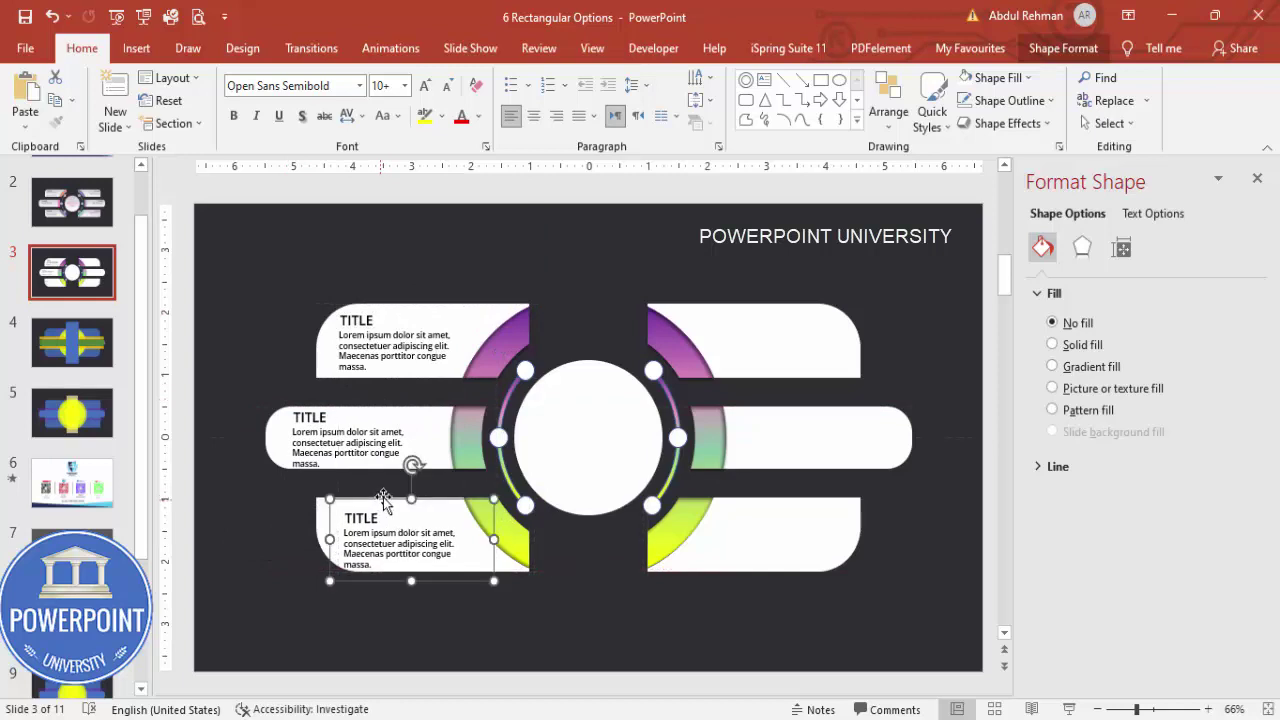
pyautogui.hotkey('ctrl', 'd')
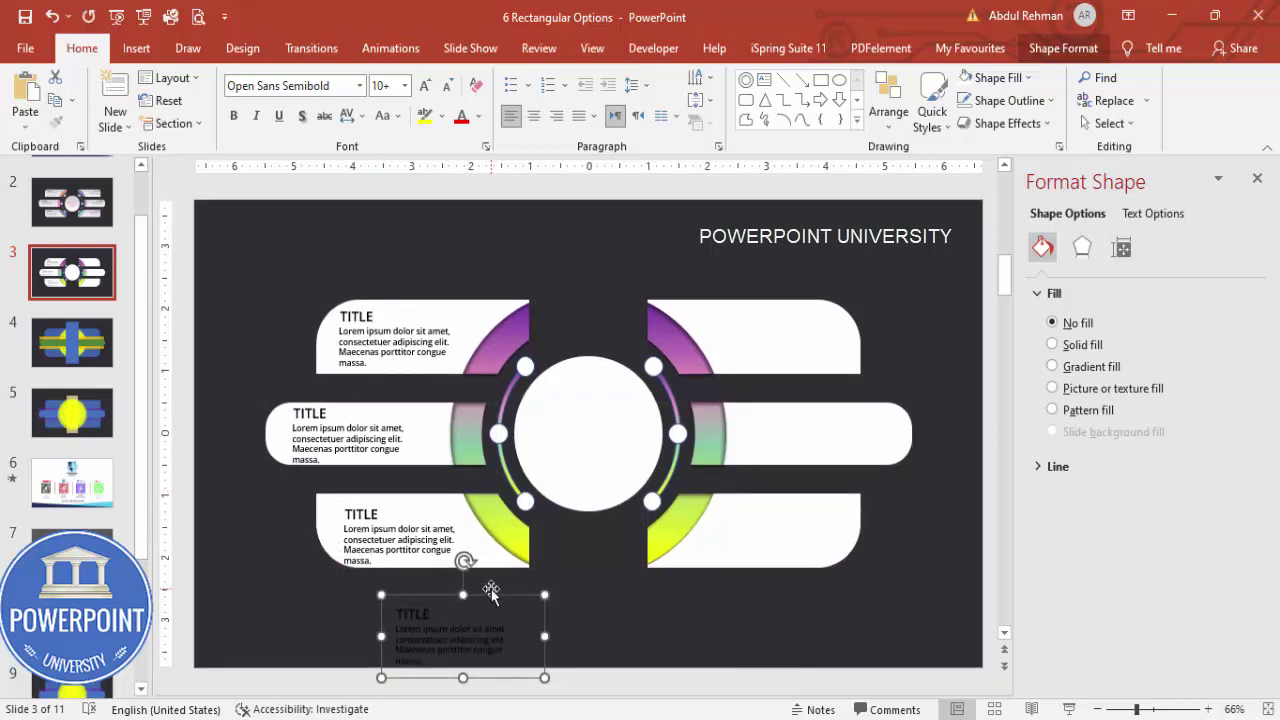
pyautogui.click(490, 592)
pyautogui.moveTo(465, 612); pyautogui.dragTo(798, 510)
pyautogui.click(556, 116)
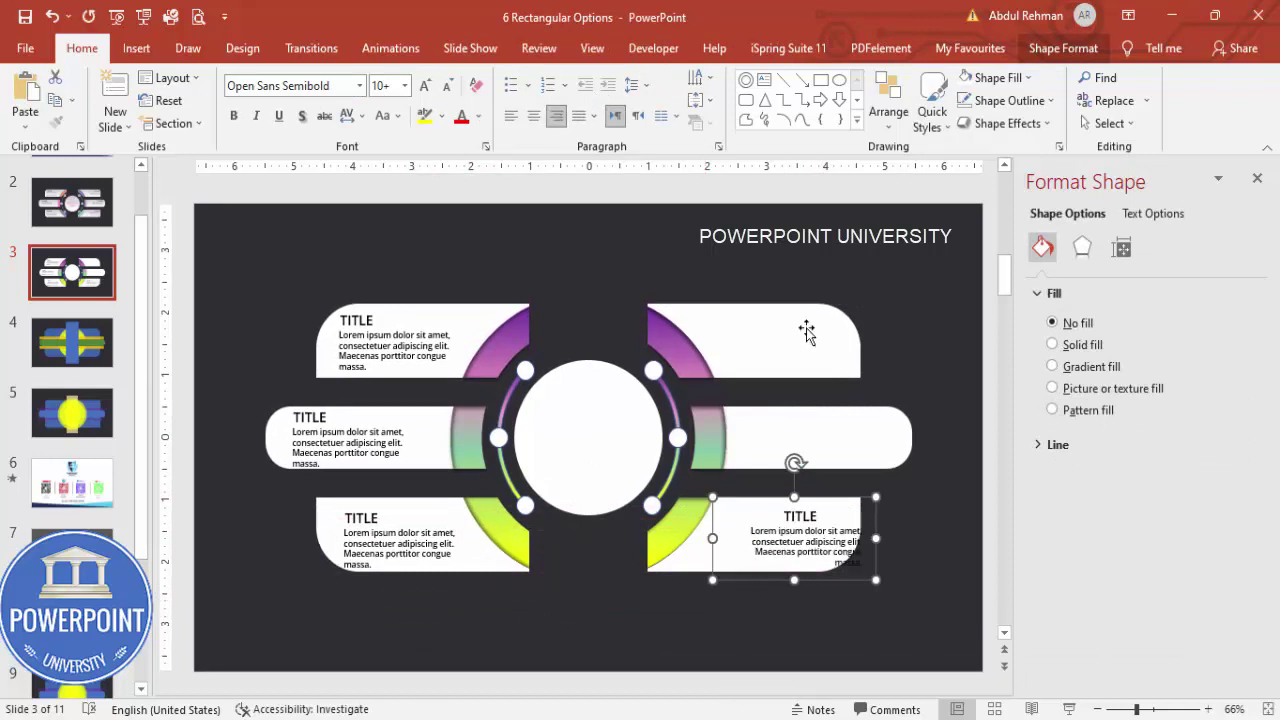
pyautogui.click(805, 518)
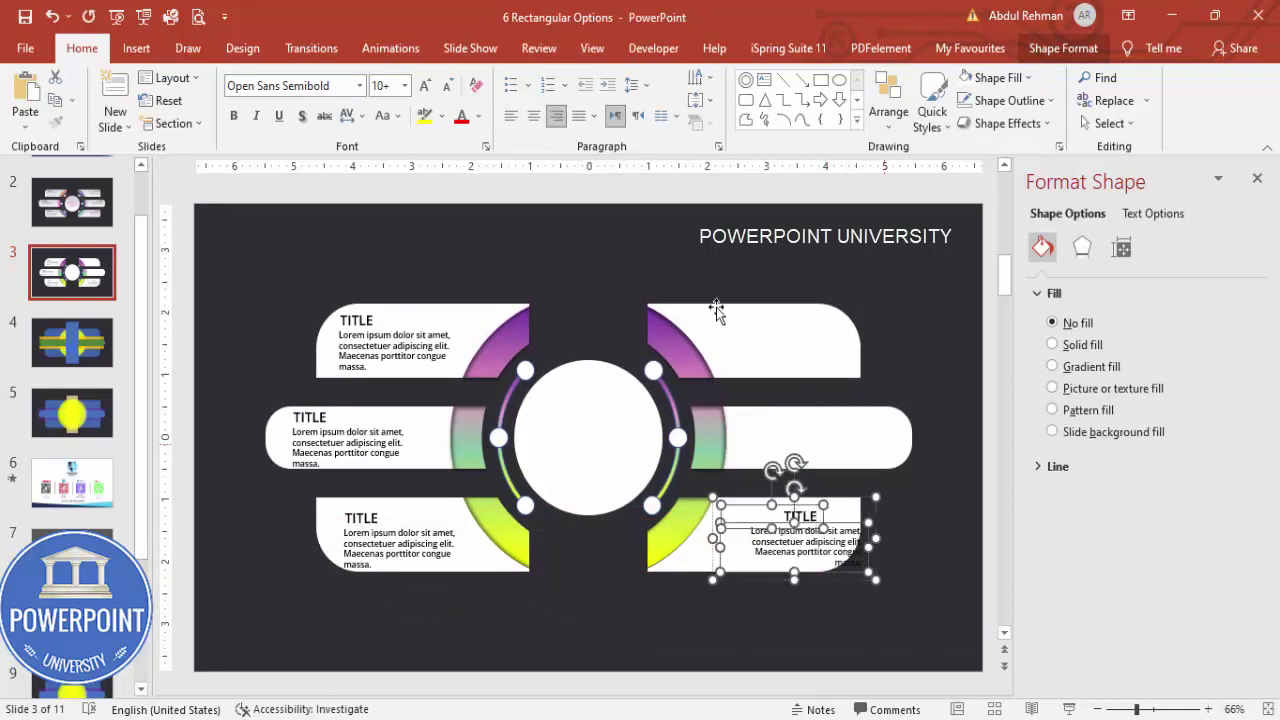
# - Right-align the bottom-right block's TITLE and move the text block onto a right-hand bar
pyautogui.click(1063, 49)
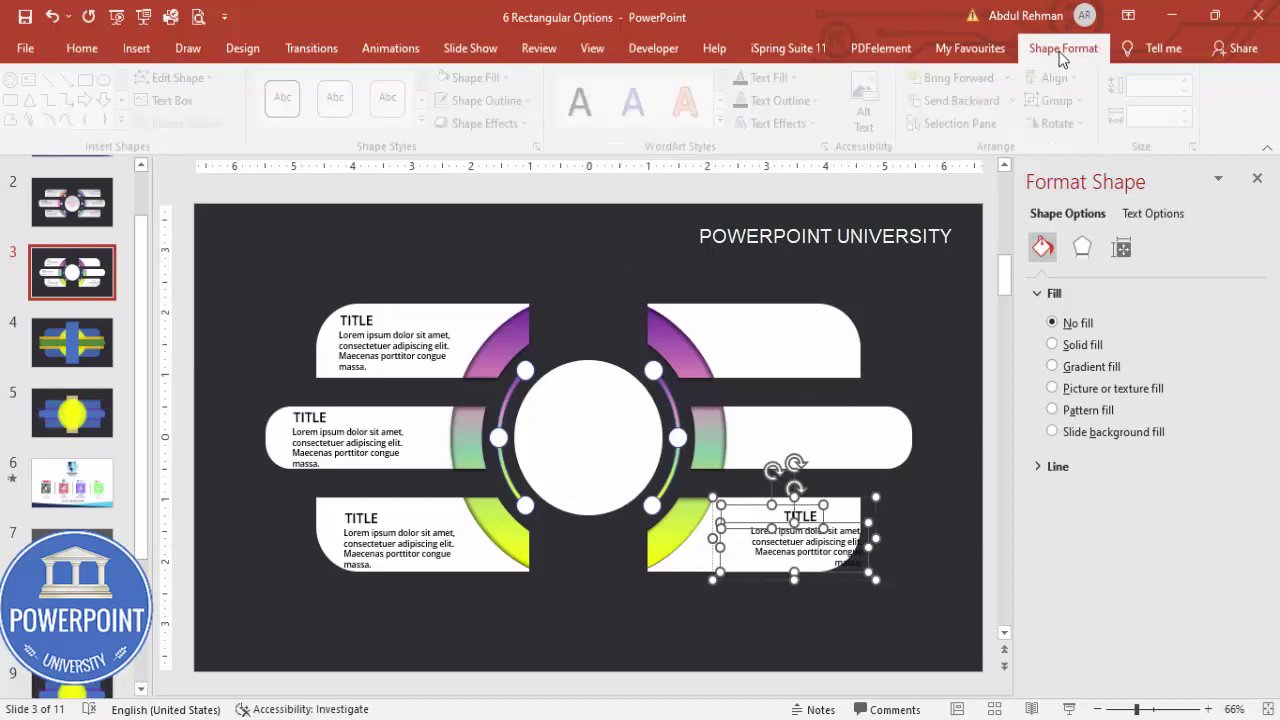
pyautogui.click(1062, 78)
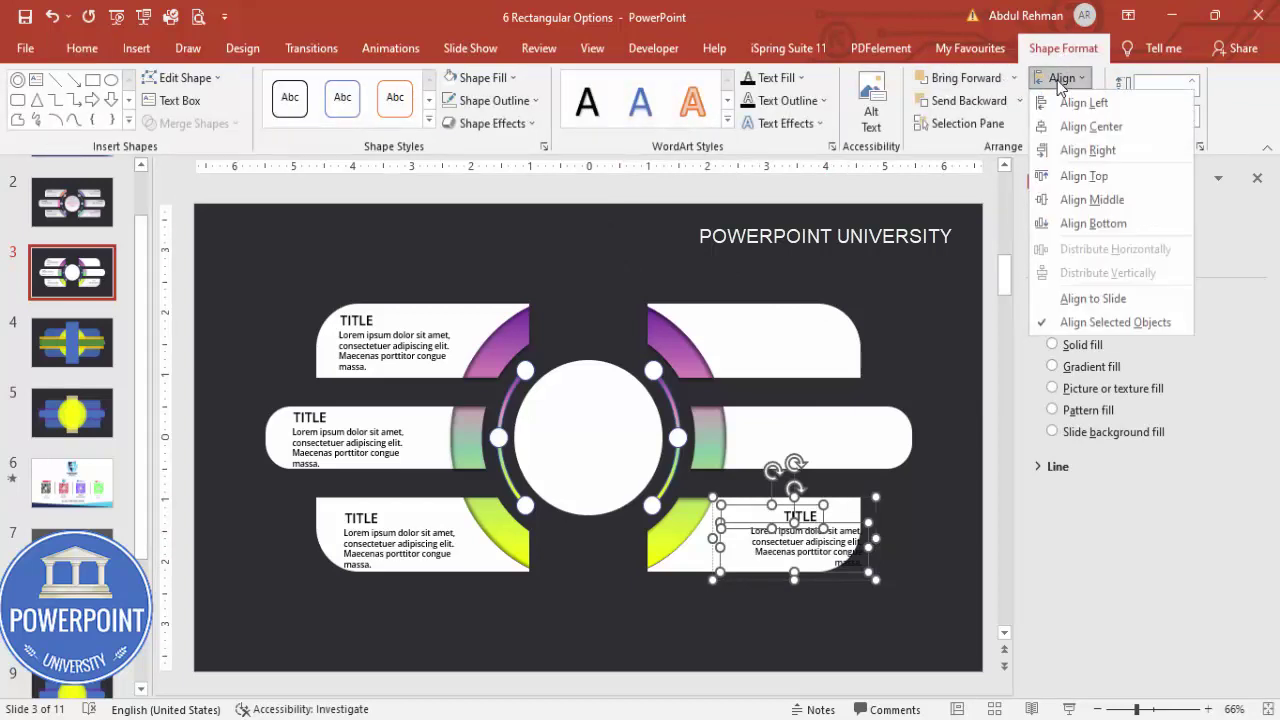
pyautogui.click(1117, 150)
pyautogui.click(837, 470)
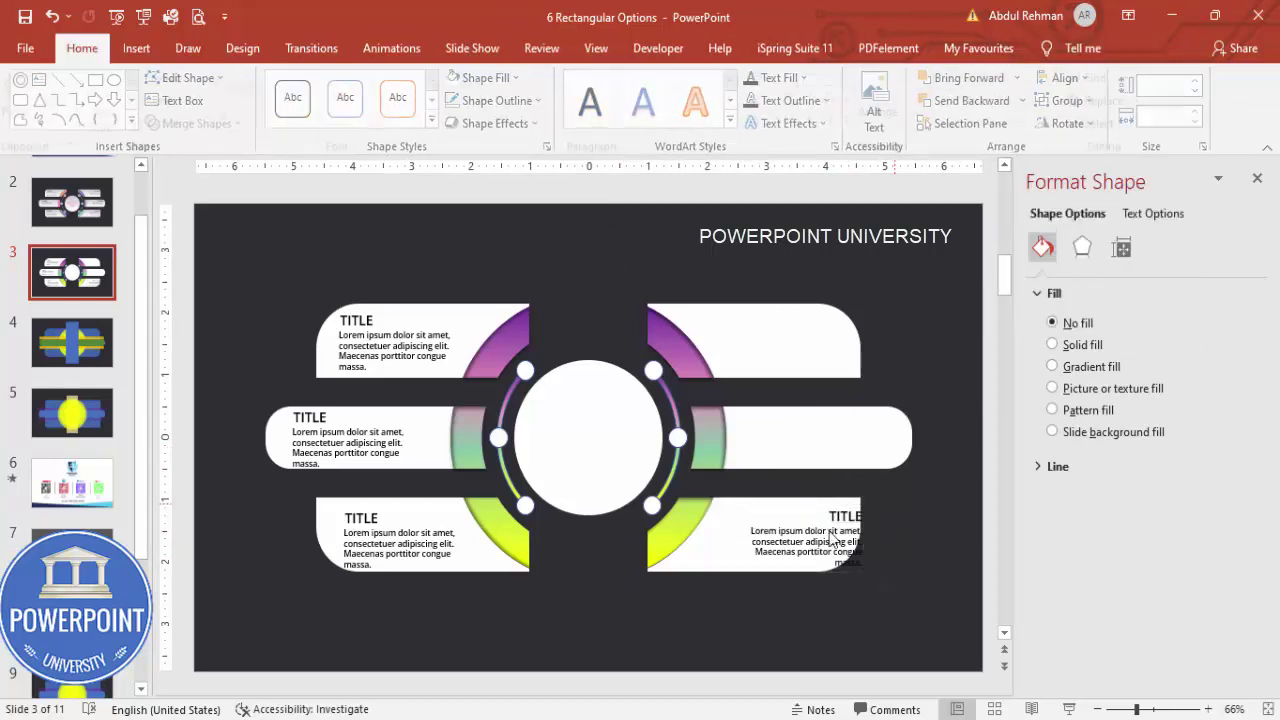
pyautogui.click(862, 497)
pyautogui.moveTo(862, 497); pyautogui.dragTo(821, 304)
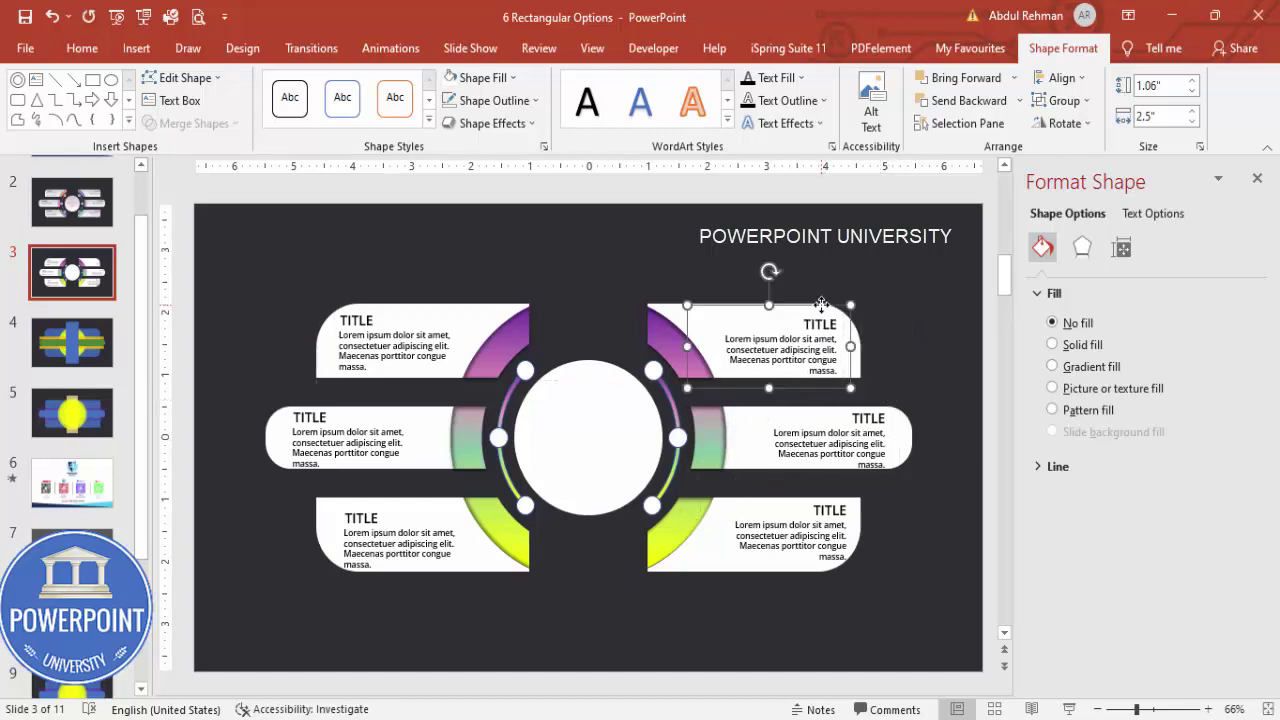
pyautogui.click(623, 256)
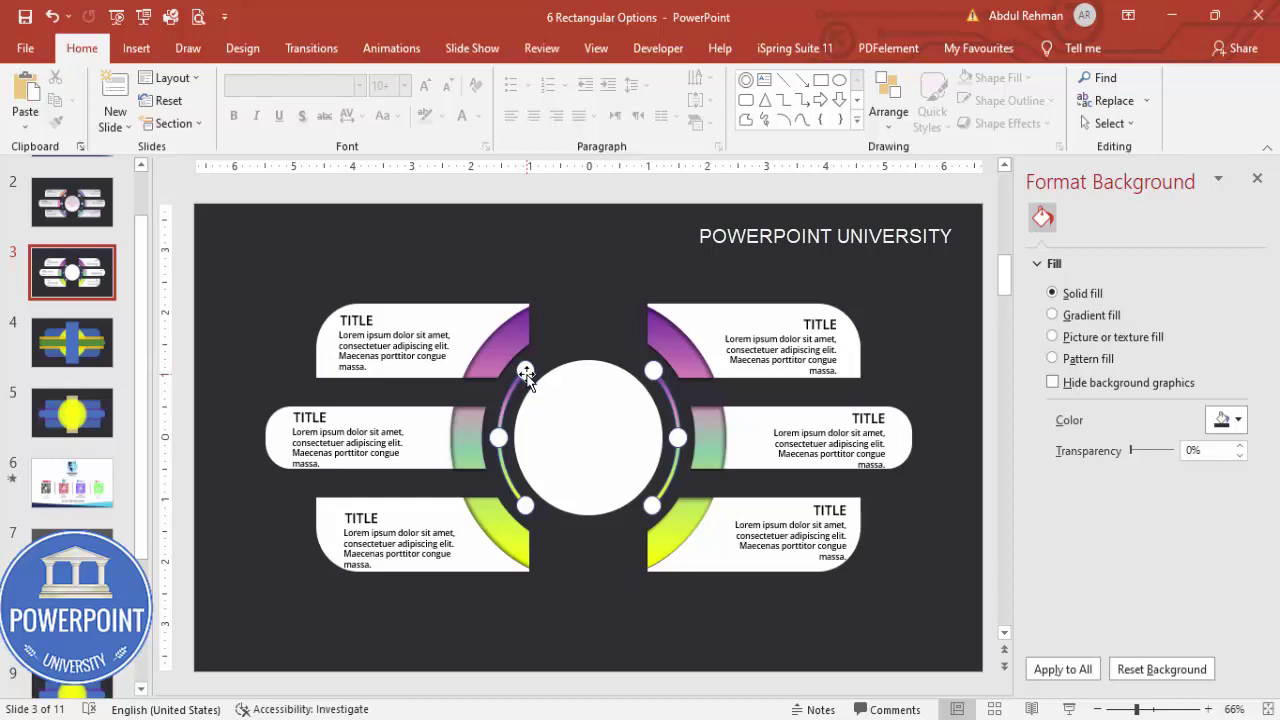
pyautogui.click(498, 437)
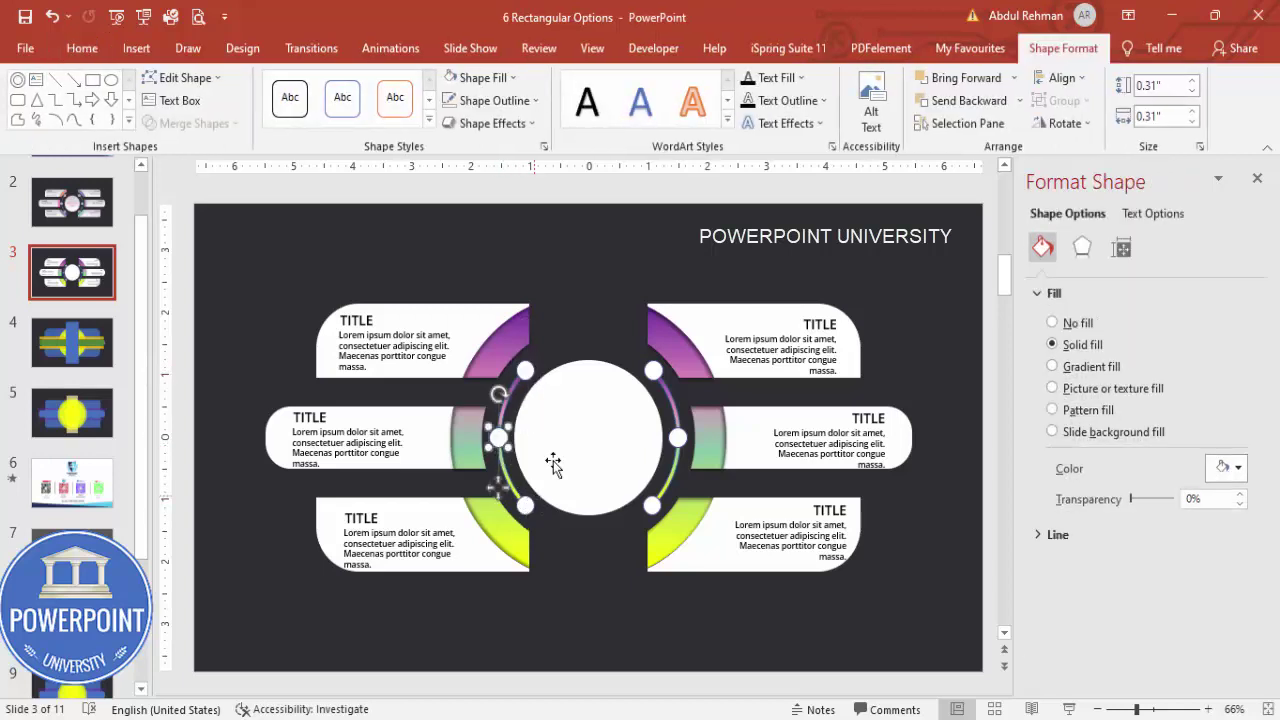
pyautogui.click(606, 308)
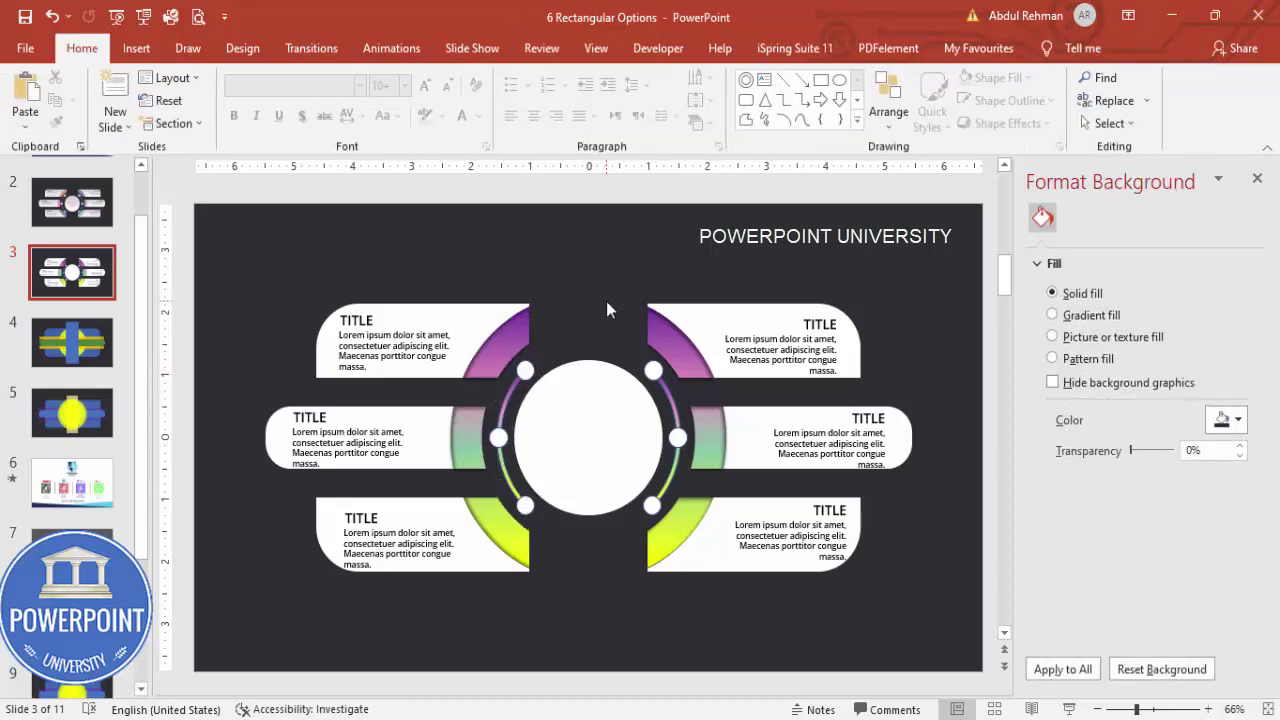